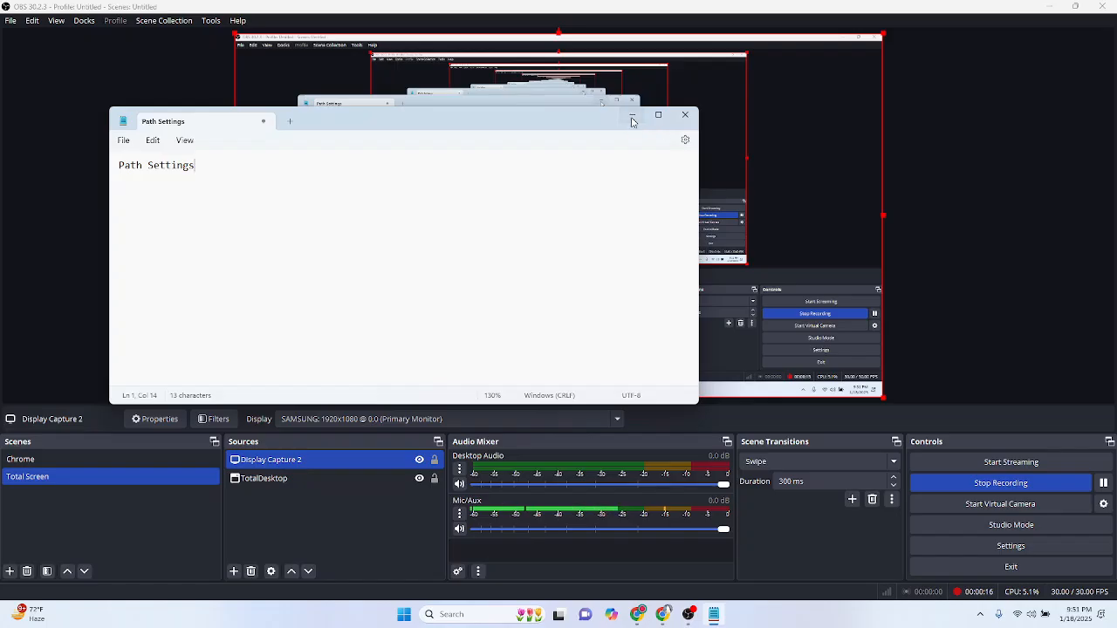
Switch from the notes to Salesforce, open the Edge Emergency Generator opportunity and dismiss the survey.
left_click(632, 122)
mouse_move(665, 613)
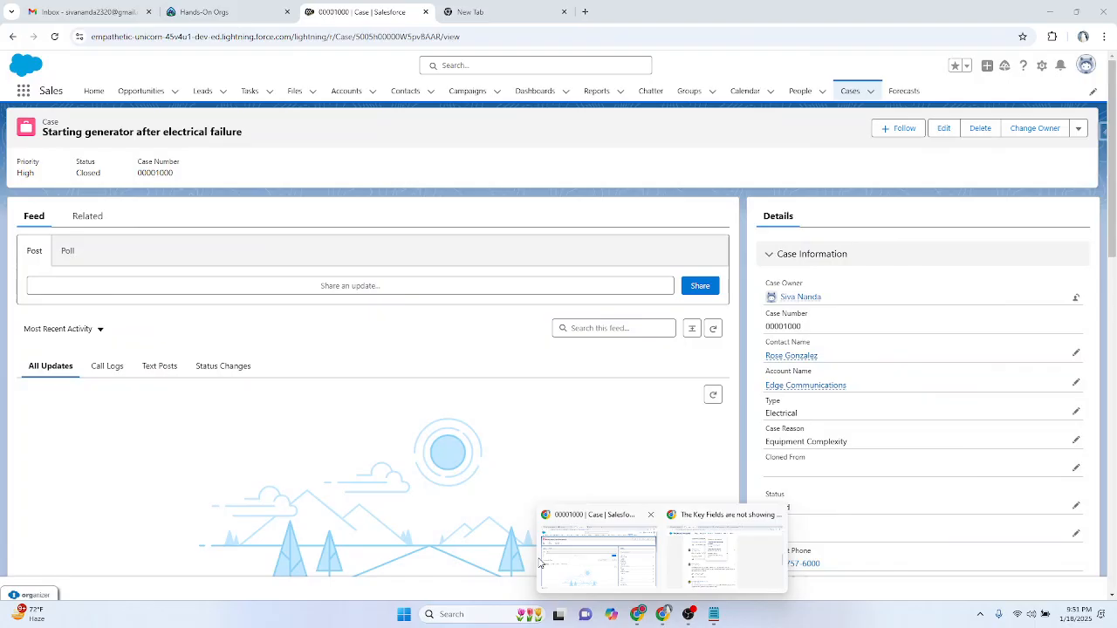
left_click(596, 558)
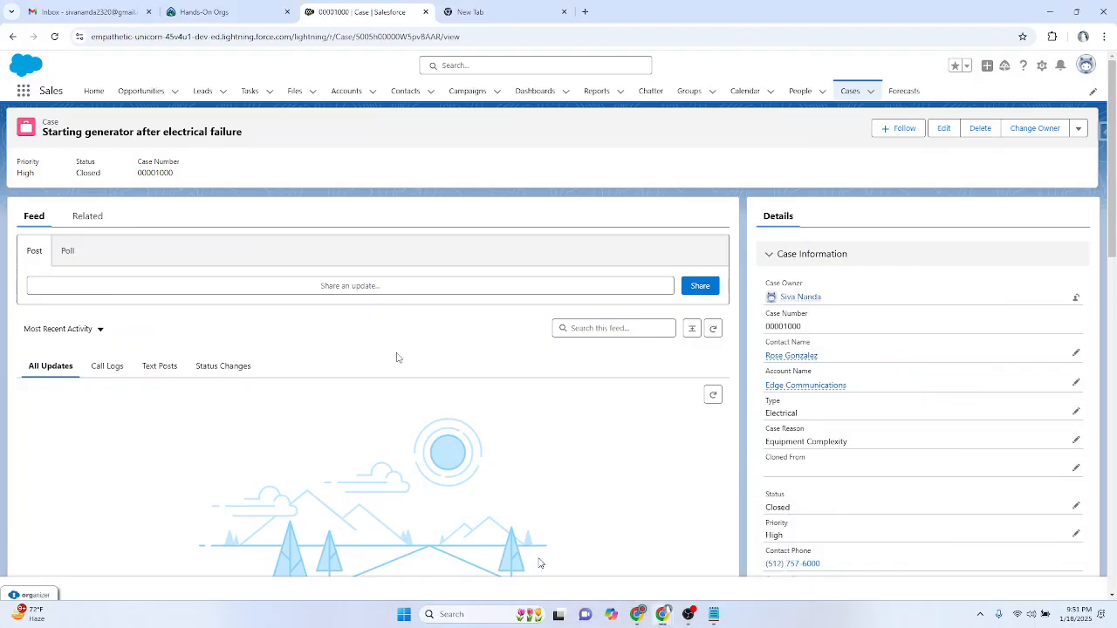
left_click(142, 91)
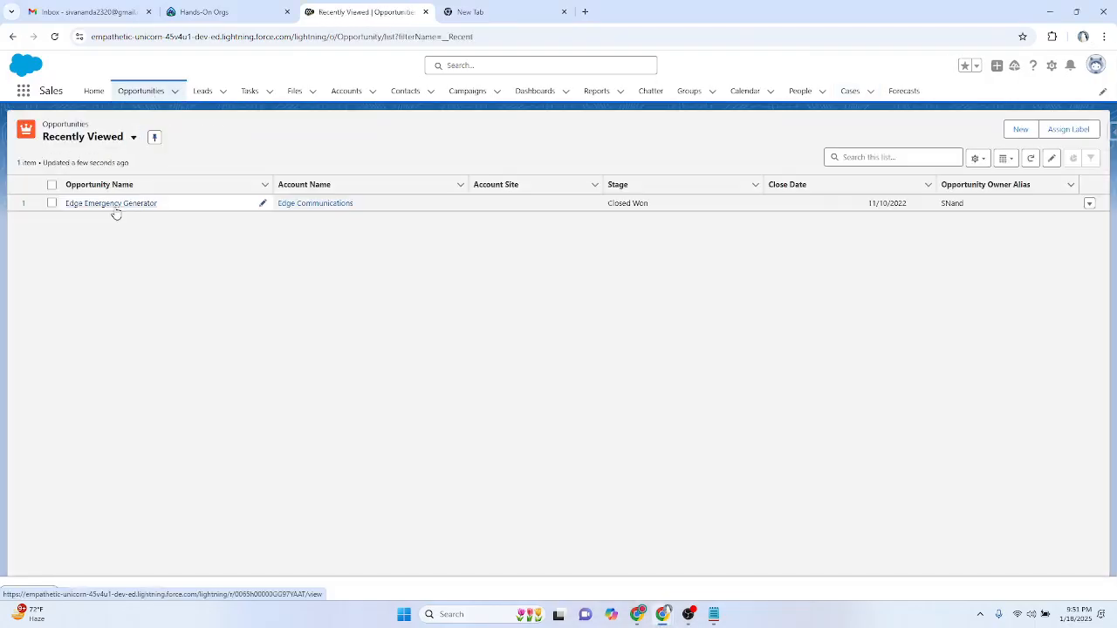
left_click(115, 208)
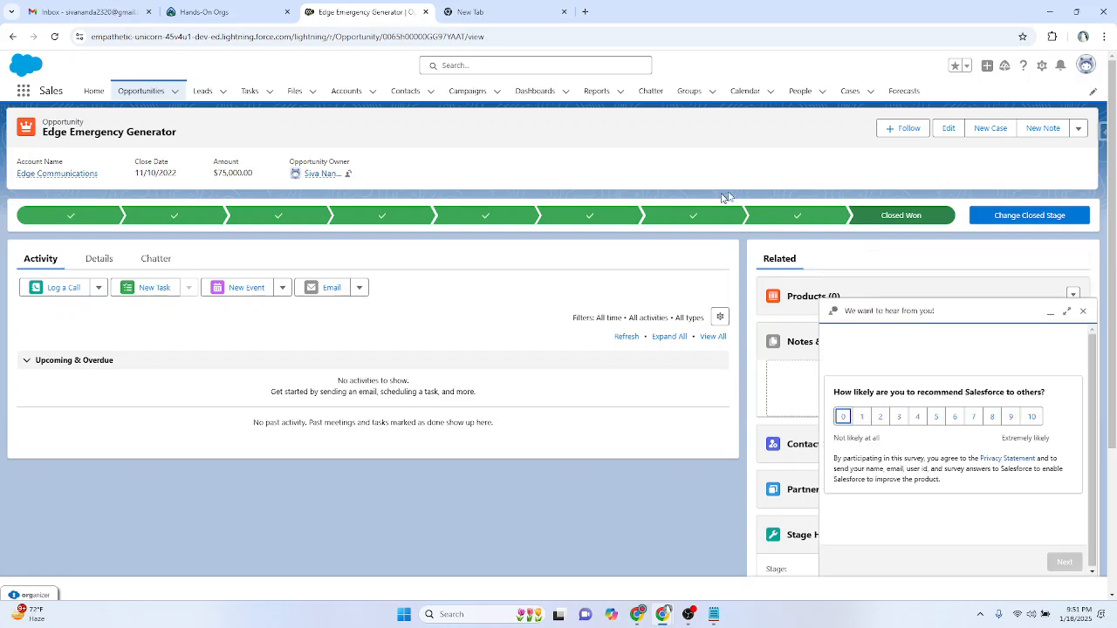
left_click(1083, 312)
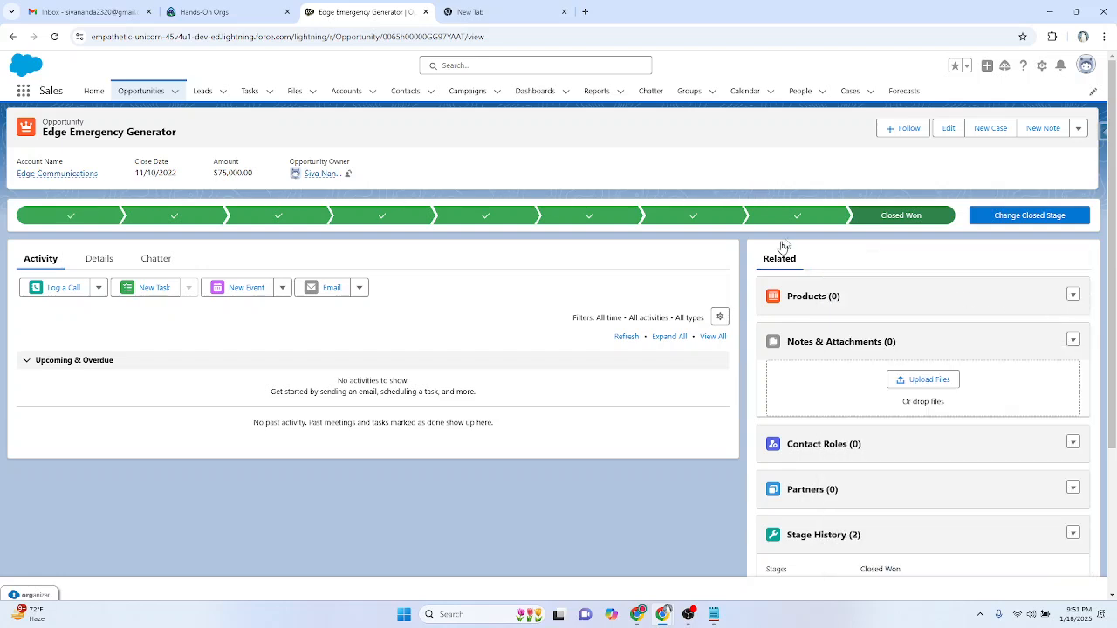
Select the Value Proposition stage on the path and examine the Stage field in the opportunity's details.
left_click(392, 218)
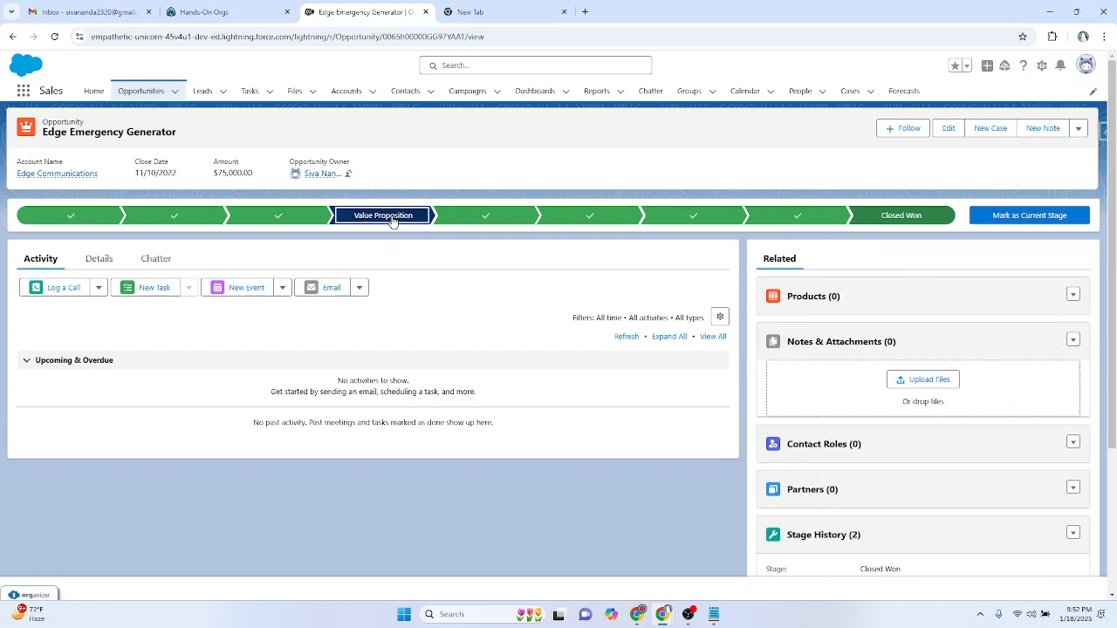
left_click(100, 260)
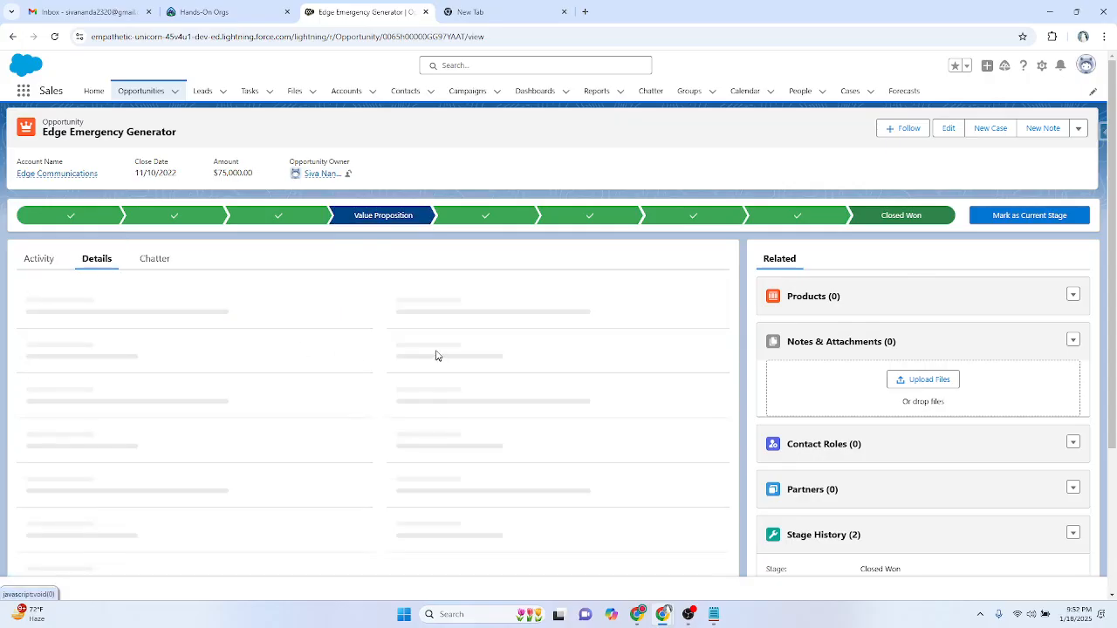
scroll(454, 336, "down", 3)
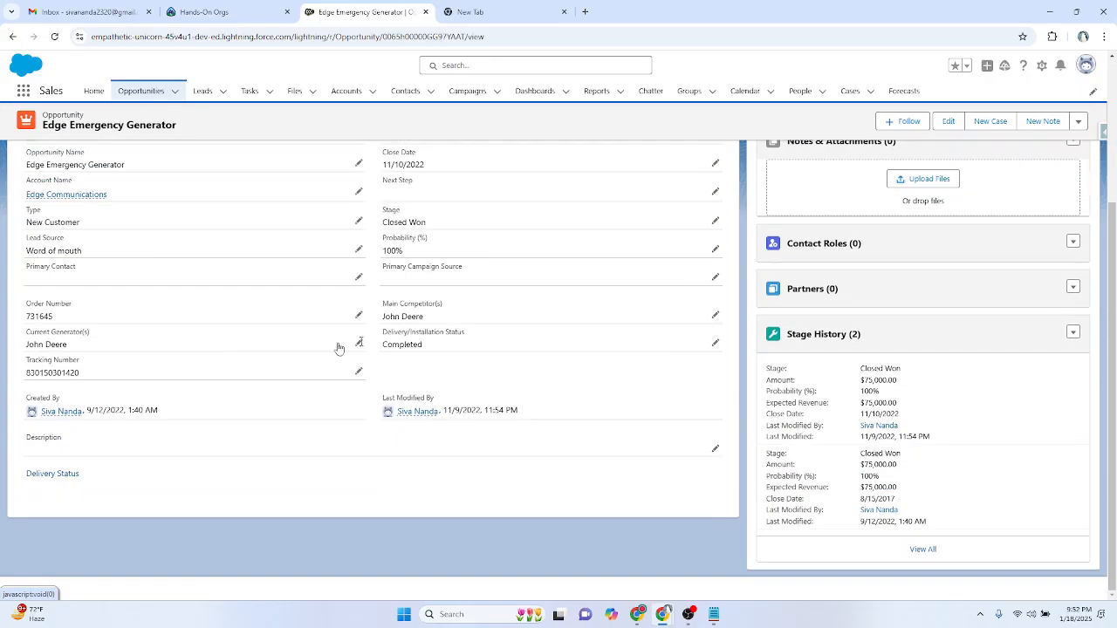
scroll(90, 352, "up", 1)
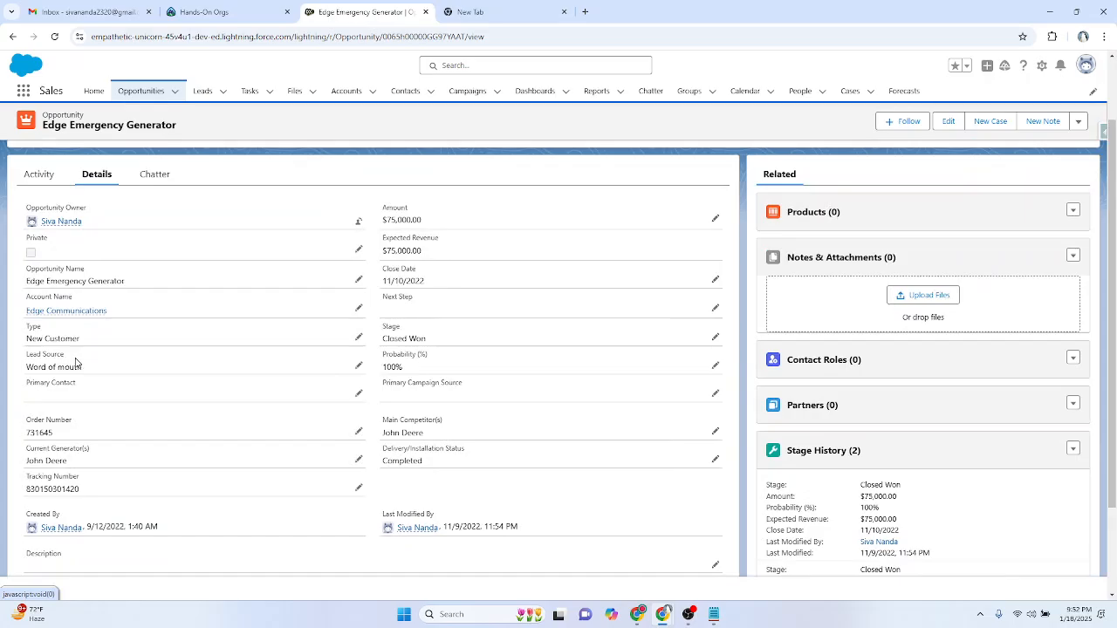
double_click(390, 326)
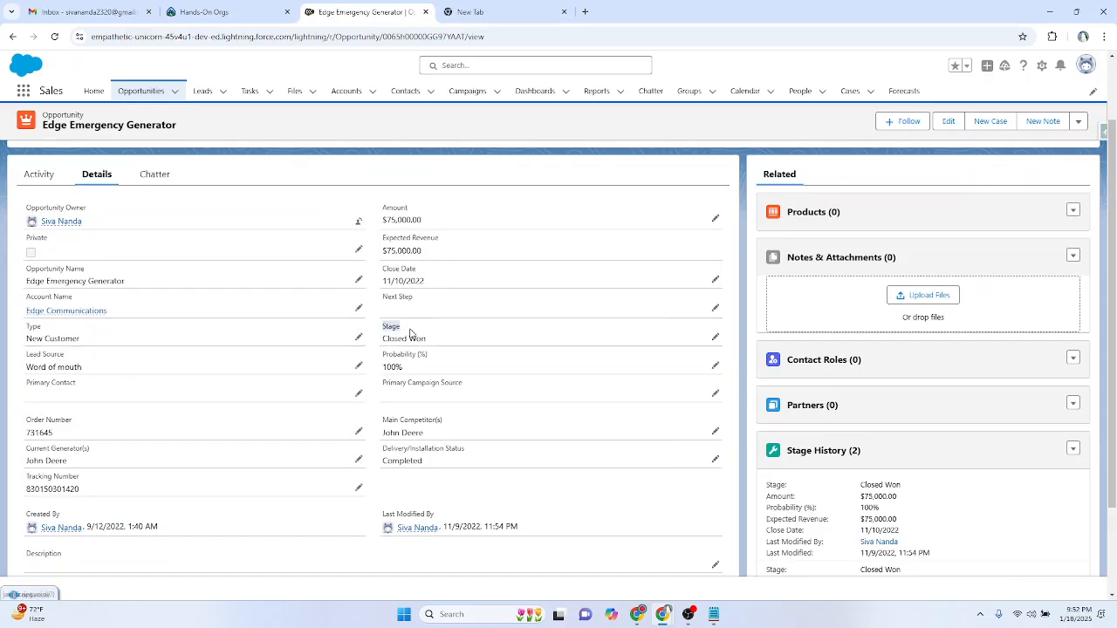
scroll(715, 342, "up", 1)
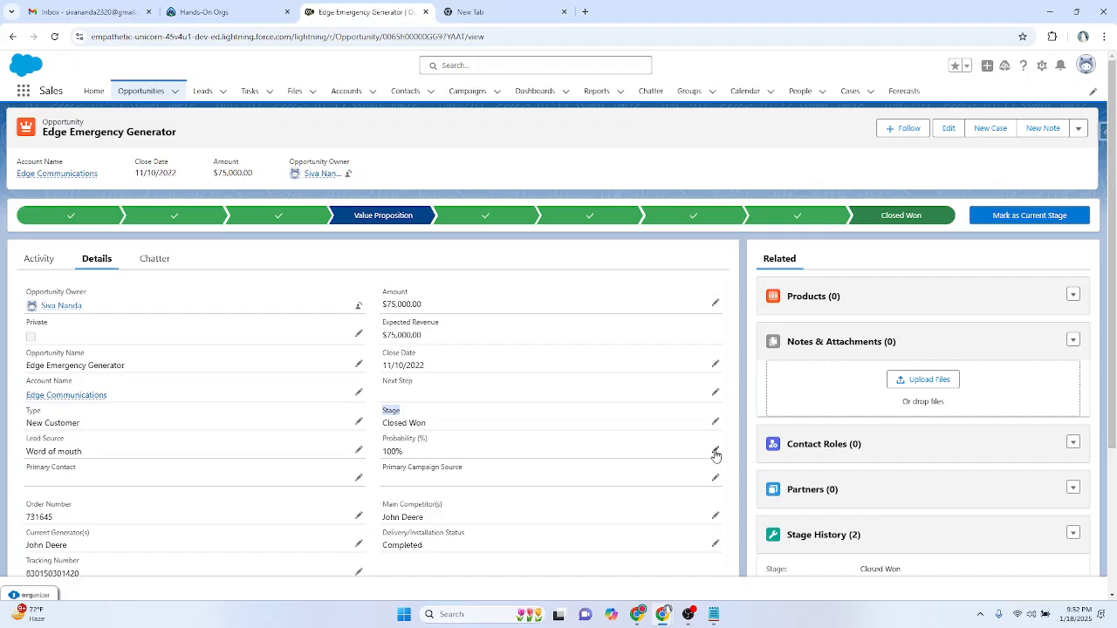
scroll(717, 449, "down", 1)
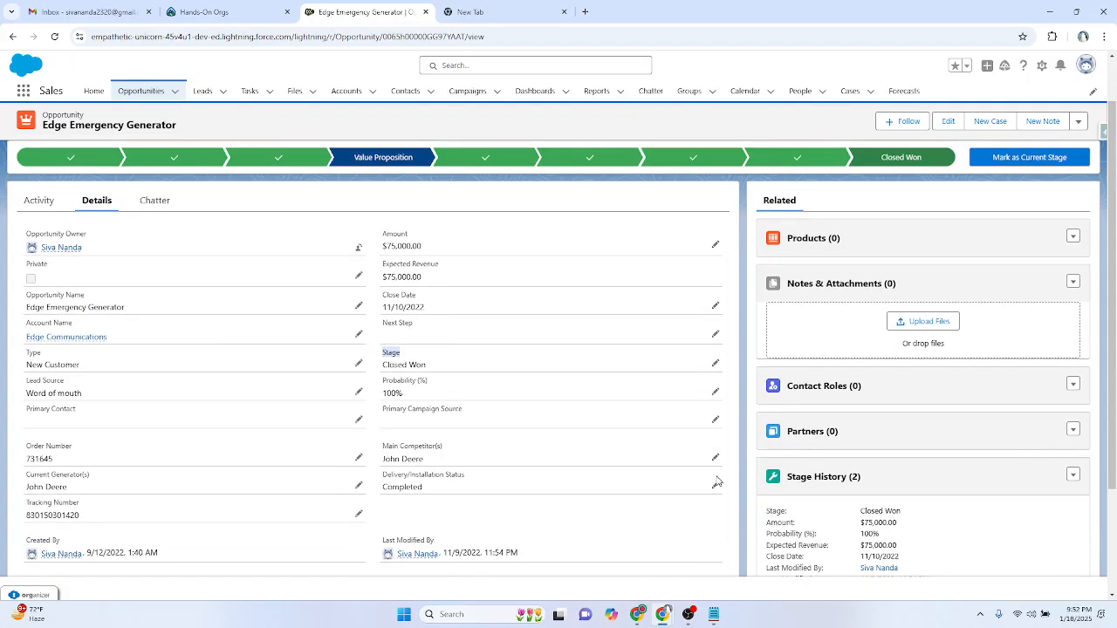
Set the opportunity's Stage field to Needs Analysis and save the record.
left_click(715, 363)
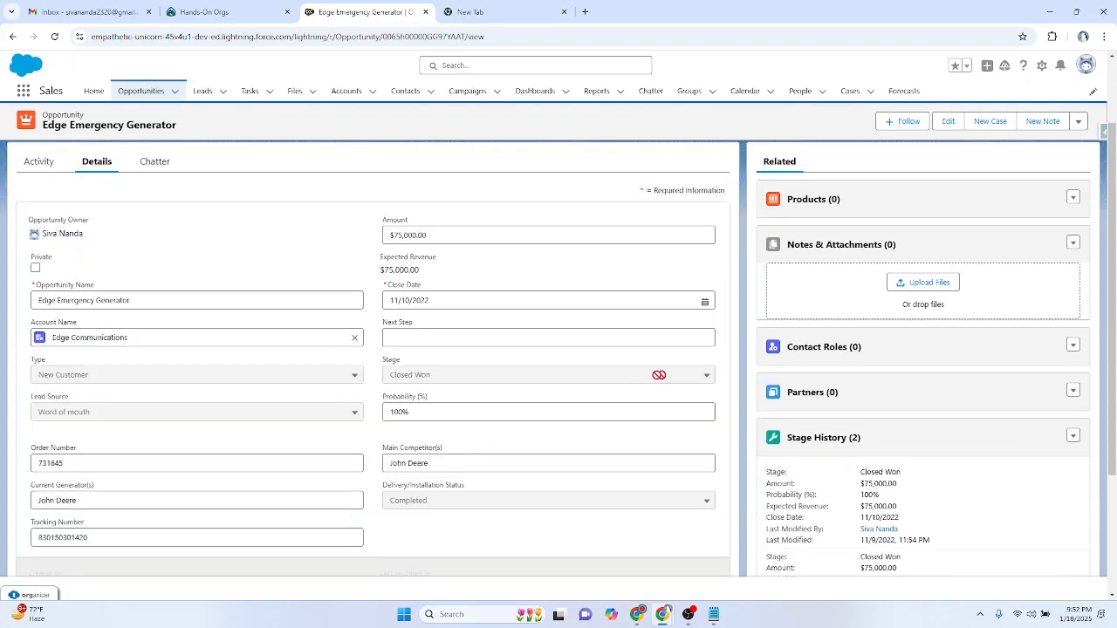
left_click(527, 374)
left_click(480, 212)
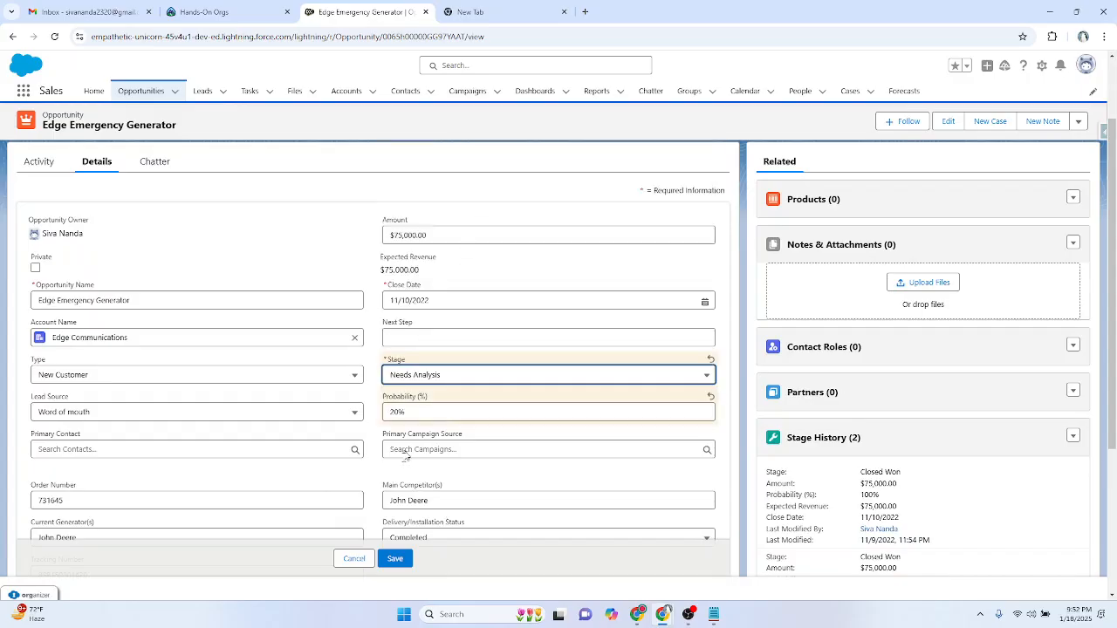
left_click(395, 558)
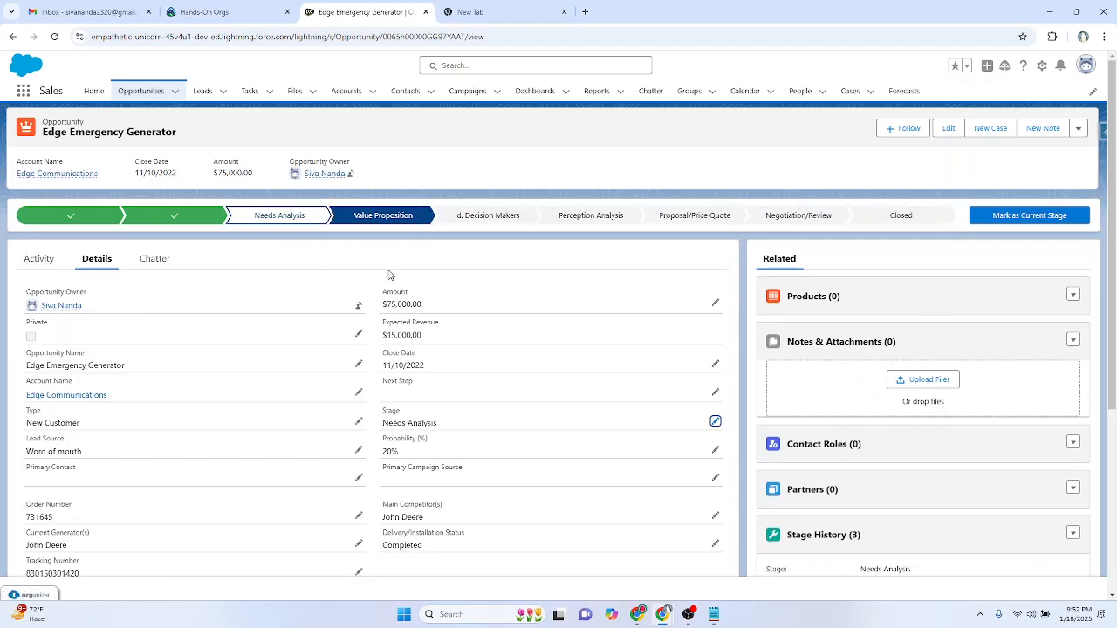
Mark Value Proposition as the opportunity's current stage on the path, leaving inline field editing without changes.
left_click(715, 422)
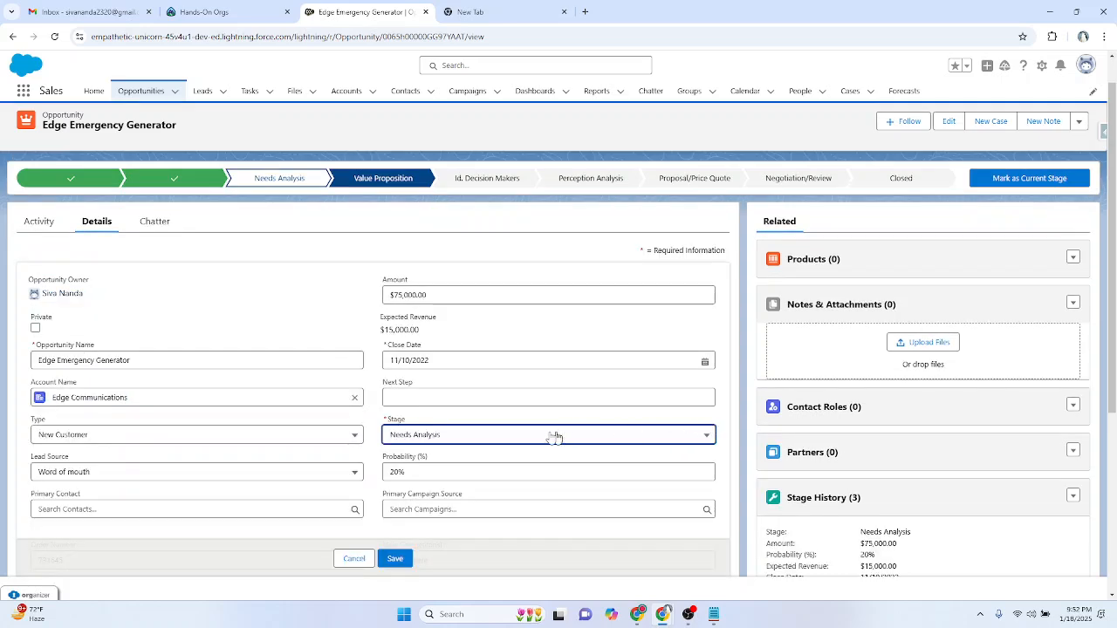
left_click(353, 559)
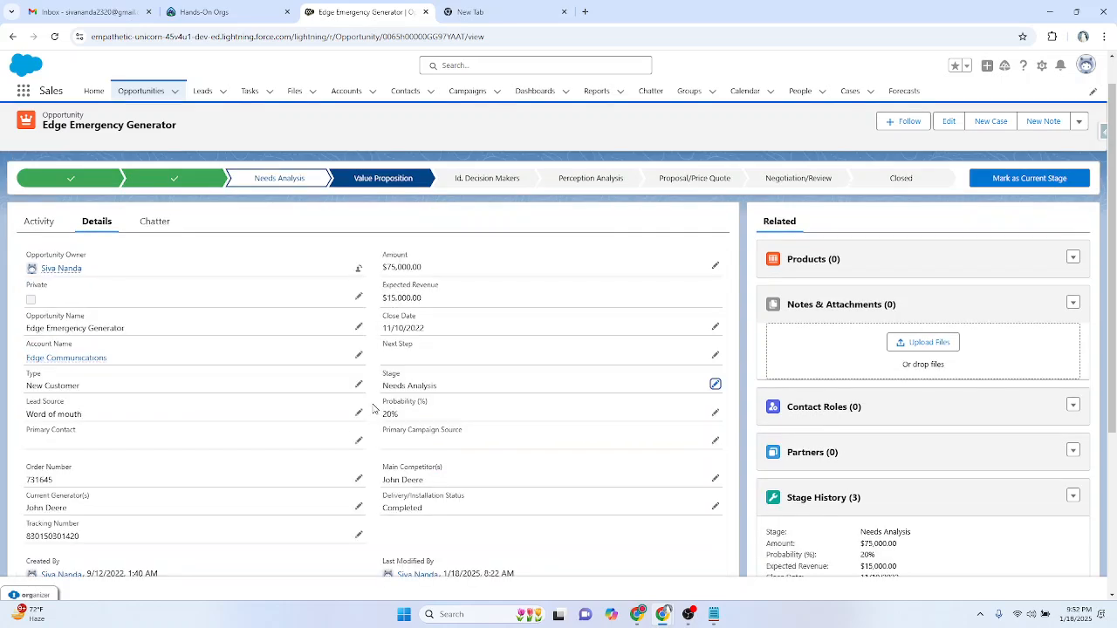
left_click(1004, 220)
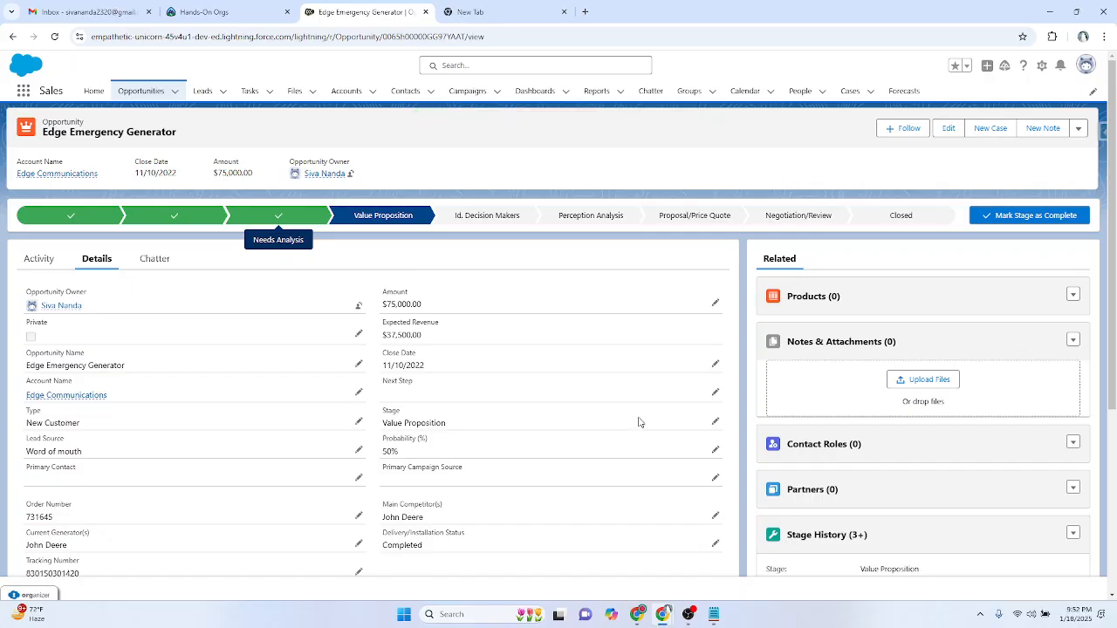
left_click(716, 425)
left_click(471, 436)
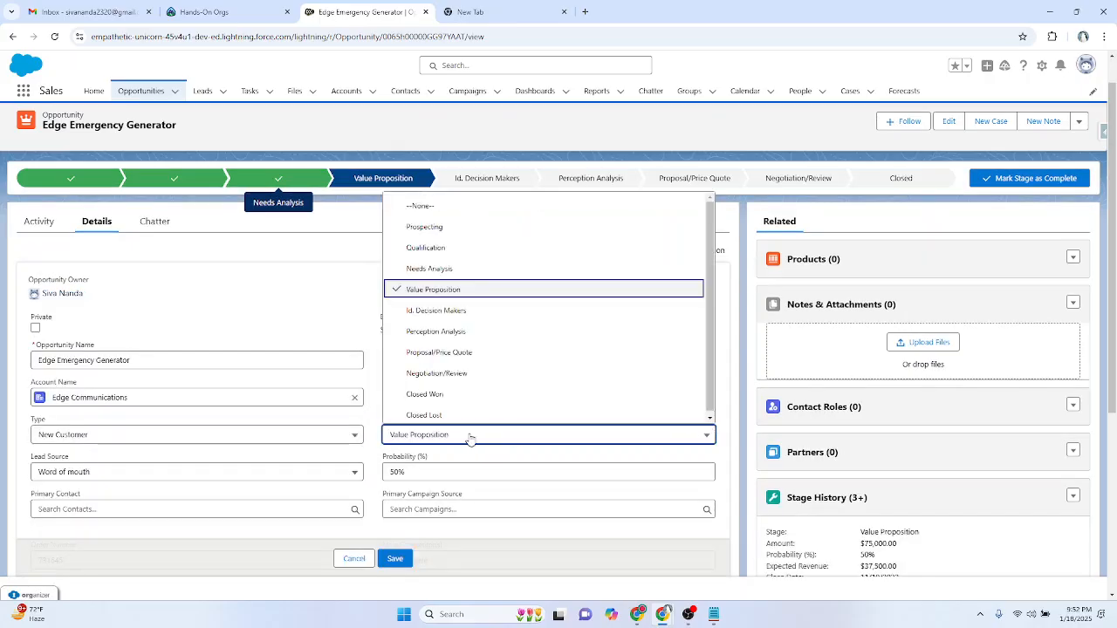
left_click(497, 311)
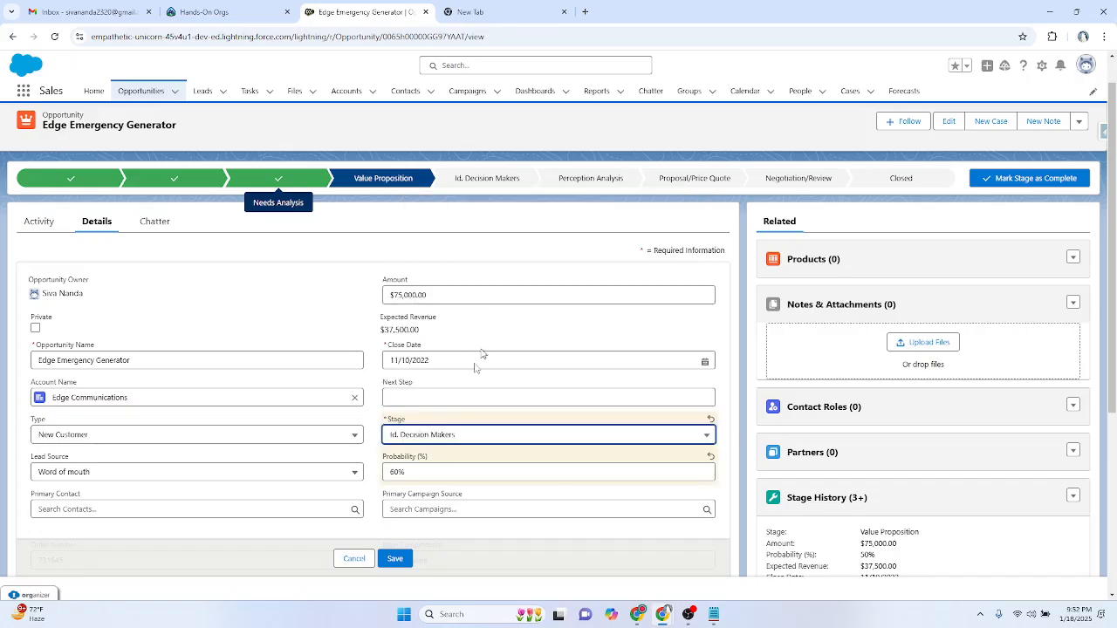
left_click(353, 559)
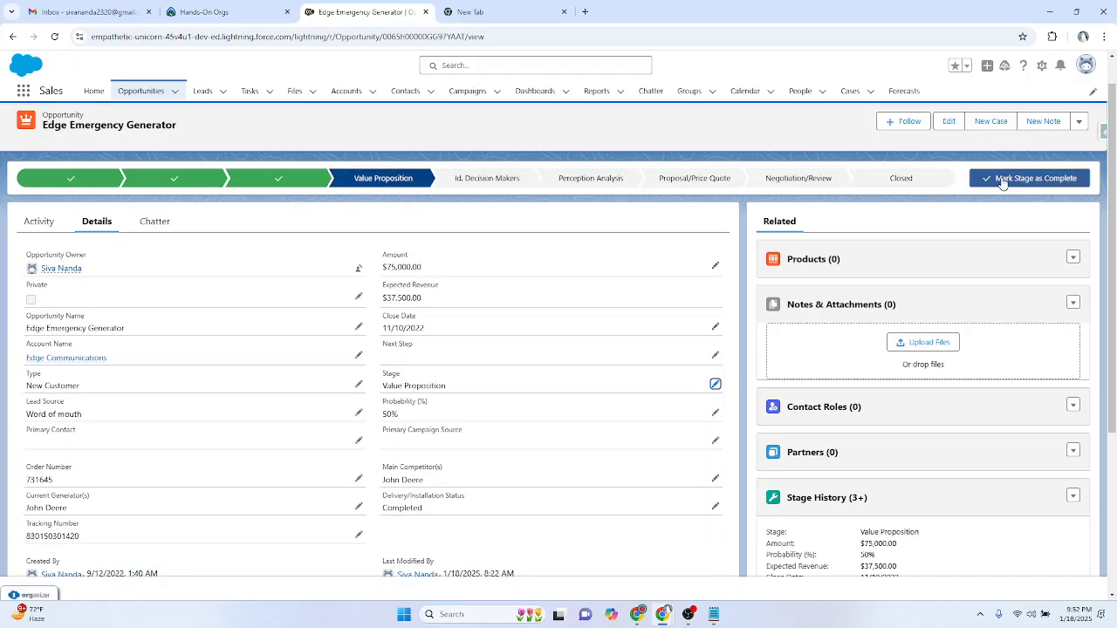
Mark the Value Proposition stage as complete on the opportunity's path.
left_click(1002, 181)
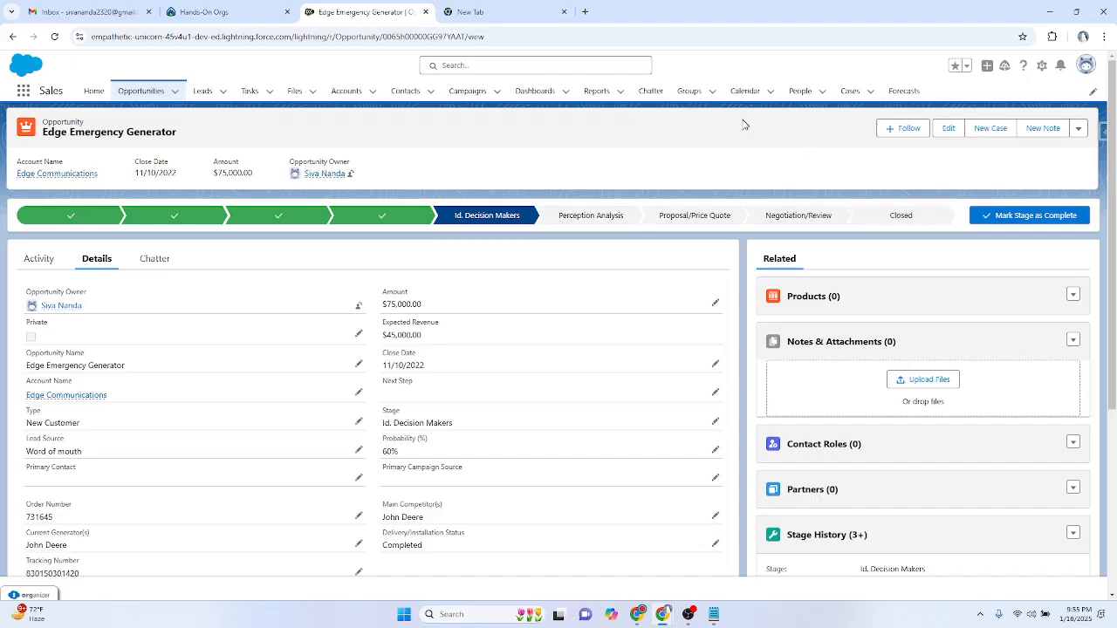
Open the "Starting generator after electrical failure" case and examine its Status options without changing the record.
left_click(848, 92)
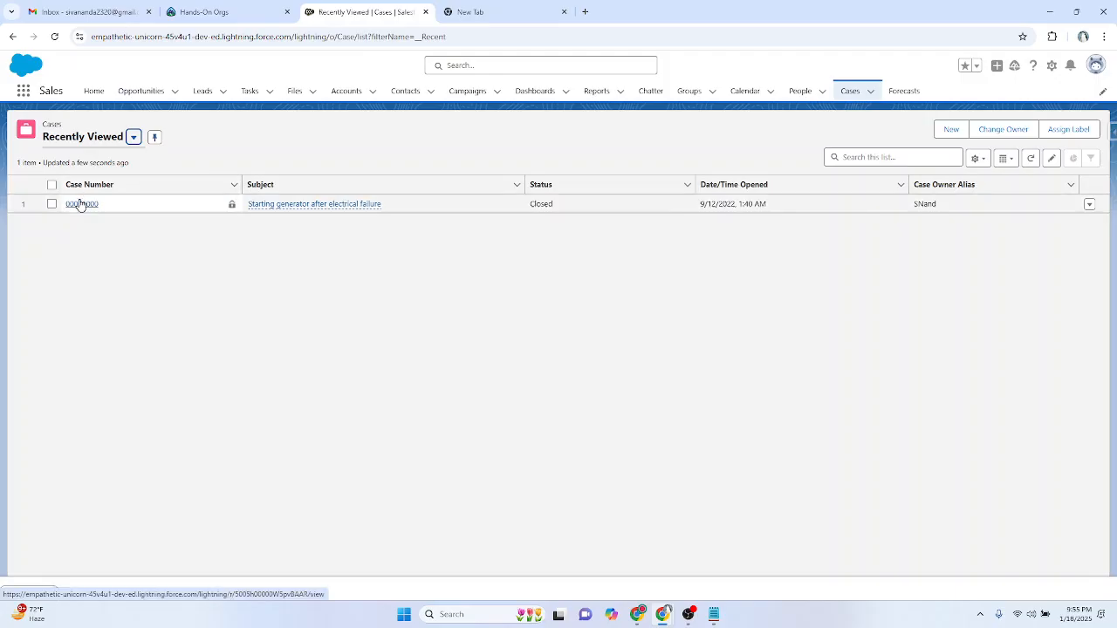
left_click(80, 204)
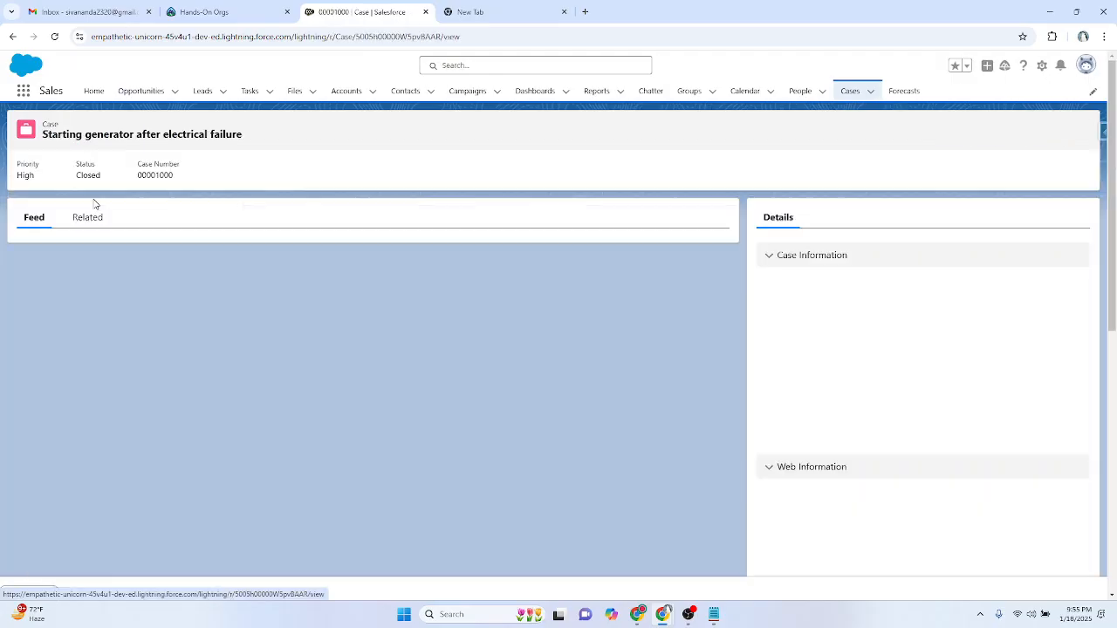
scroll(895, 324, "down", 2)
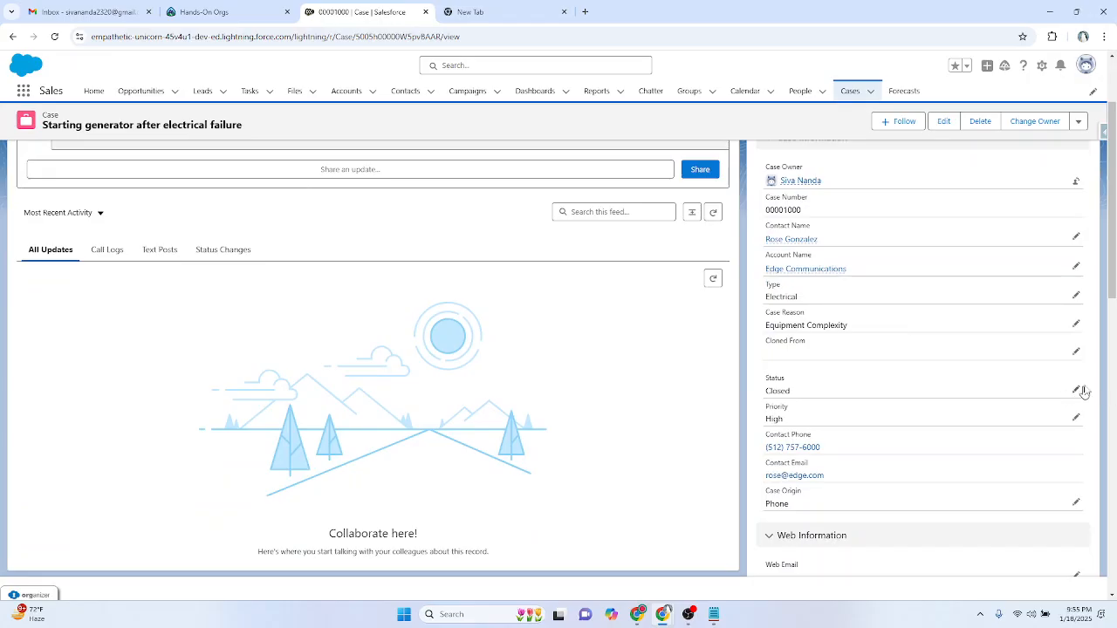
double_click(996, 400)
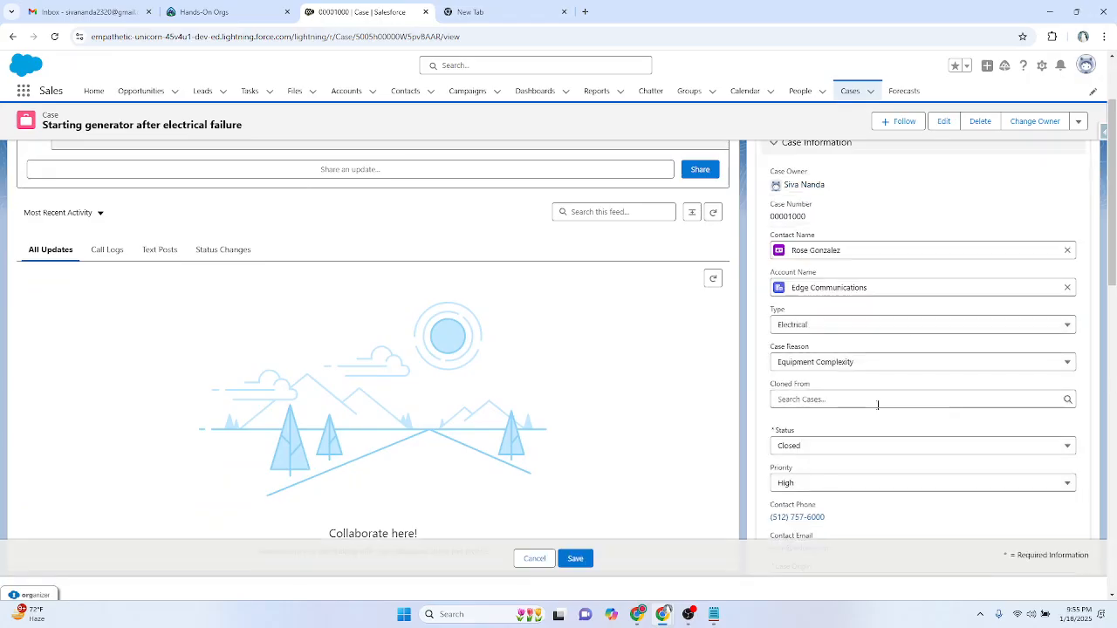
left_click(848, 446)
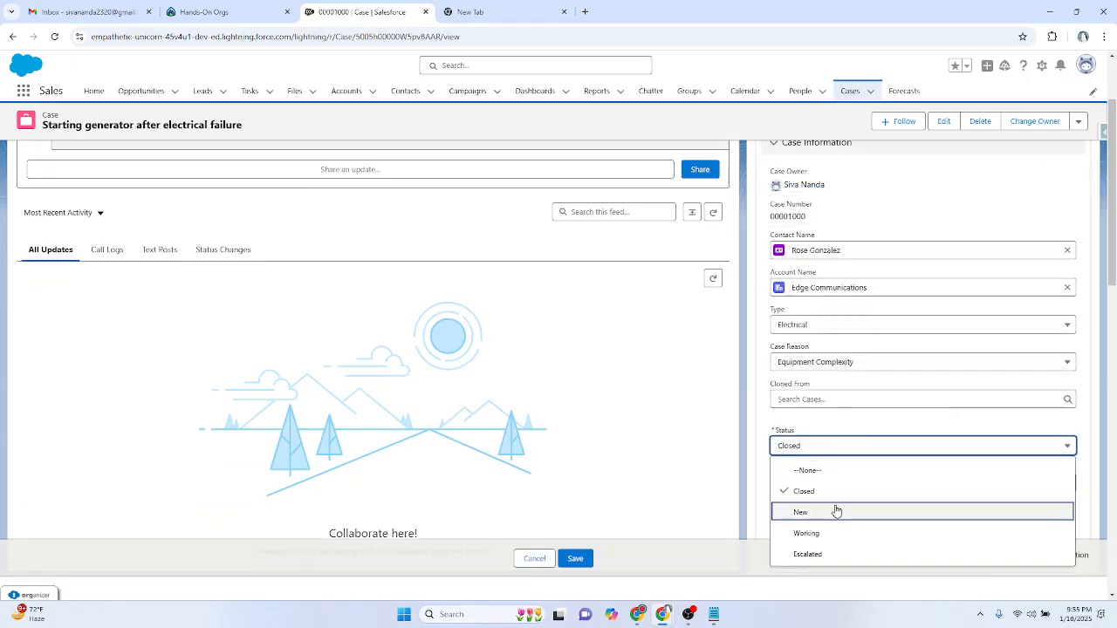
left_click(535, 559)
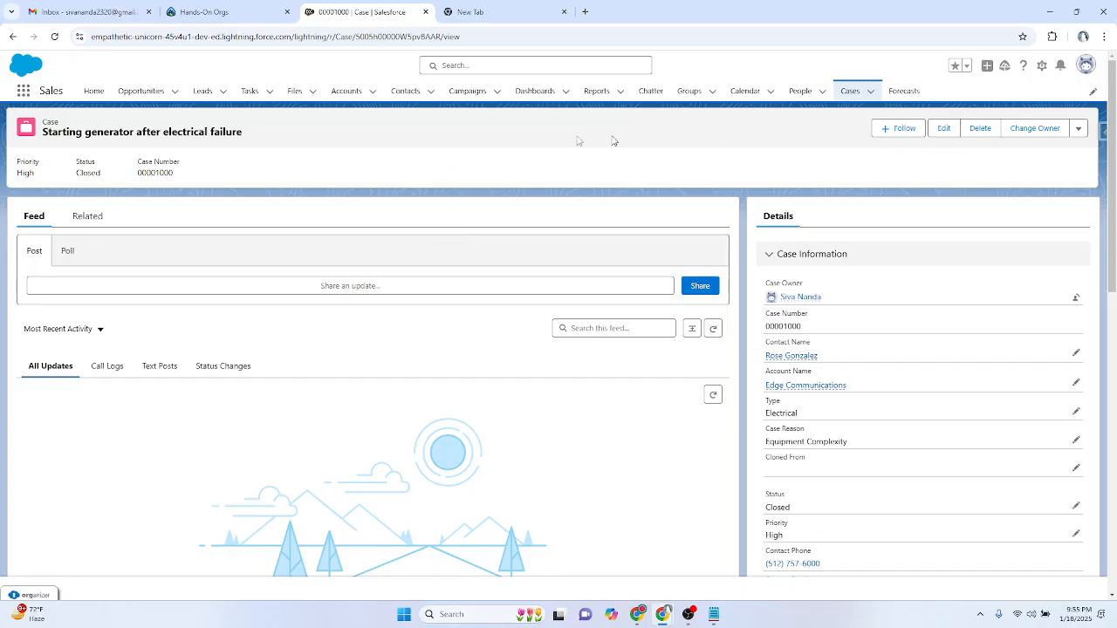
Open Setup for the current app from the case page.
left_click(1041, 66)
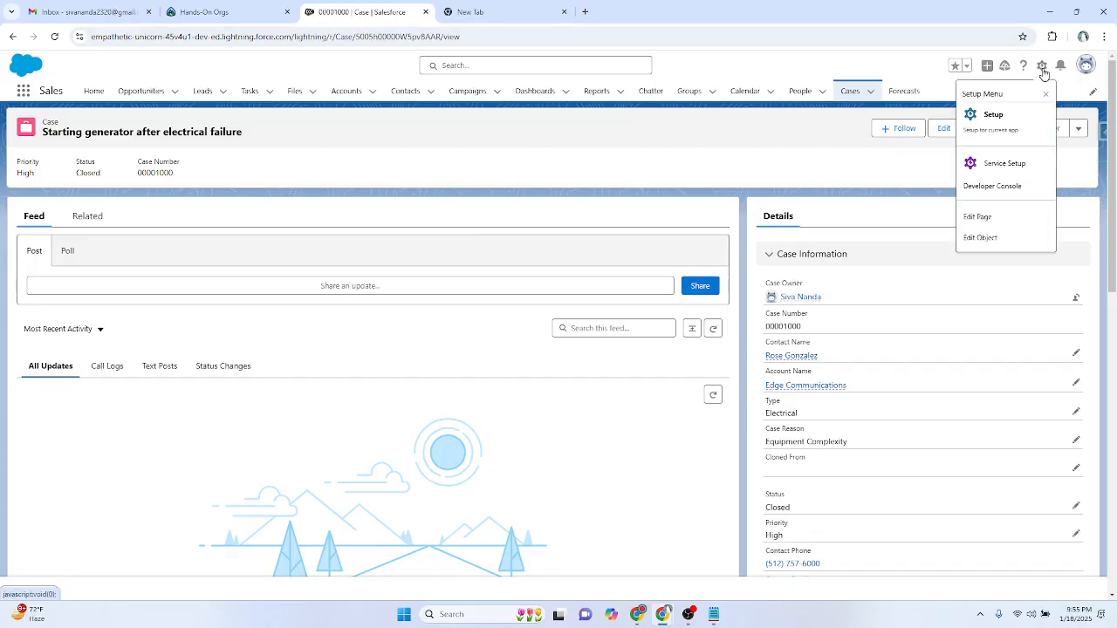
left_click(997, 117)
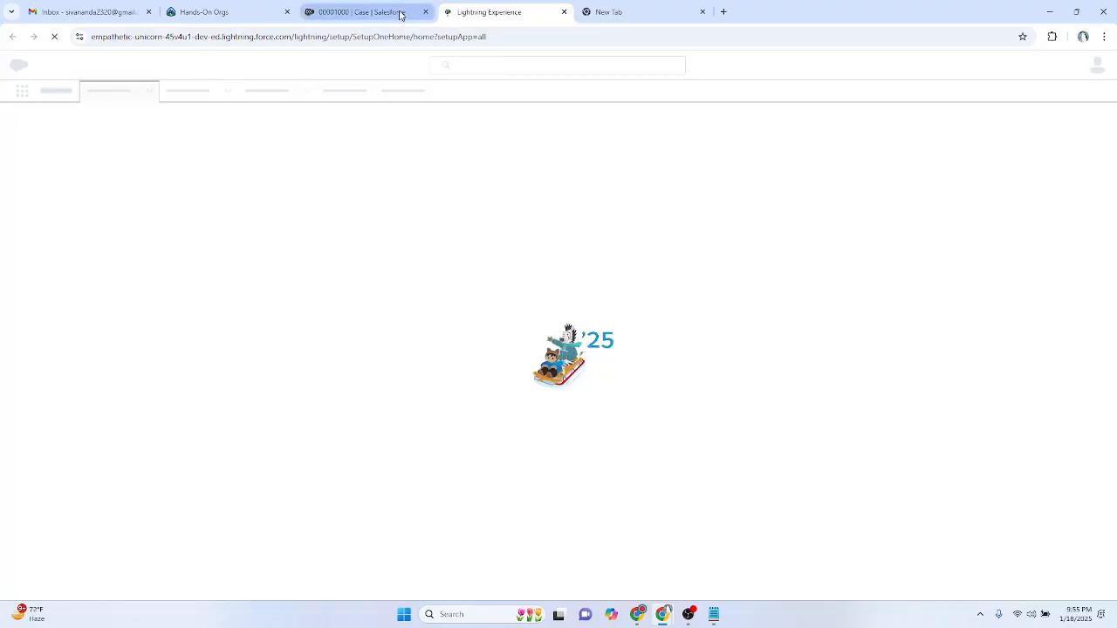
left_click(400, 12)
left_click(512, 11)
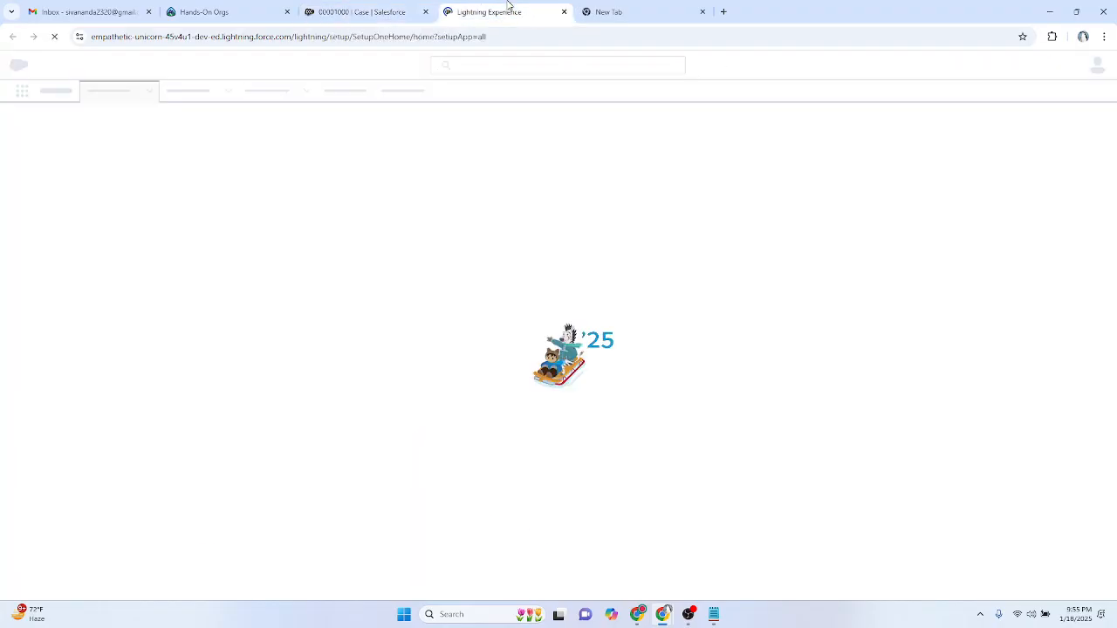
left_click(340, 11)
left_click(1041, 67)
left_click(1041, 68)
left_click(1041, 68)
left_click(1041, 69)
left_click(1042, 69)
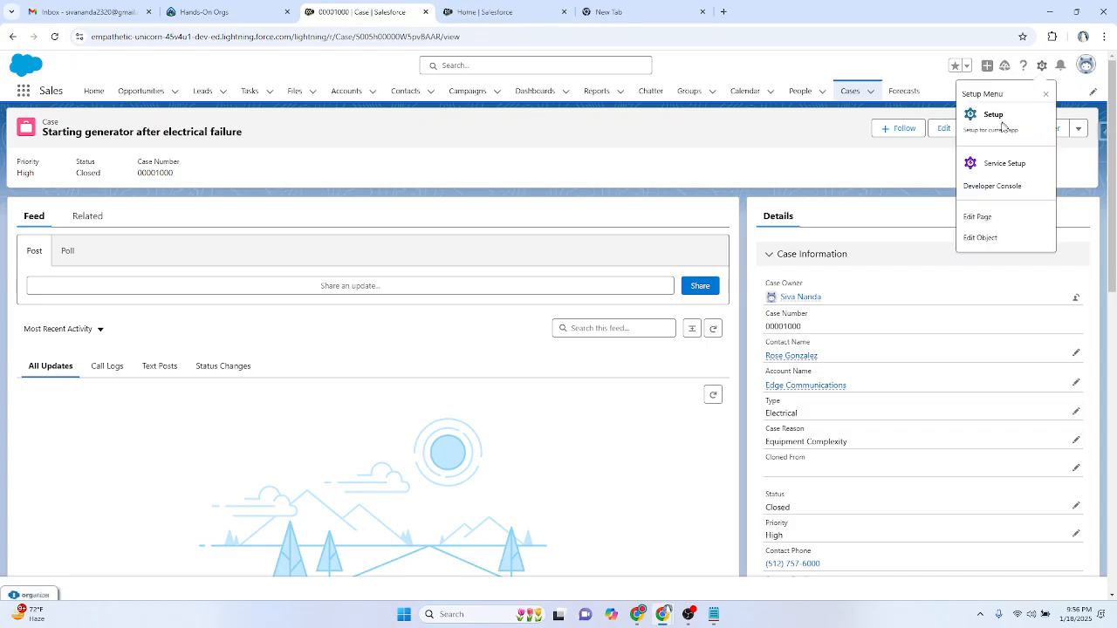
Find Path Settings in Setup by searching for "path se", open its page, and return to the case record.
left_click(478, 11)
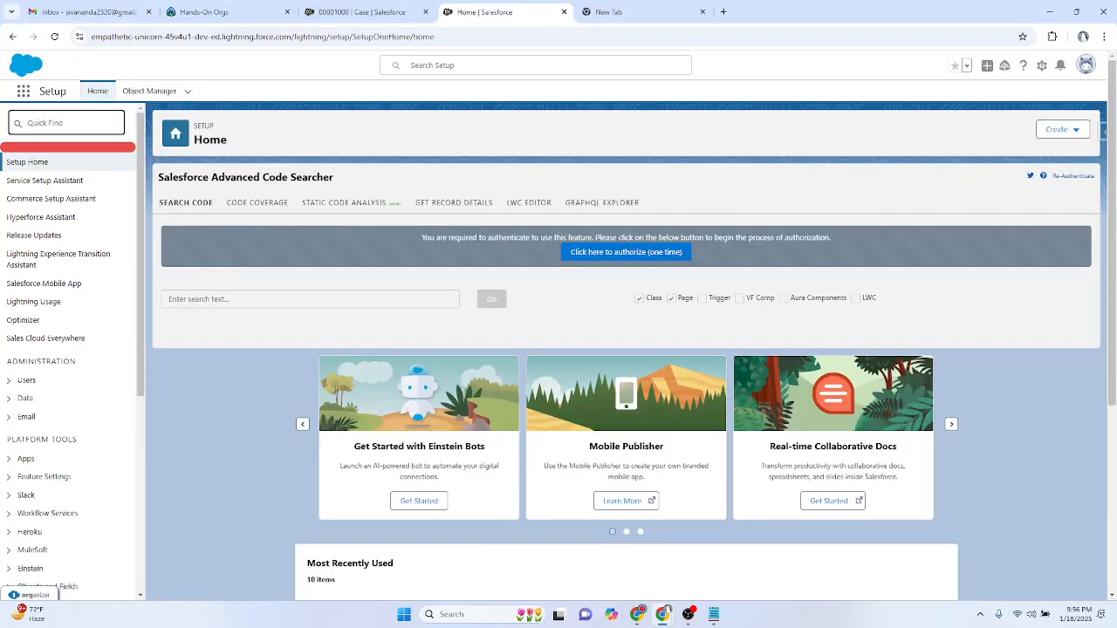
type("path se")
left_click(70, 184)
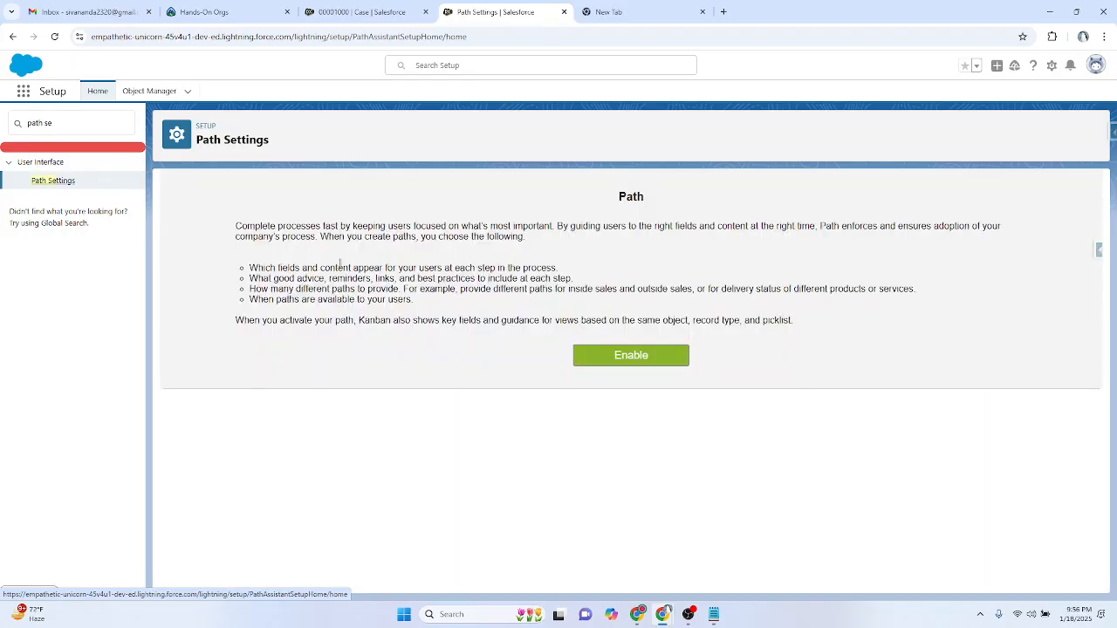
left_click(360, 11)
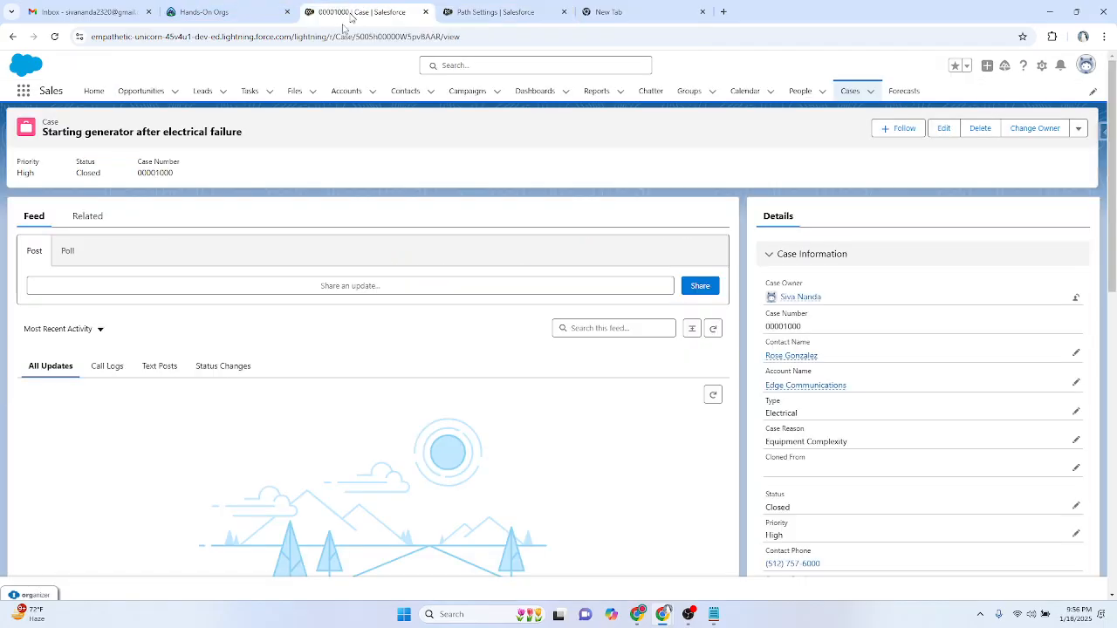
Compare the path shown on the Edge Emergency Generator opportunity with the layout of the "Starting generator after electrical failure" case.
left_click(144, 92)
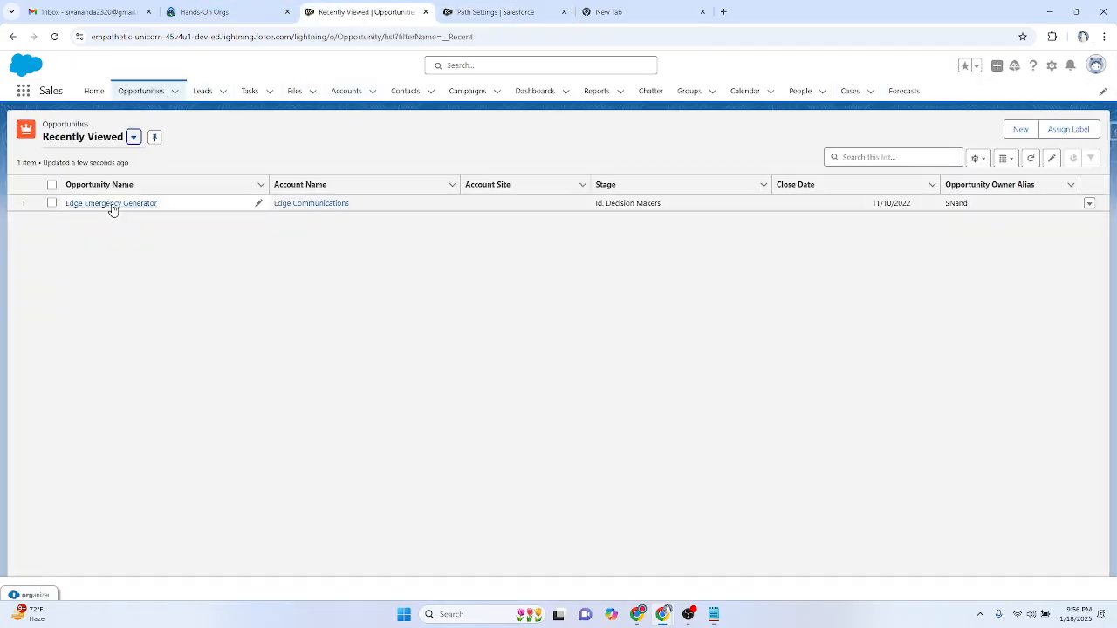
left_click(112, 208)
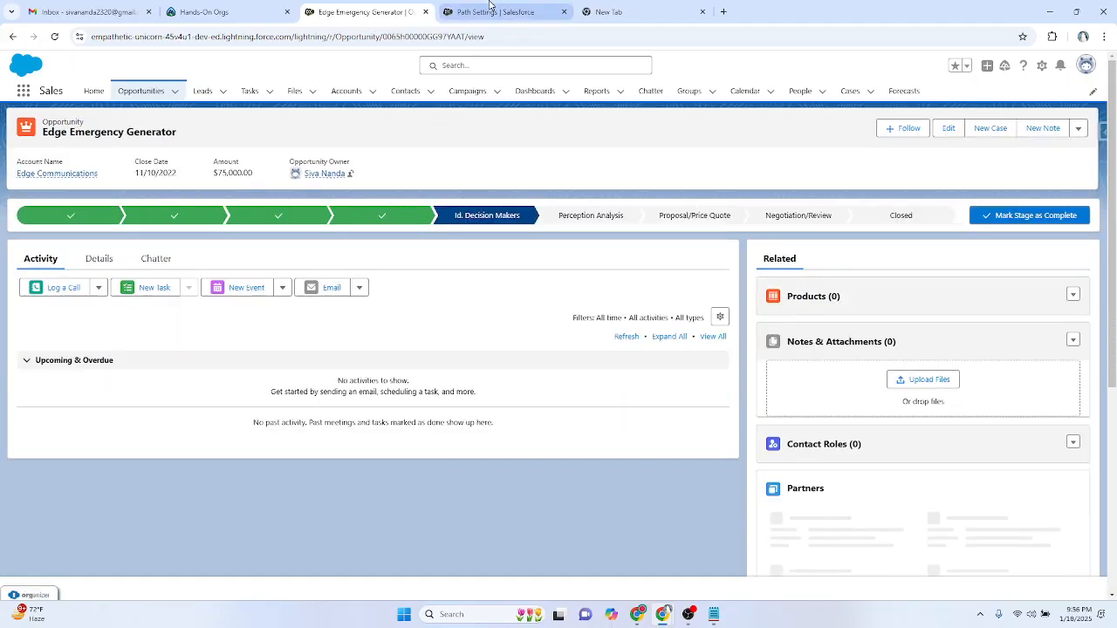
left_click(850, 90)
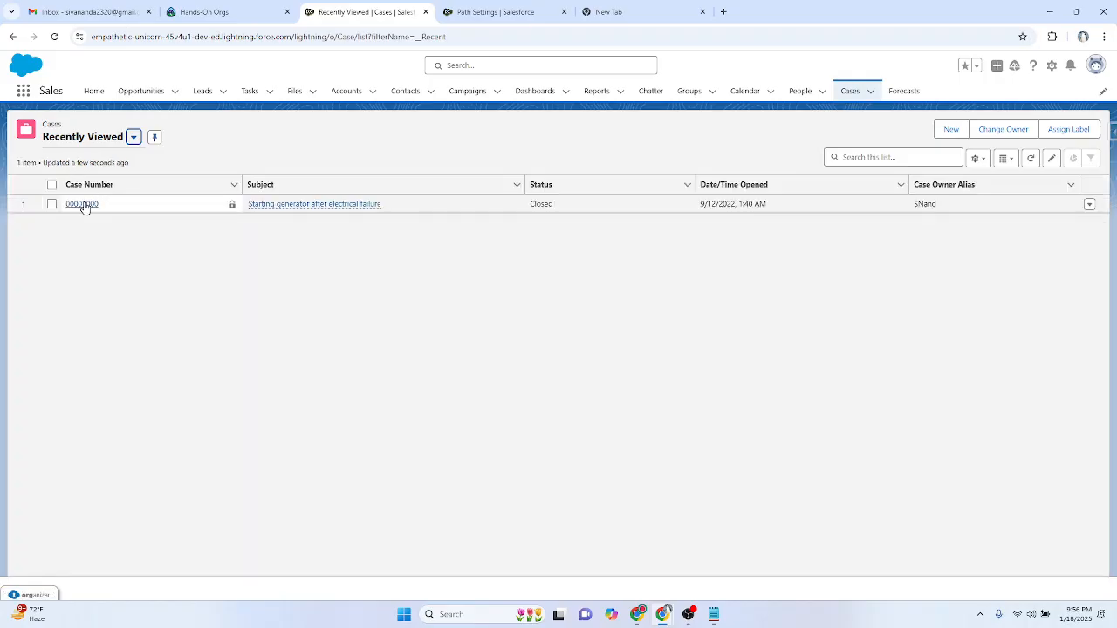
left_click(82, 204)
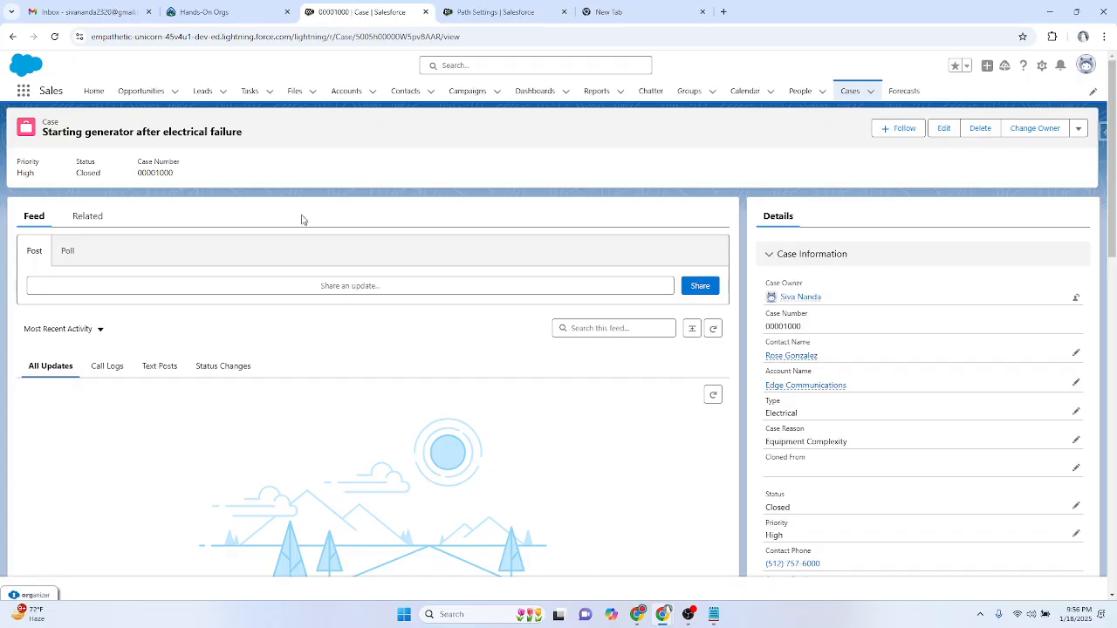
Return to Path Settings and read the description of what Path does and how it affects Kanban views.
left_click(497, 11)
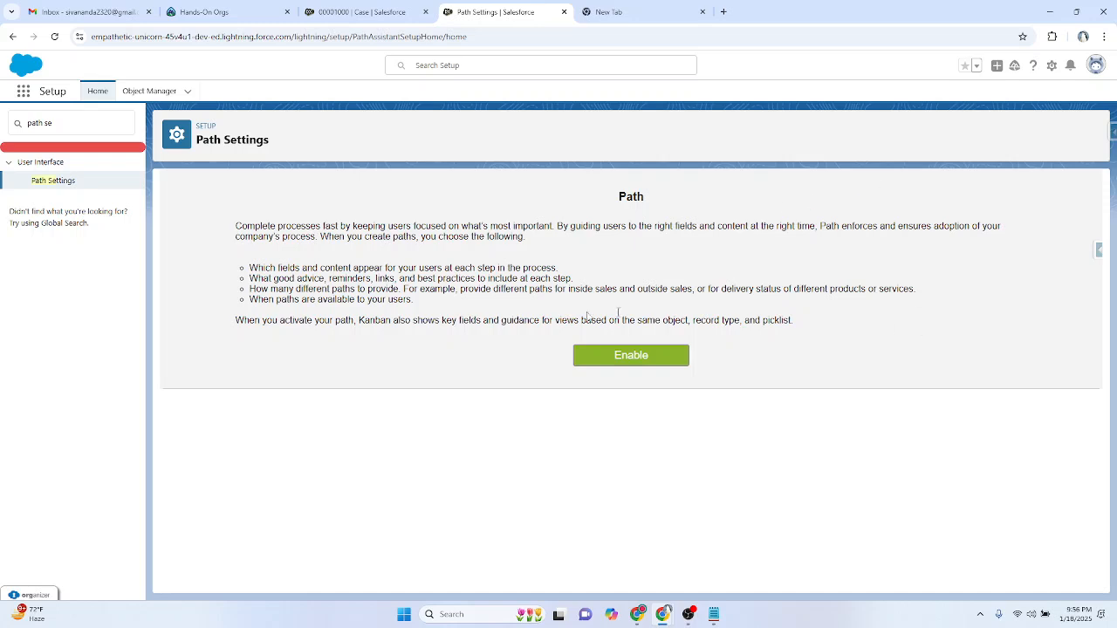
left_click_drag(236, 226, 448, 258)
left_click(267, 230)
left_click_drag(350, 227, 238, 223)
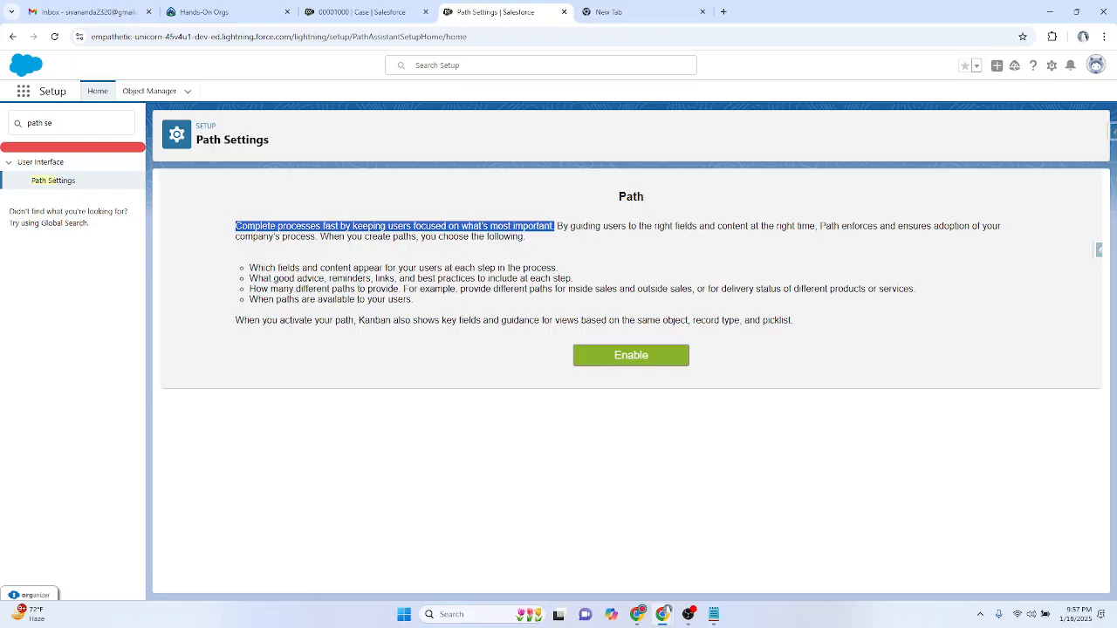
left_click(609, 262)
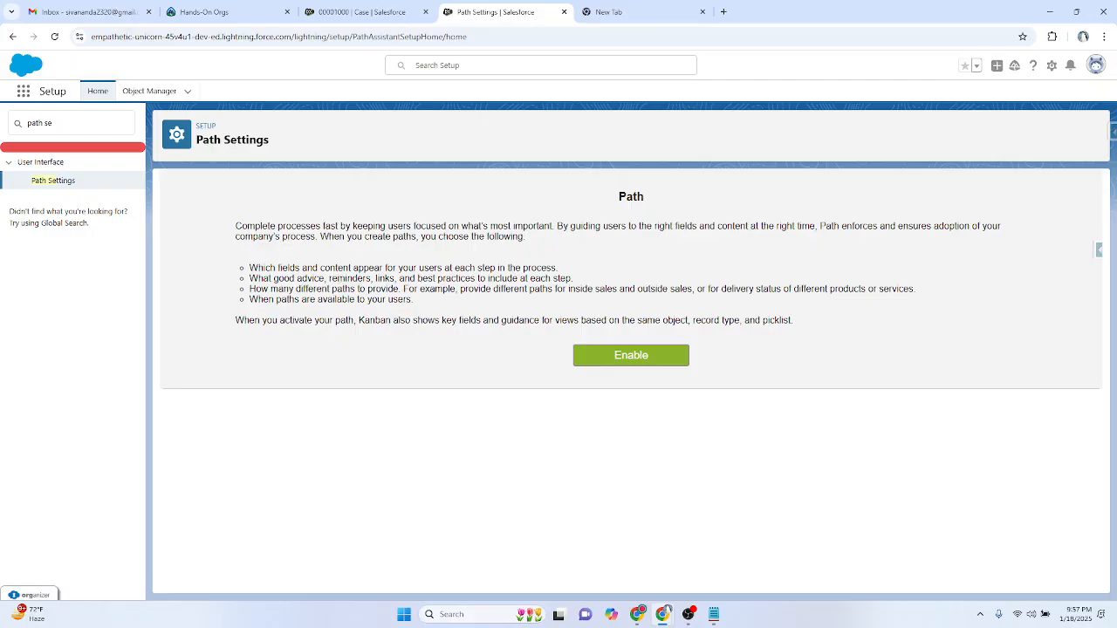
left_click_drag(302, 279, 310, 278)
left_click_drag(572, 278, 518, 278)
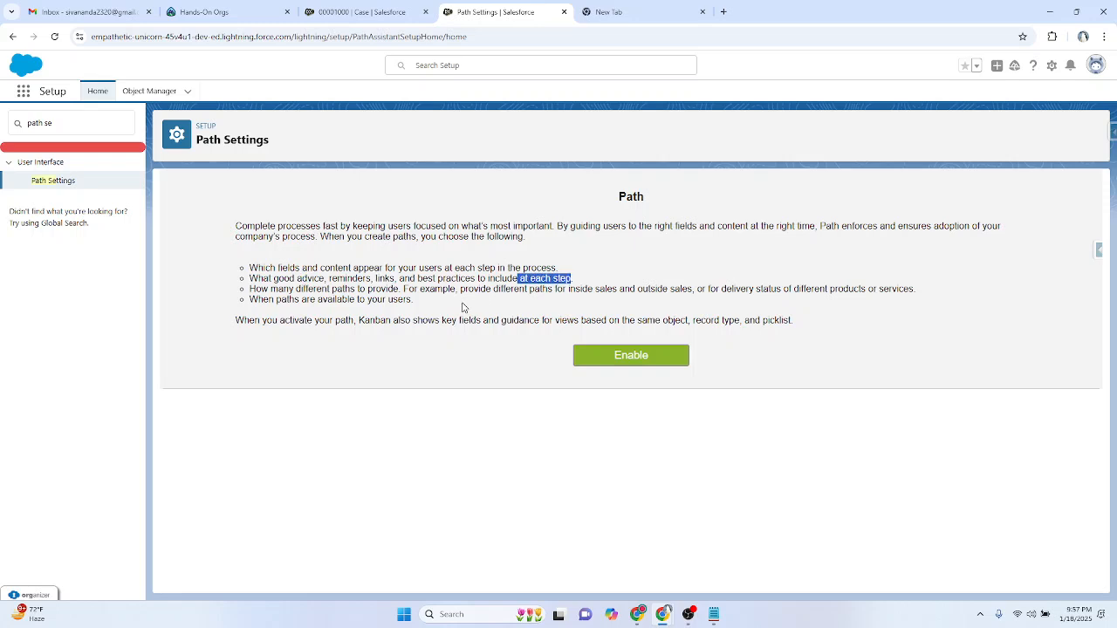
left_click(462, 304)
left_click_drag(335, 320, 442, 321)
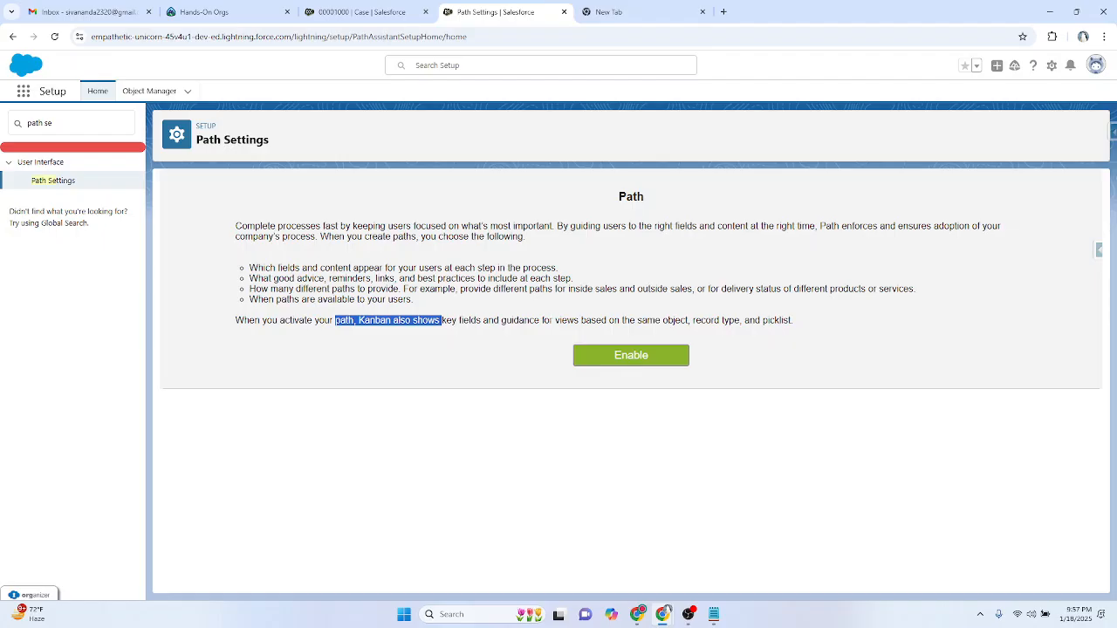
Enable Path for the org and start creating a new path.
left_click(635, 357)
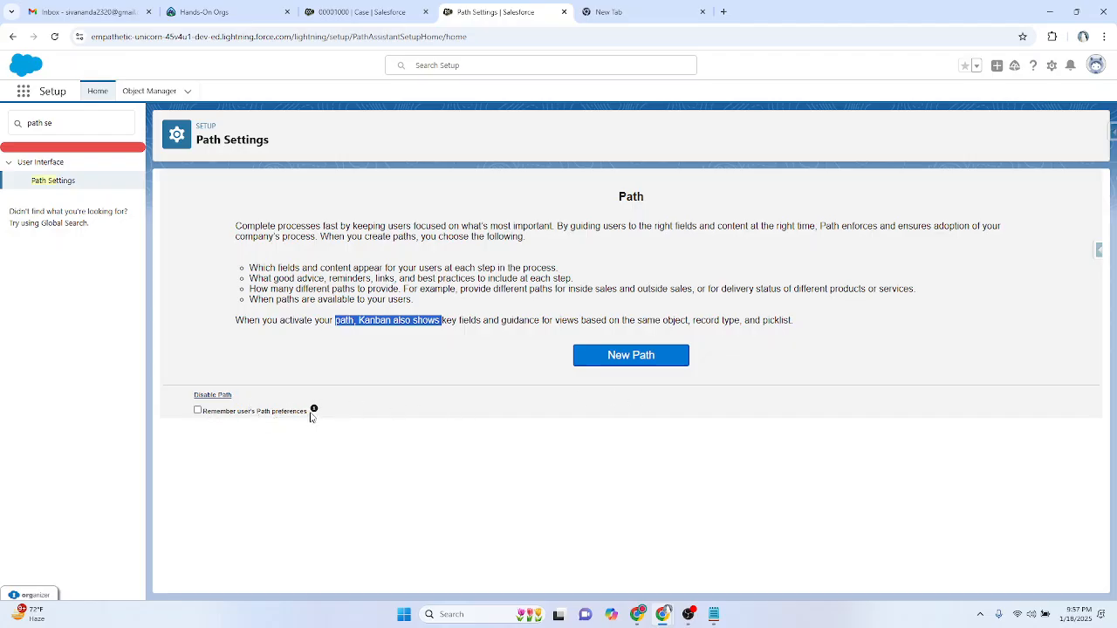
mouse_move(315, 410)
left_click(238, 410)
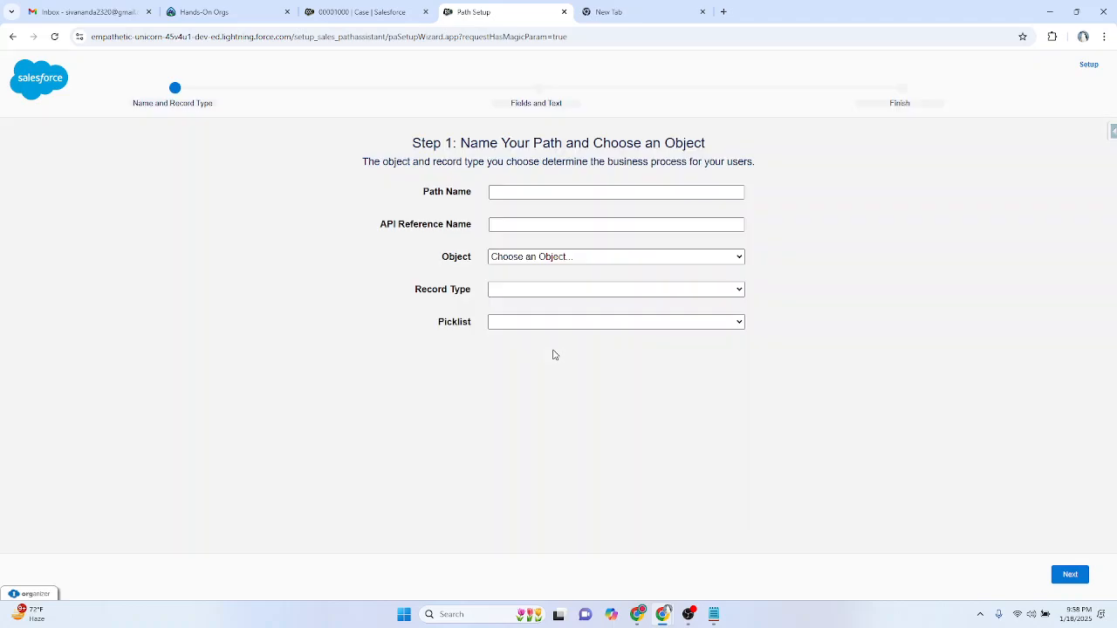
Name the new path "Case Status" with the API reference name Case_Status.
left_click(592, 192)
type("Case Stau")
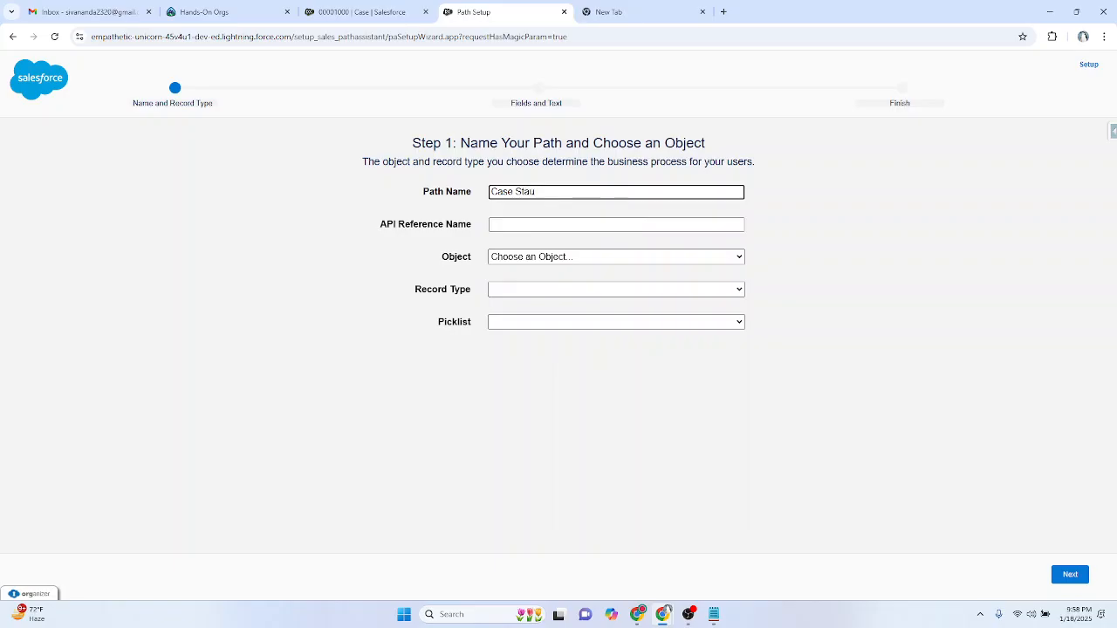
key("BackSpace")
type("tus")
key("Tab")
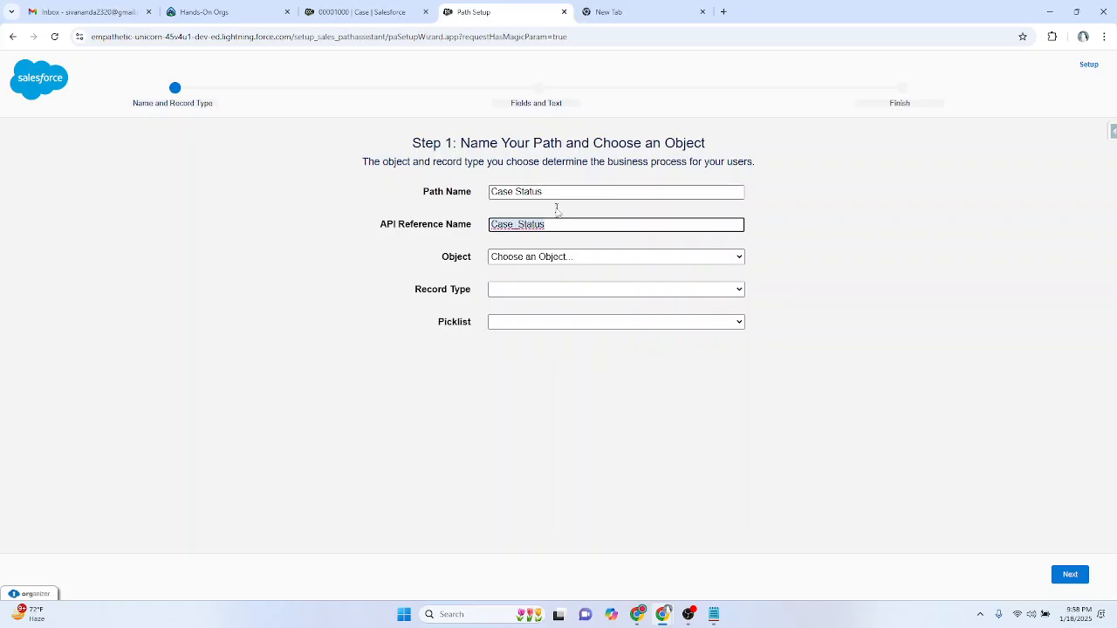
Choose Case as the path's object and keep Master as its record type.
left_click(527, 257)
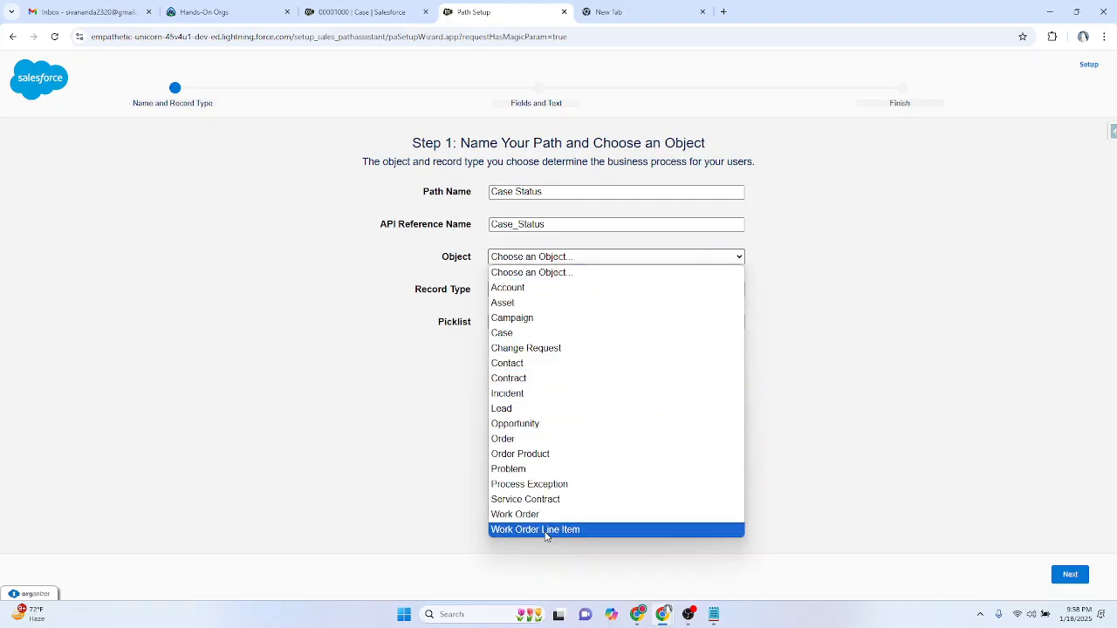
left_click(559, 334)
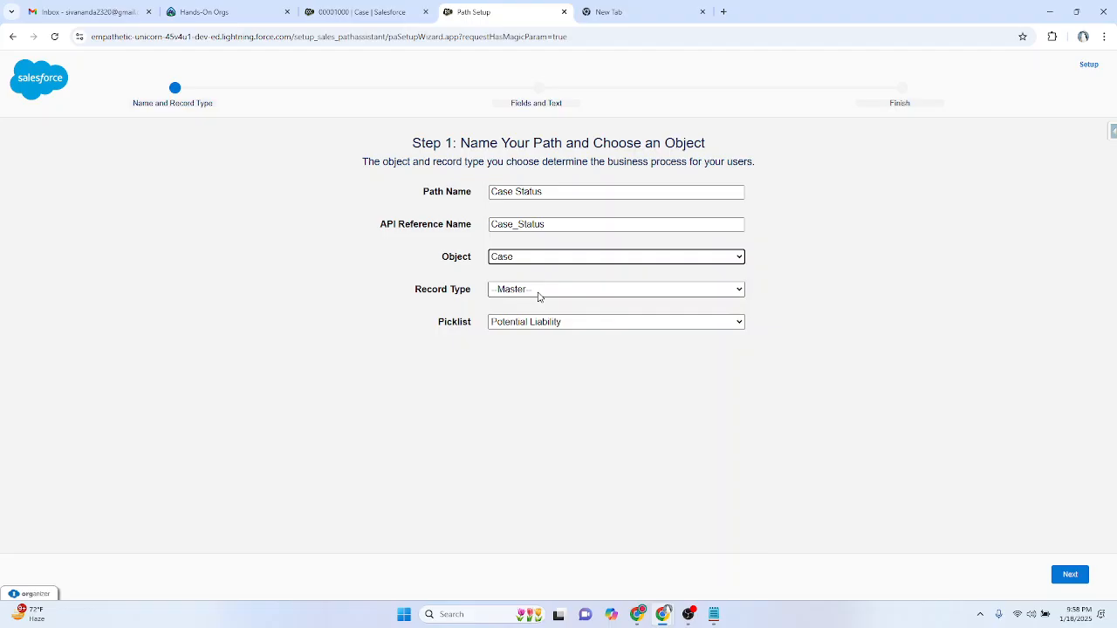
left_click(538, 297)
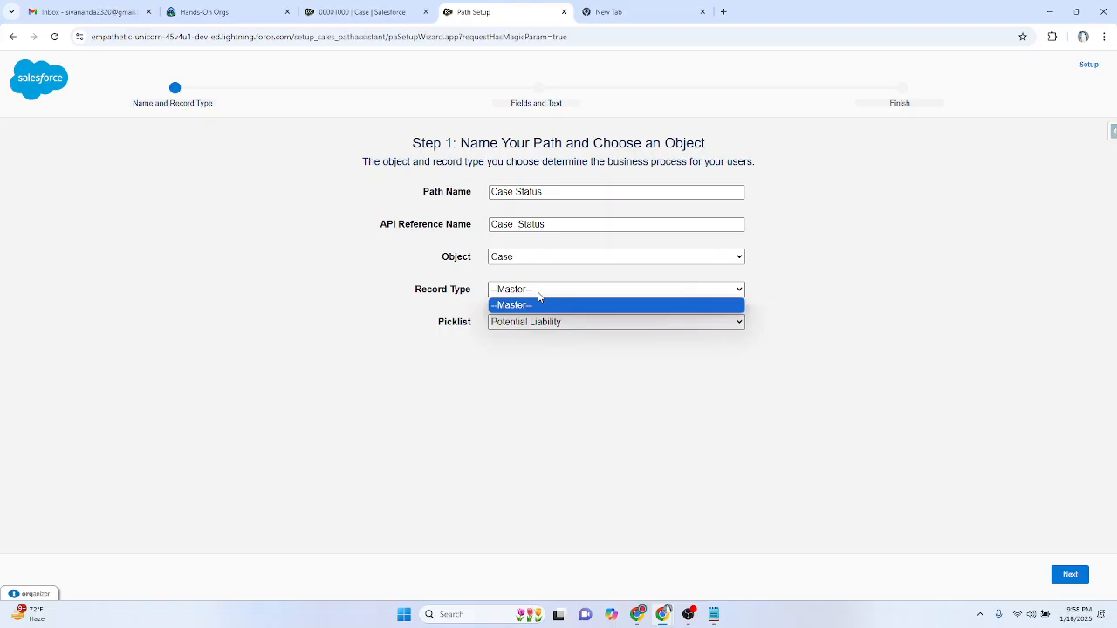
left_click(539, 295)
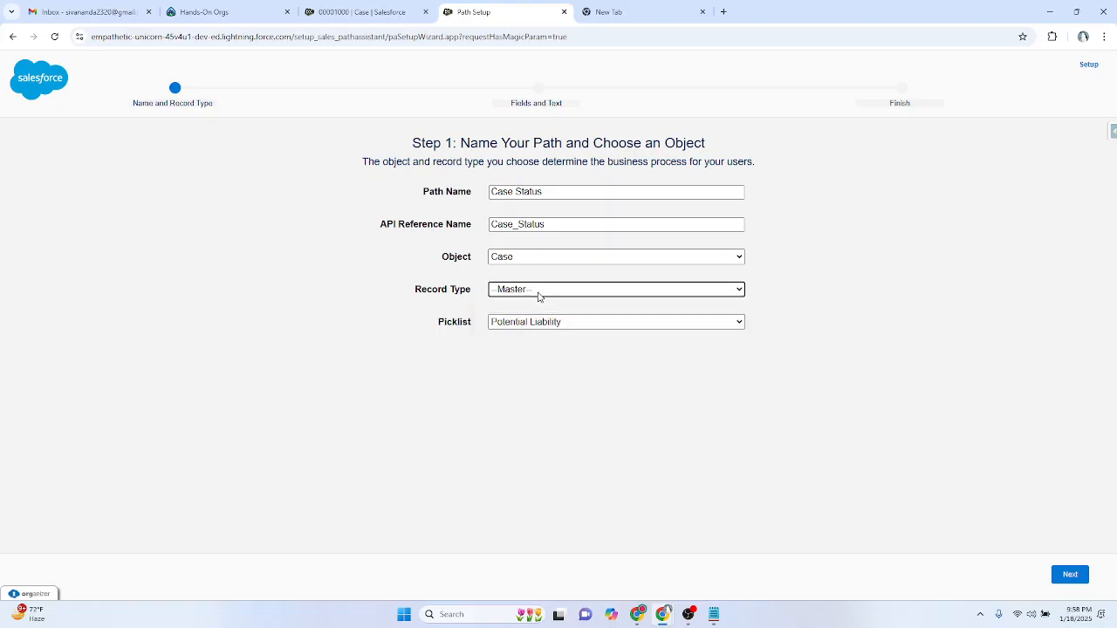
left_click(363, 12)
left_click(463, 7)
left_click(553, 290)
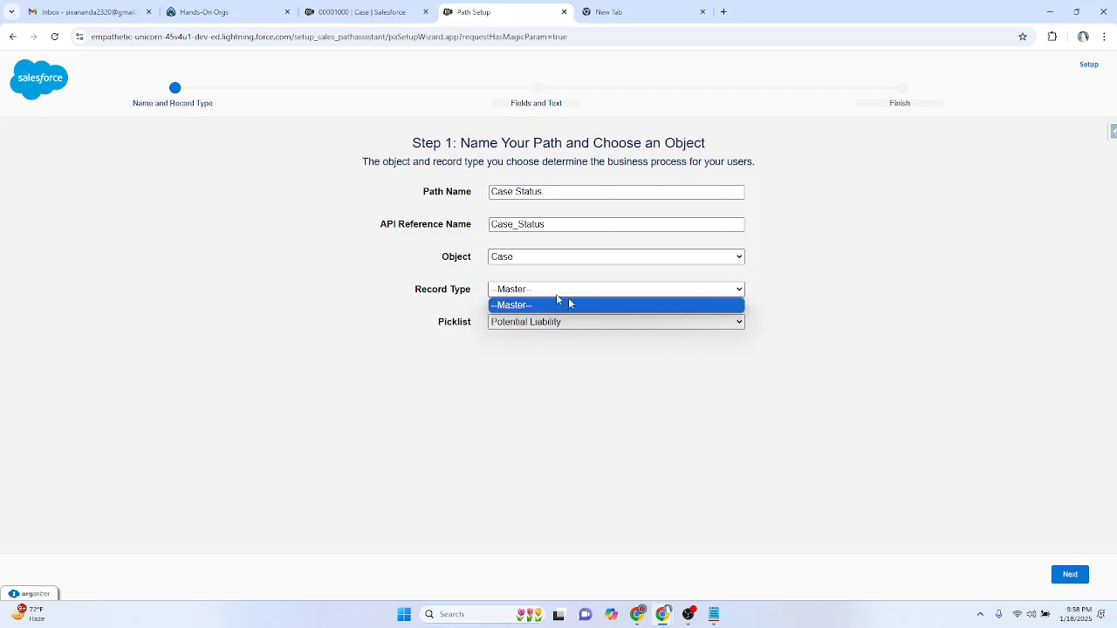
left_click(881, 398)
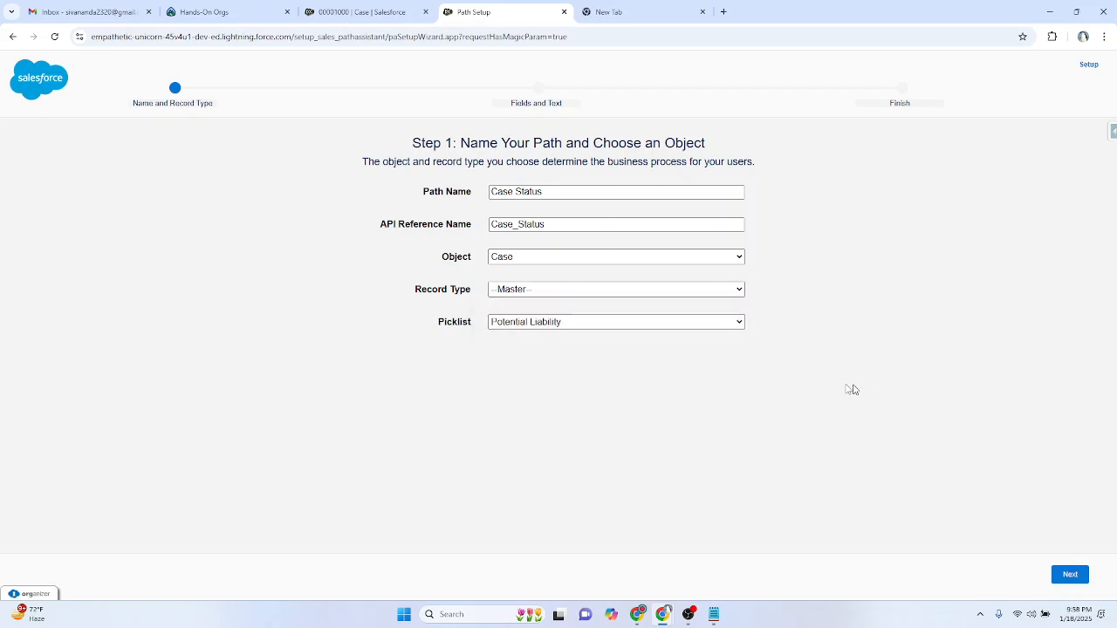
Base the path on the Status picklist and continue to the fields and guidance setup.
left_click(530, 322)
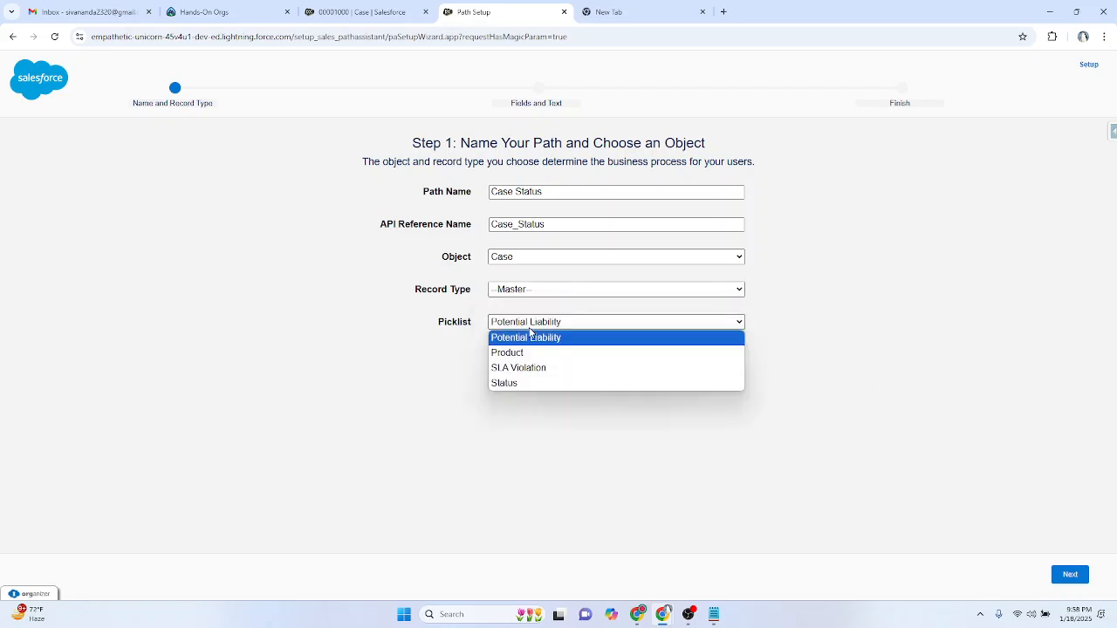
left_click(526, 385)
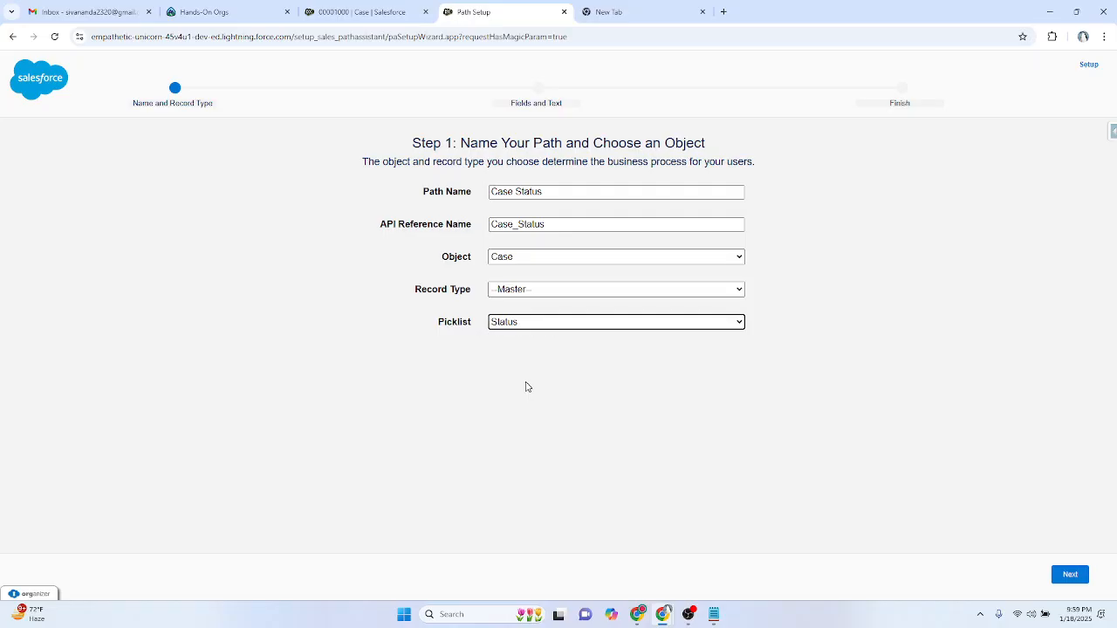
left_click(1070, 575)
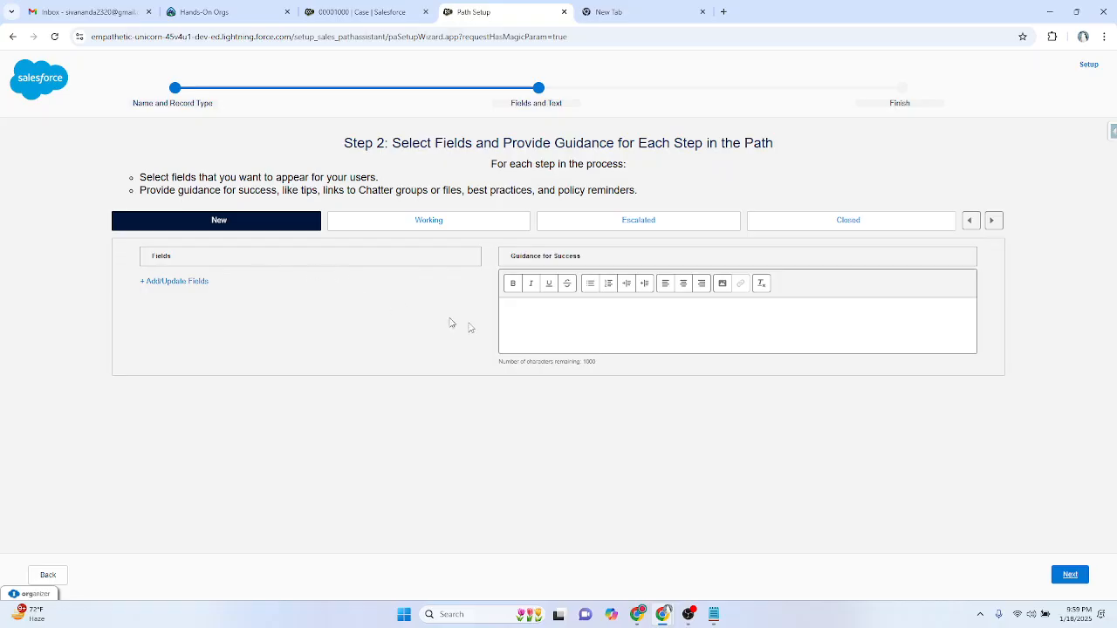
Open the field selection for the path's New stage and add the Account Name and Type fields.
left_click(559, 319)
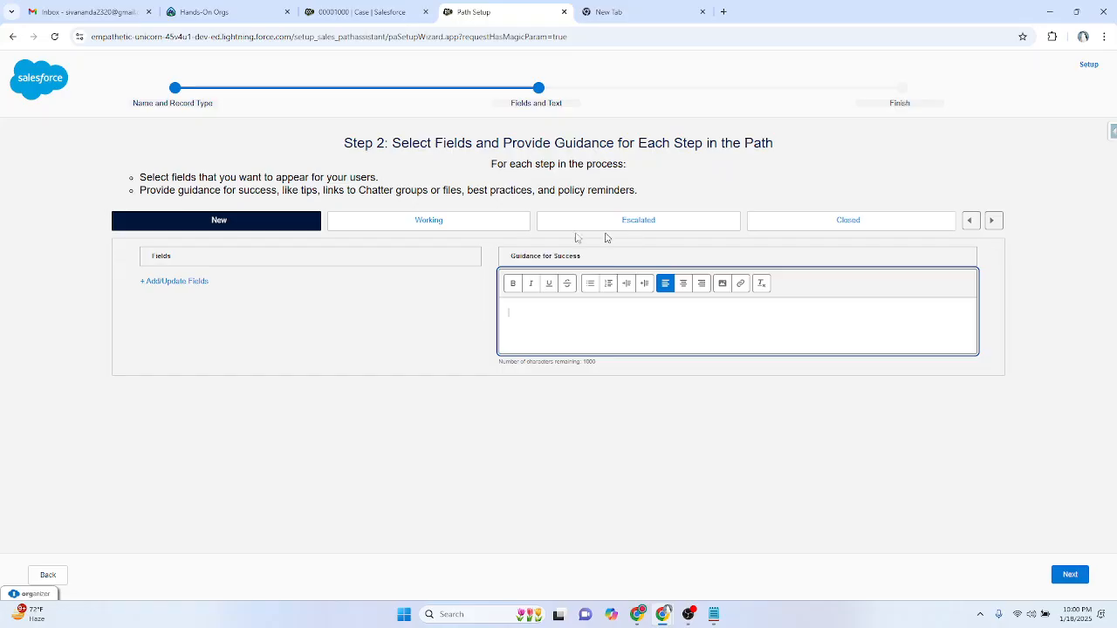
left_click(184, 283)
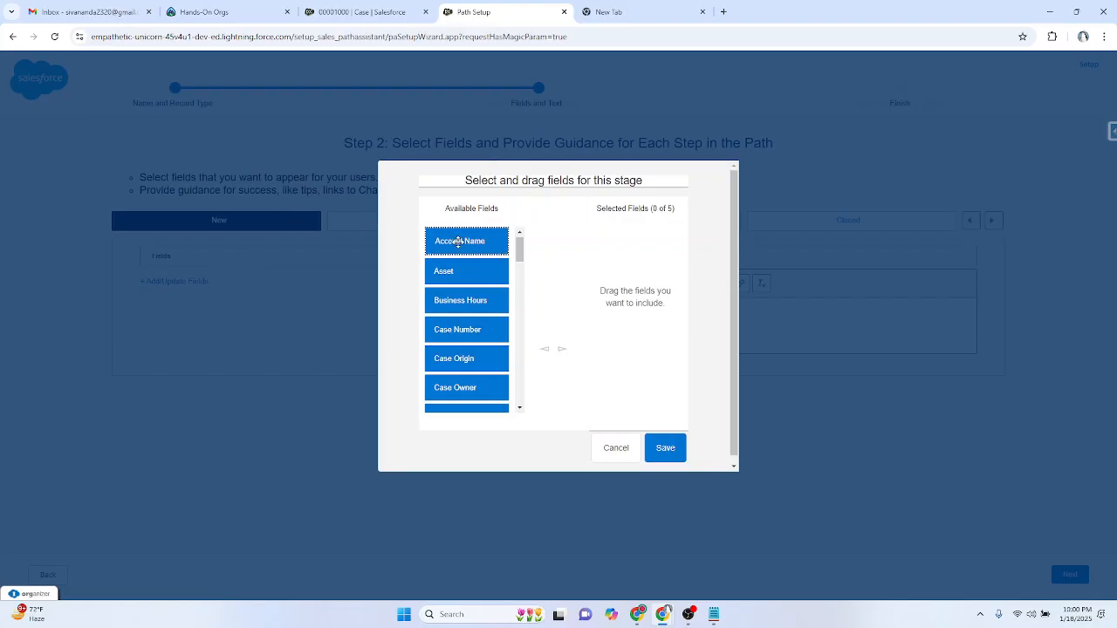
left_click_drag(458, 243, 589, 241)
scroll(487, 245, "down", 3)
scroll(491, 249, "up", 2)
scroll(491, 249, "up", 2)
scroll(490, 249, "down", 5)
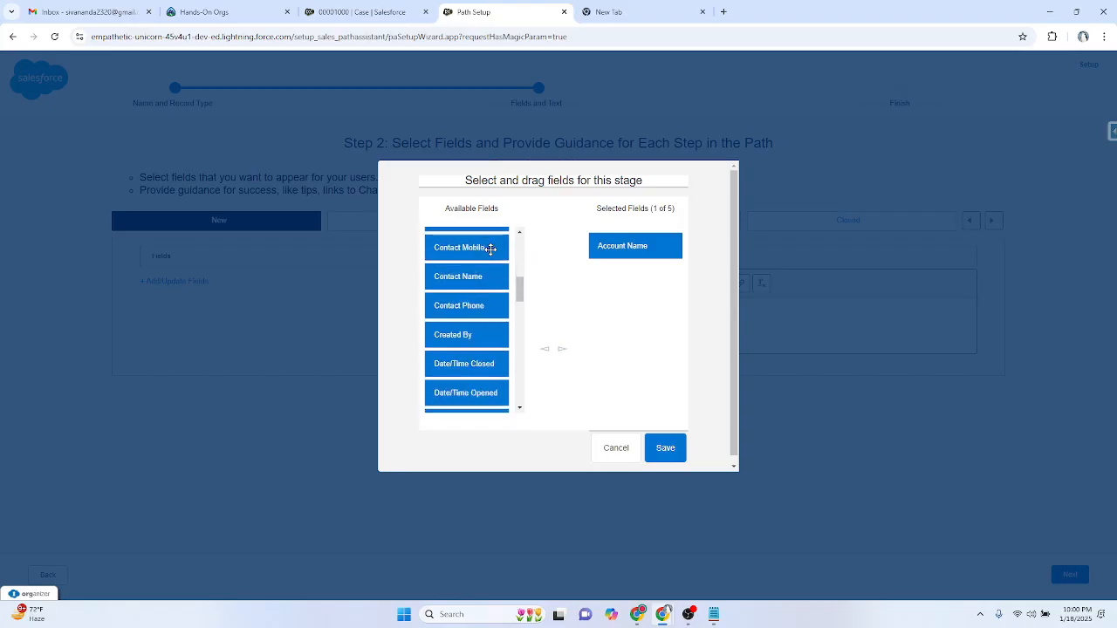
scroll(491, 249, "down", 2)
scroll(491, 250, "down", 3)
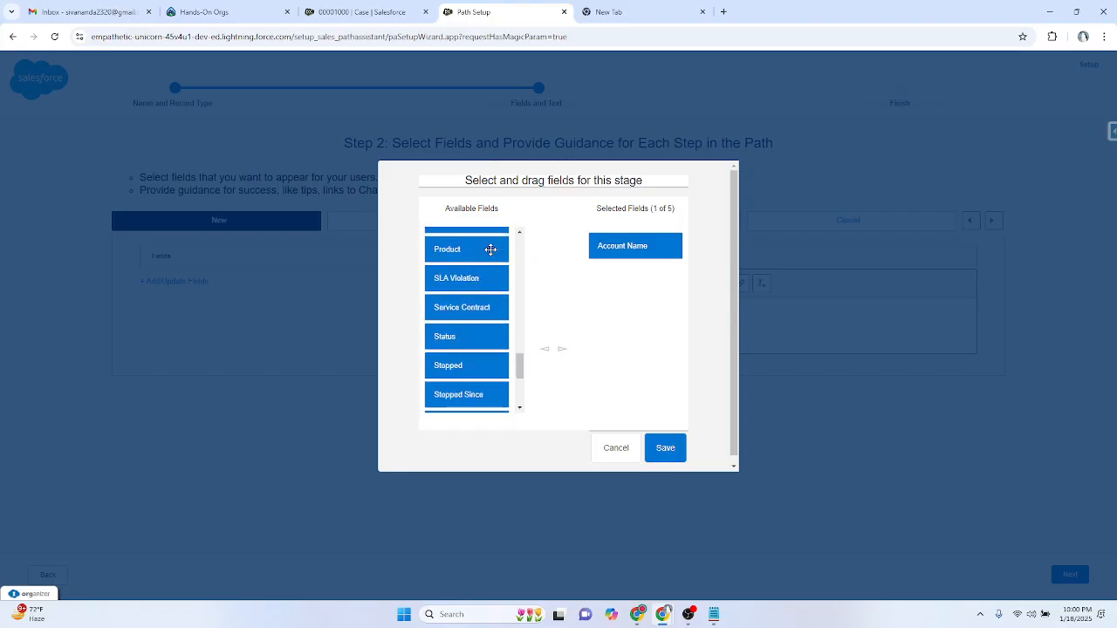
scroll(485, 347, "down", 3)
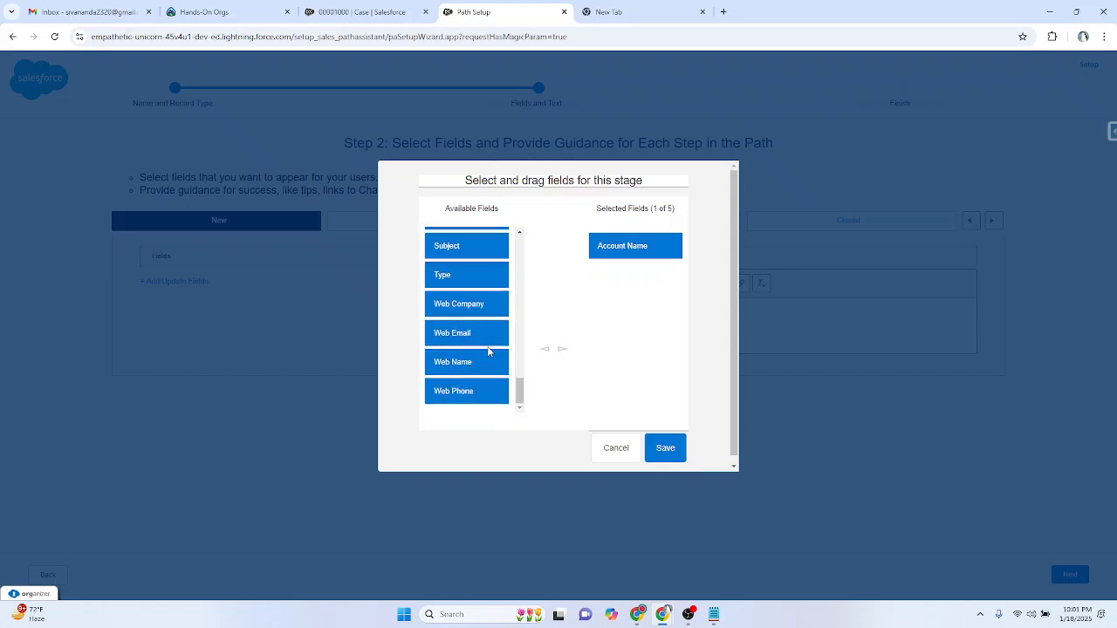
left_click_drag(445, 277, 605, 283)
Add the Internal Comments and Description fields to the New stage and save the field selection.
scroll(450, 292, "up", 5)
scroll(450, 292, "up", 2)
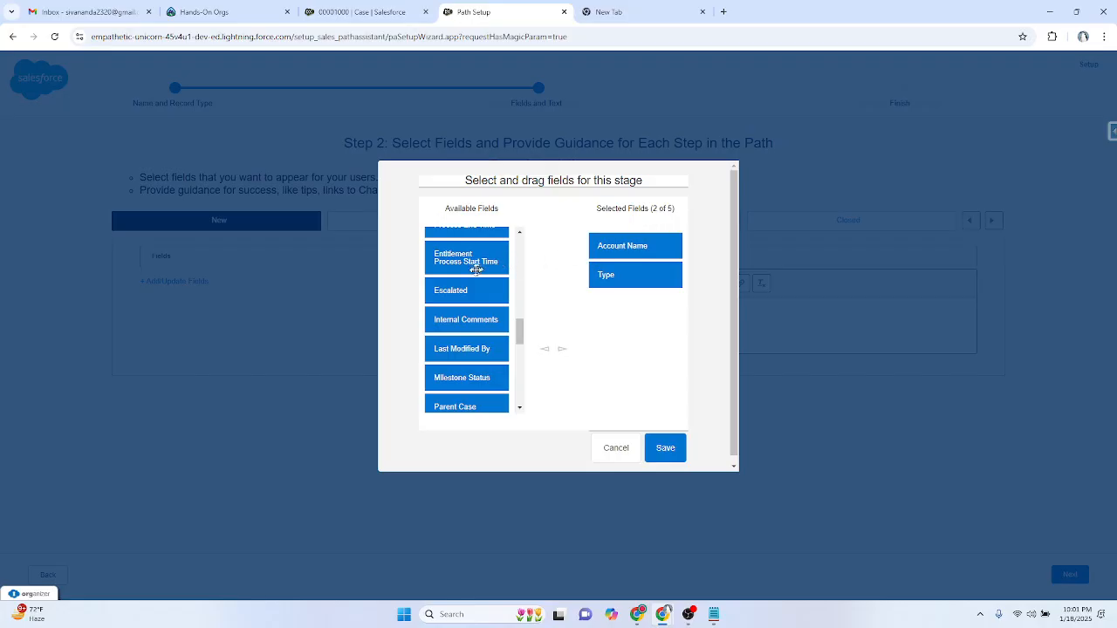
scroll(466, 285, "up", 3)
scroll(466, 285, "down", 3)
left_click_drag(463, 321, 630, 313)
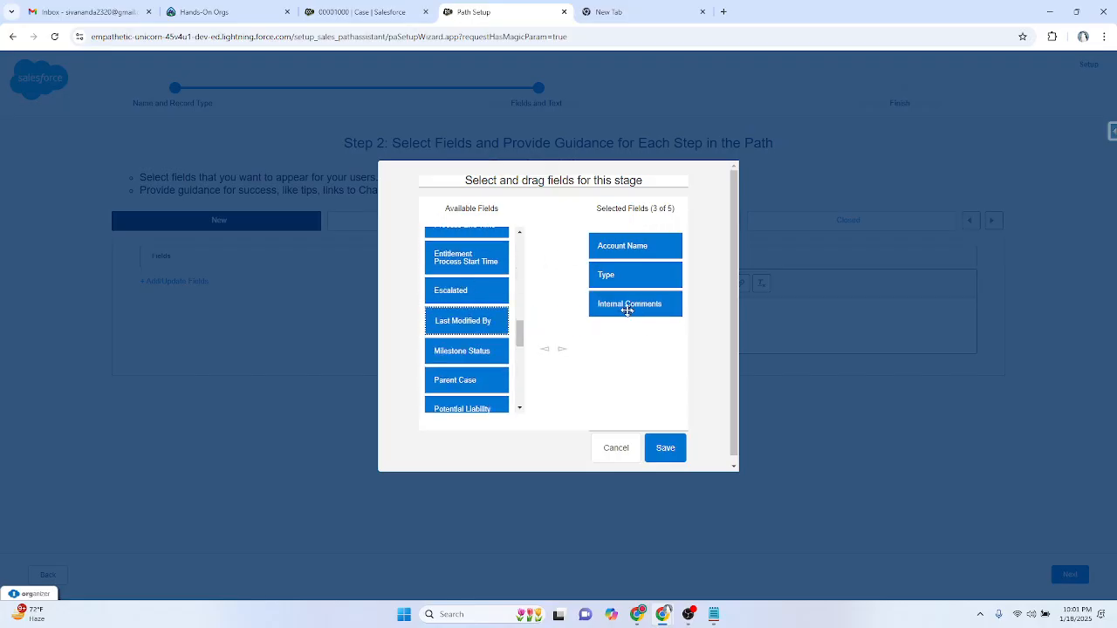
scroll(459, 300, "up", 3)
scroll(459, 300, "up", 4)
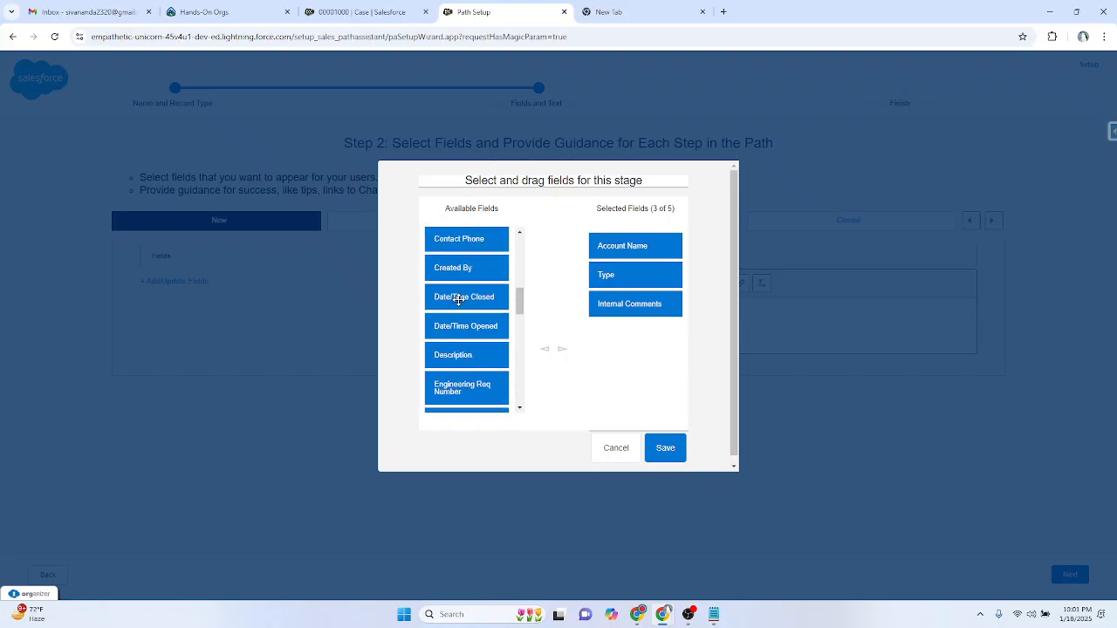
left_click_drag(455, 356, 637, 340)
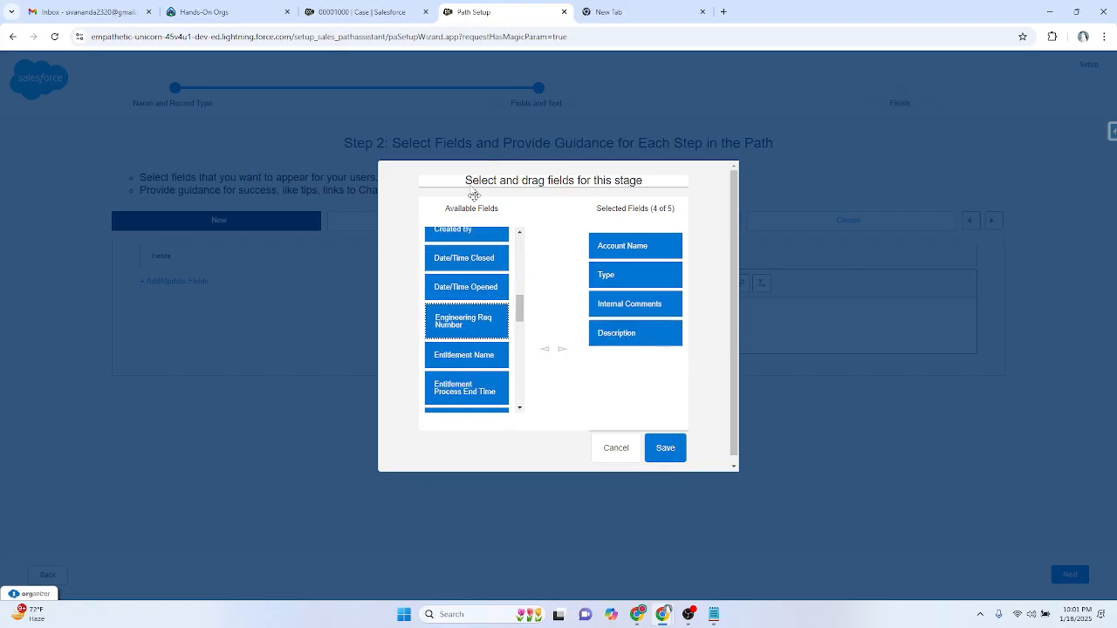
left_click(664, 450)
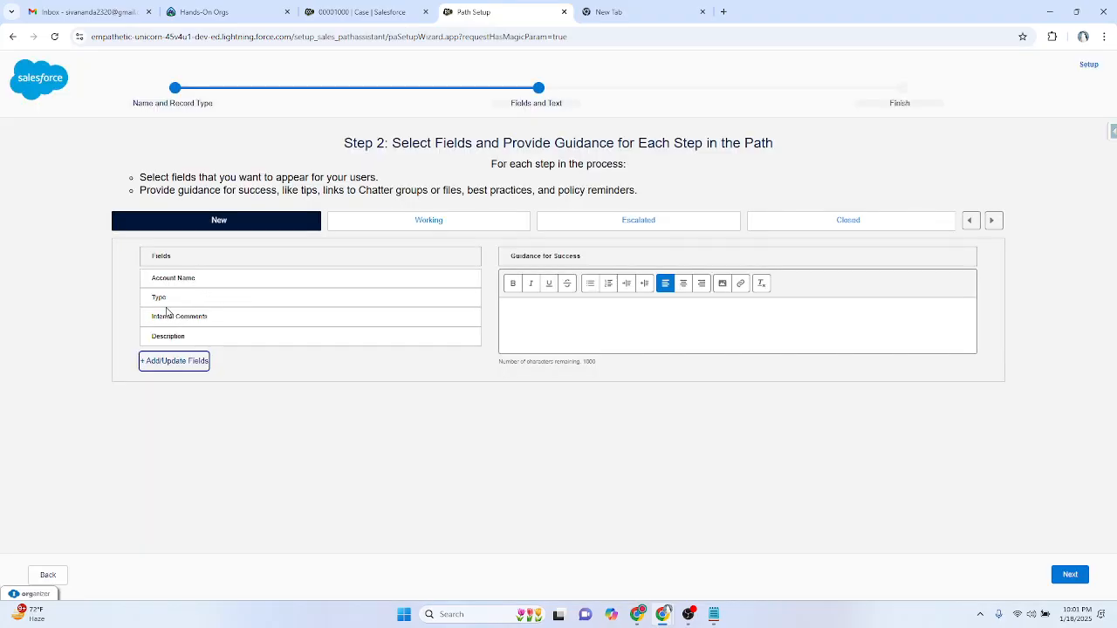
Enter "Please see the existing knowledge(Salesforce Knowledge) article regarding this case" as the first numbered guidance item for the New stage.
left_click(509, 311)
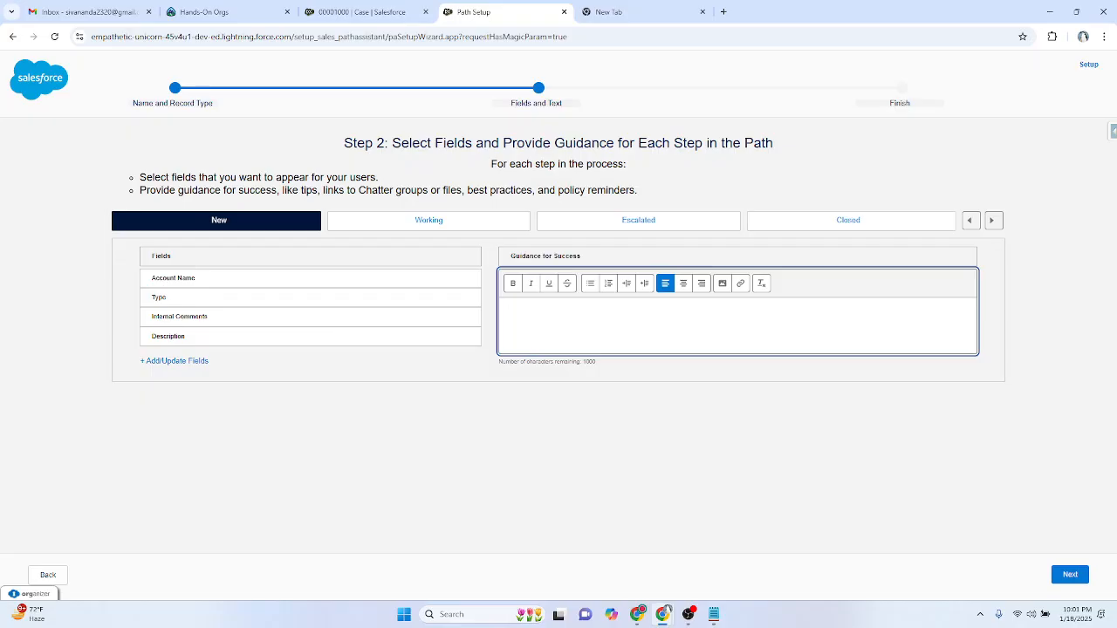
type("1.")
type("ase see the Knowleg")
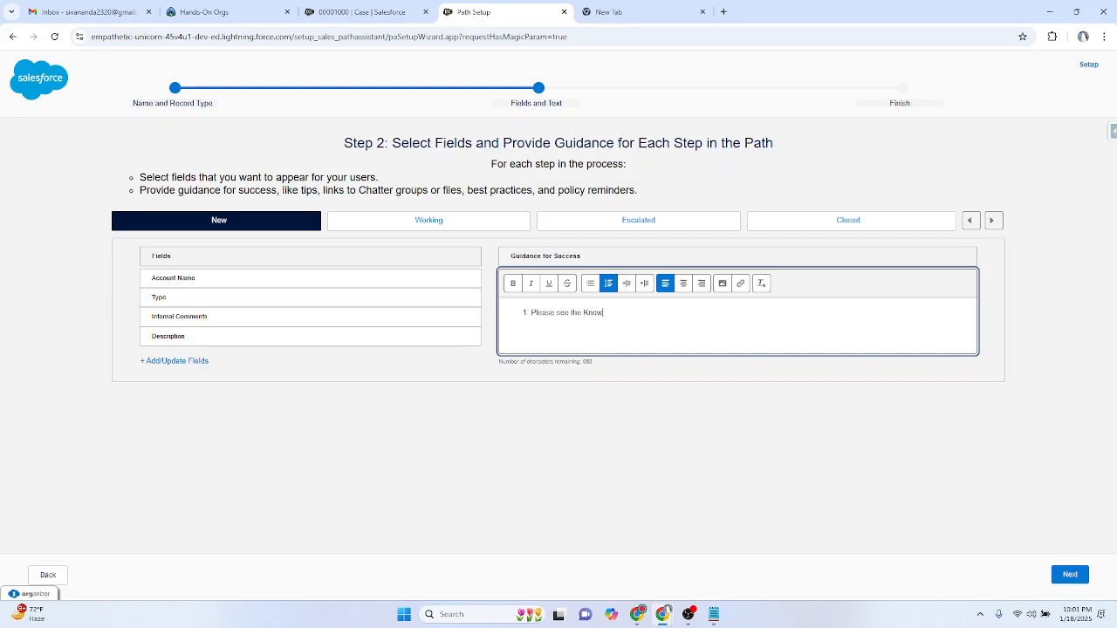
key("BackSpace")
key("BackSpace")
key("BackSpace")
key("BackSpace")
key("BackSpace")
key("BackSpace")
type("existing knowledge(Salesforce Knowlege")
key("BackSpace")
key("BackSpace")
key("BackSpace")
type("edge) article regarding this case ")
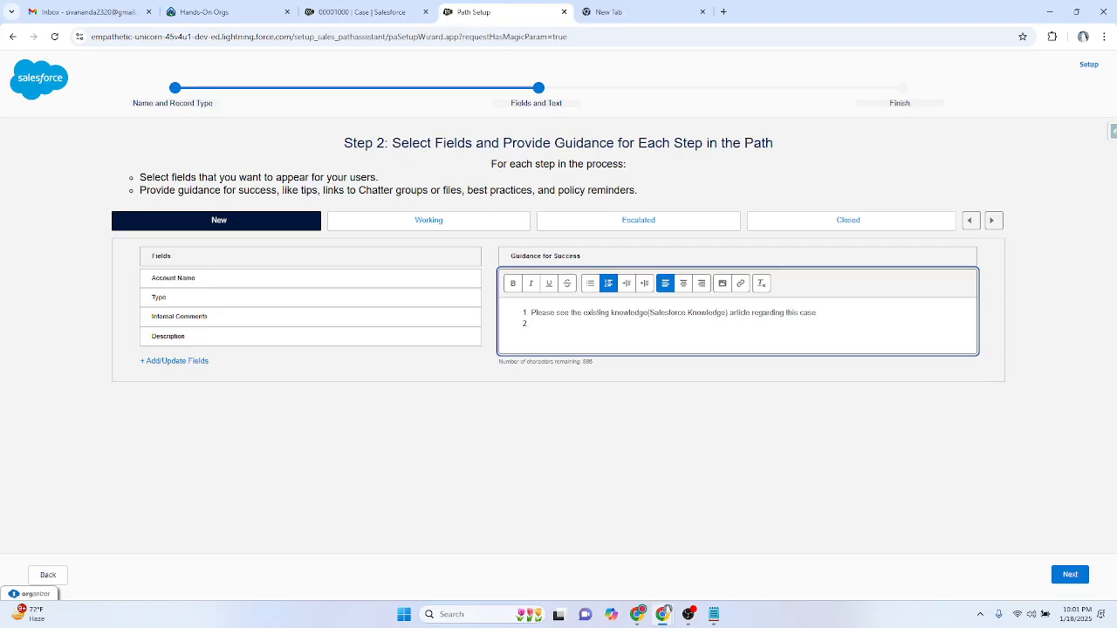
Enter "Please observe the SLA and Priority" as the second numbered guidance item for the New stage.
type("Please observe teh")
key("BackSpace")
key("BackSpace")
type("he SL")
type("A and Priorot")
type("rity")
Add "Please see if there are any active bug in the Jira" as the third guidance item and correct the spelling of Priority.
type("Please see ")
type("if there a")
type("re any ")
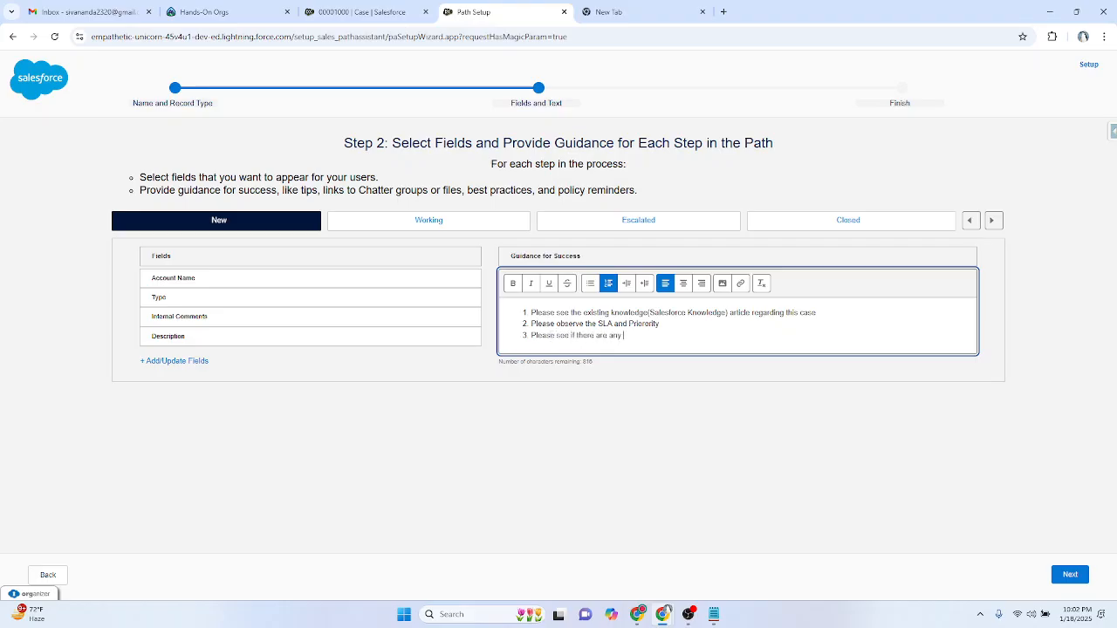
type("active bug in the Jira")
right_click(642, 325)
left_click(676, 80)
left_click_drag(706, 335, 529, 312)
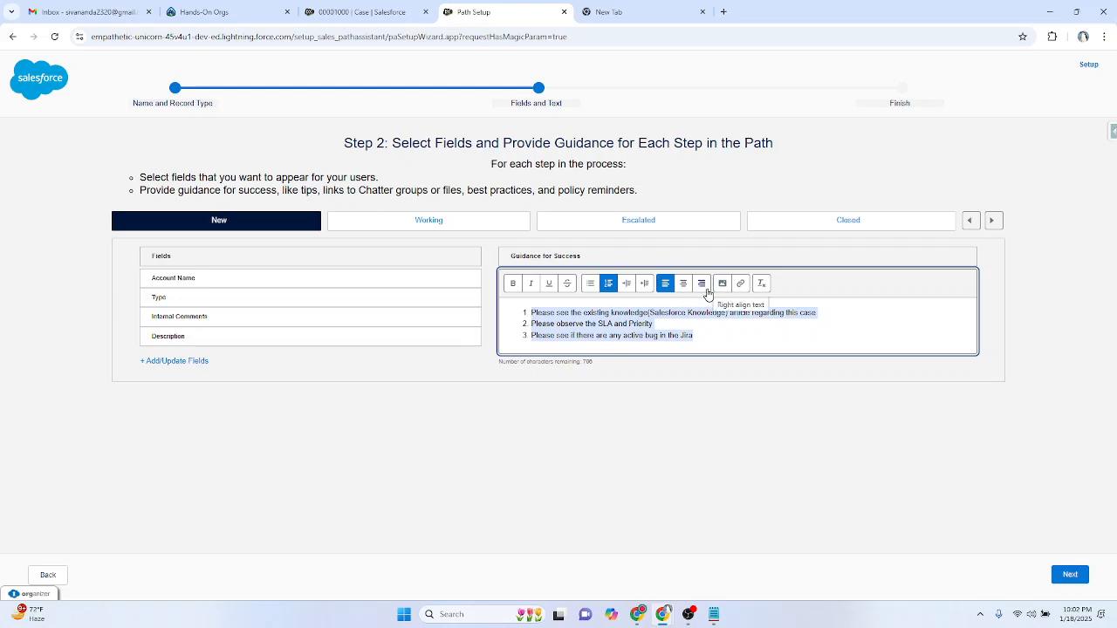
Open the field selection for the path's Working stage and add the Case Origin field.
left_click(1070, 574)
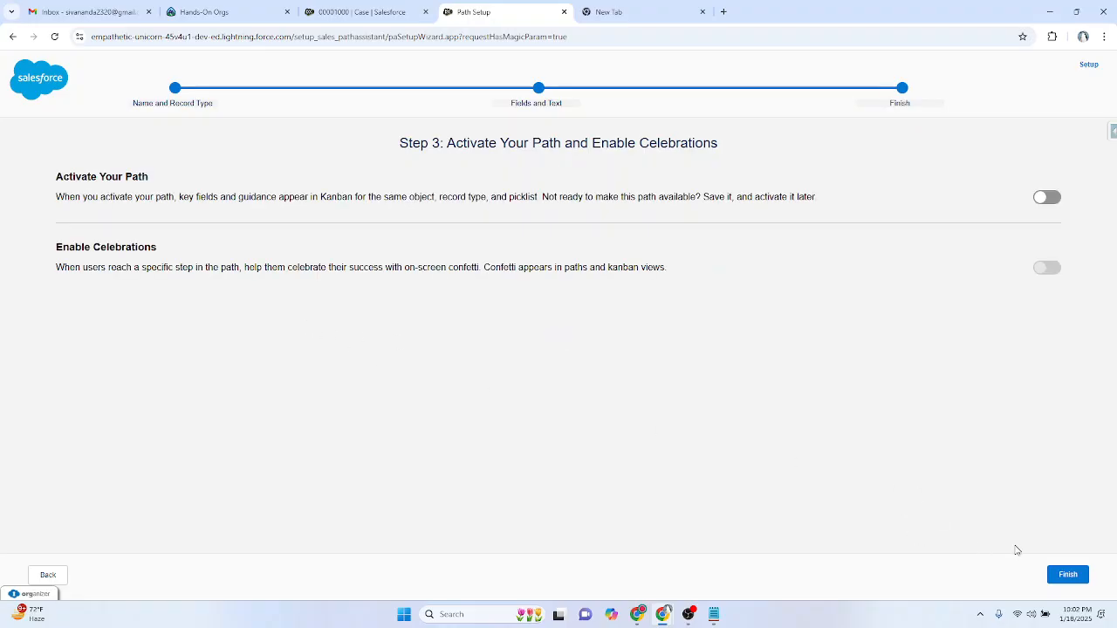
left_click(54, 576)
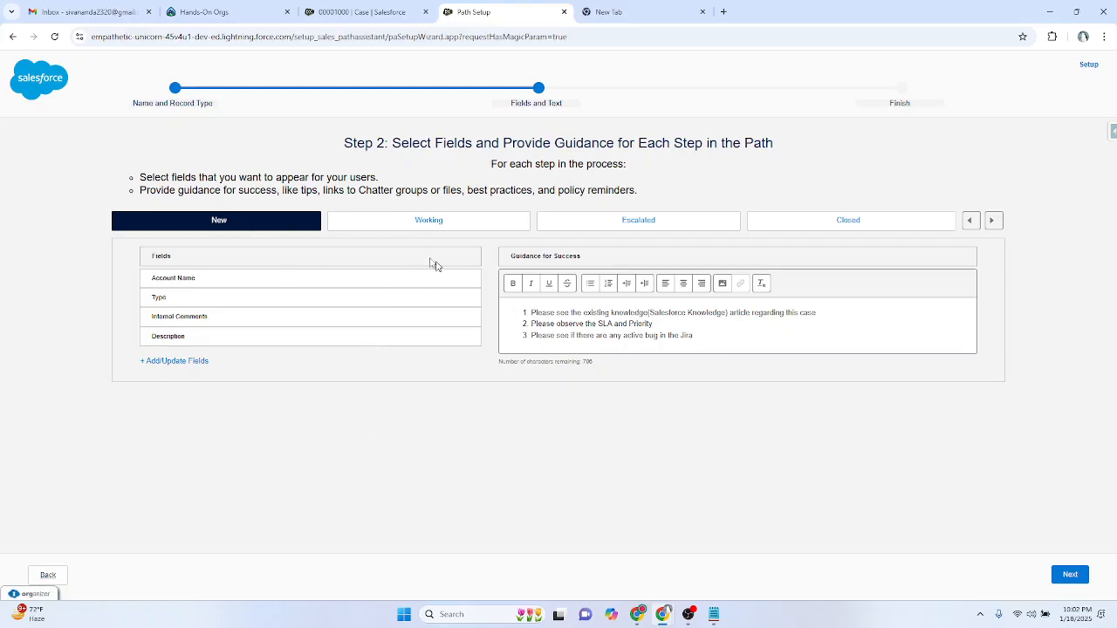
left_click(414, 225)
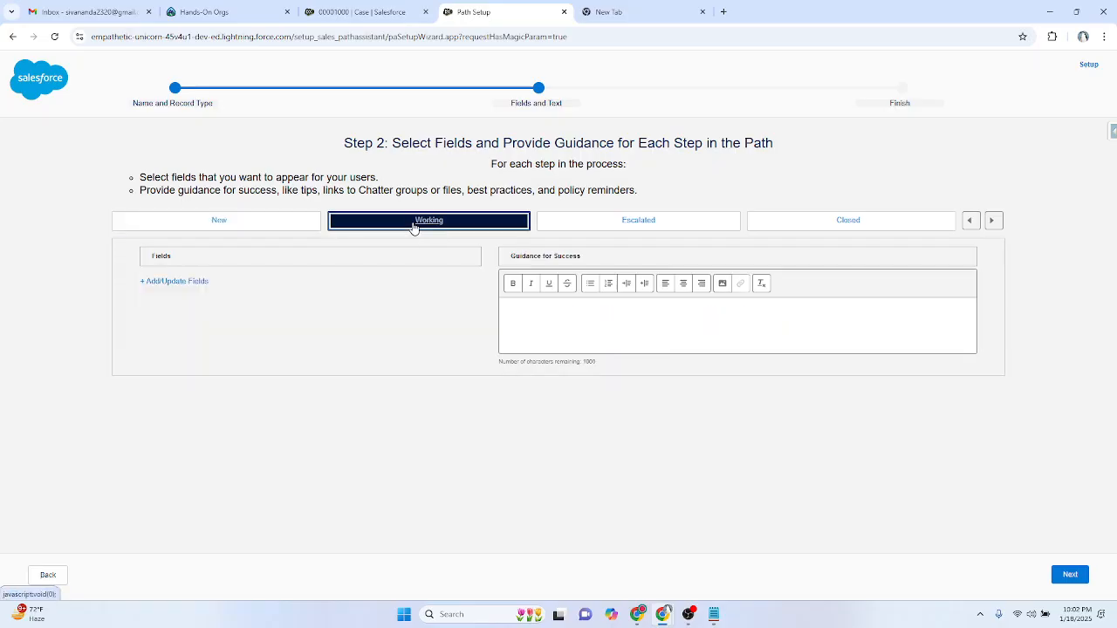
left_click(171, 281)
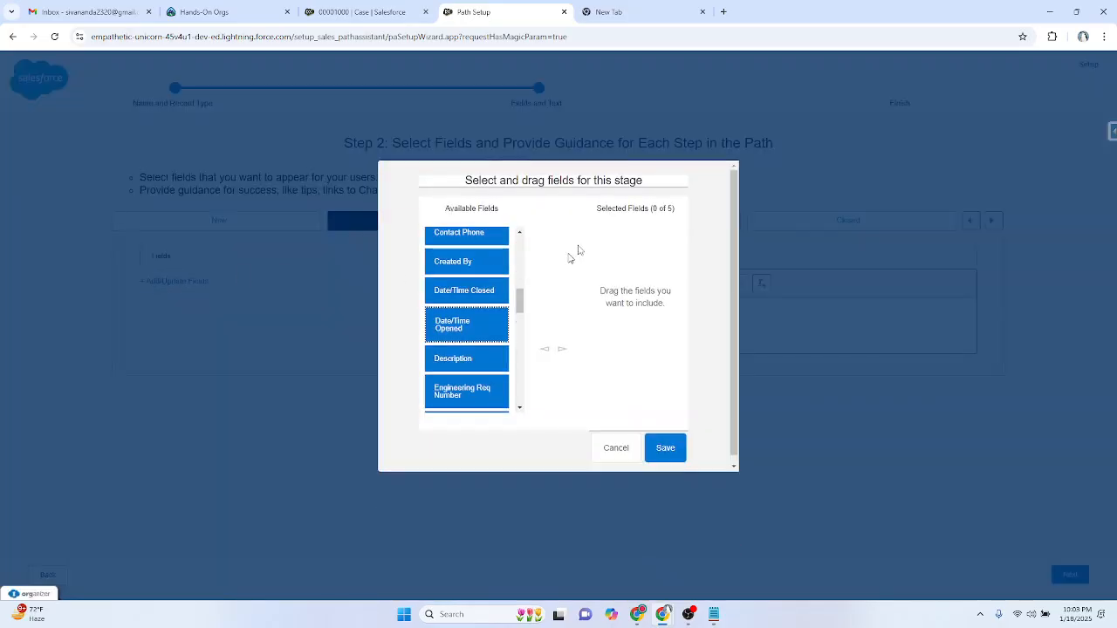
scroll(507, 254, "up", 2)
scroll(507, 254, "up", 3)
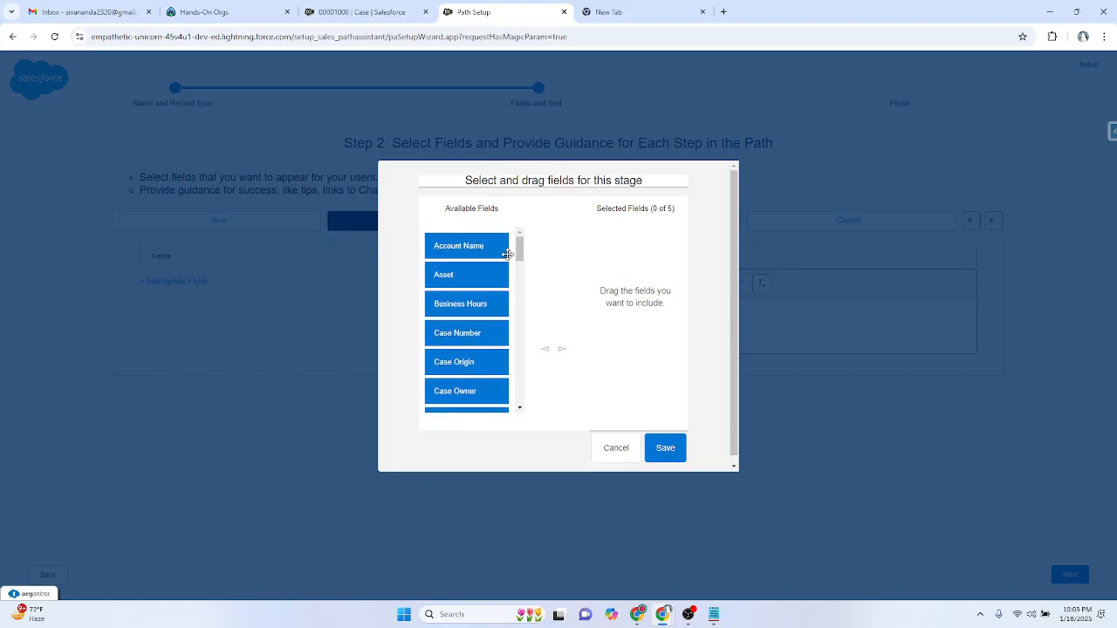
scroll(507, 254, "down", 2)
left_click_drag(463, 306, 580, 276)
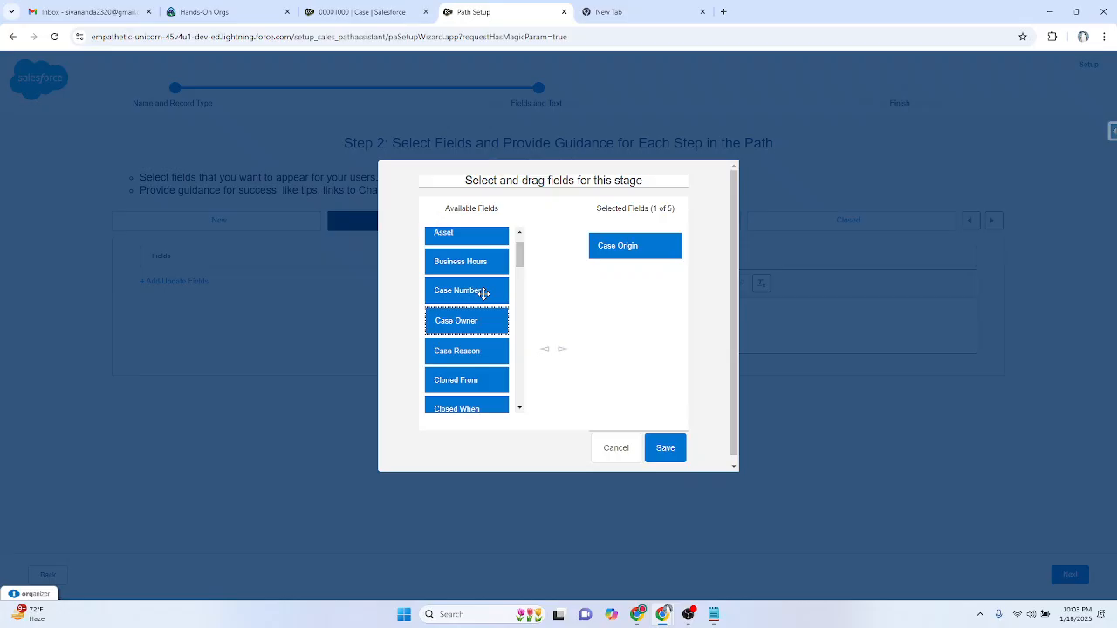
Add the Description field to the Working stage's selected fields.
scroll(483, 293, "down", 2)
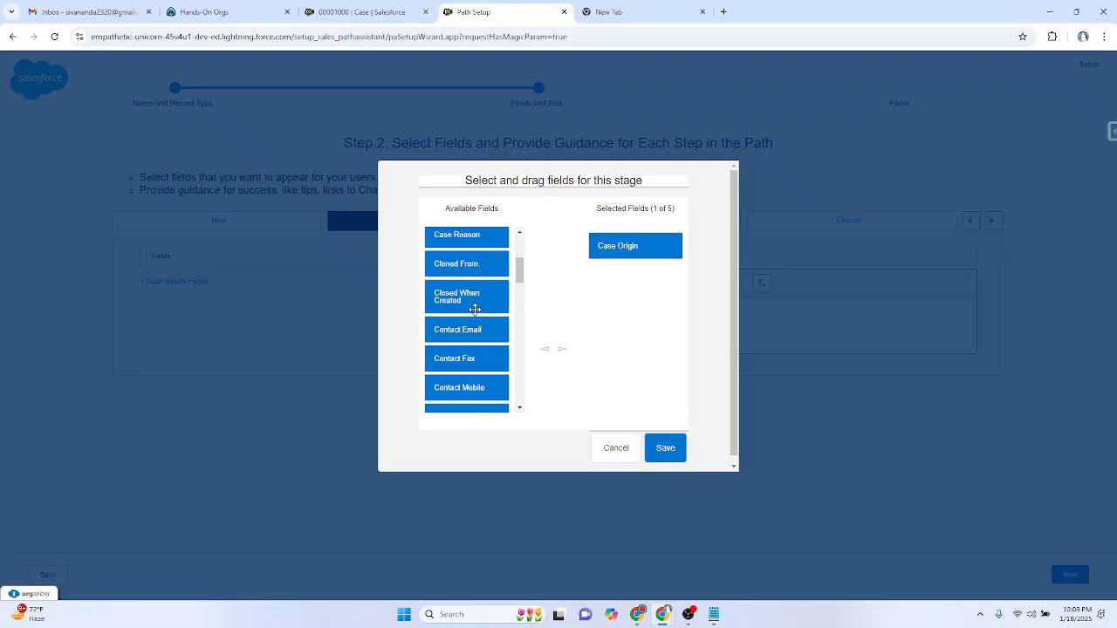
scroll(475, 310, "down", 3)
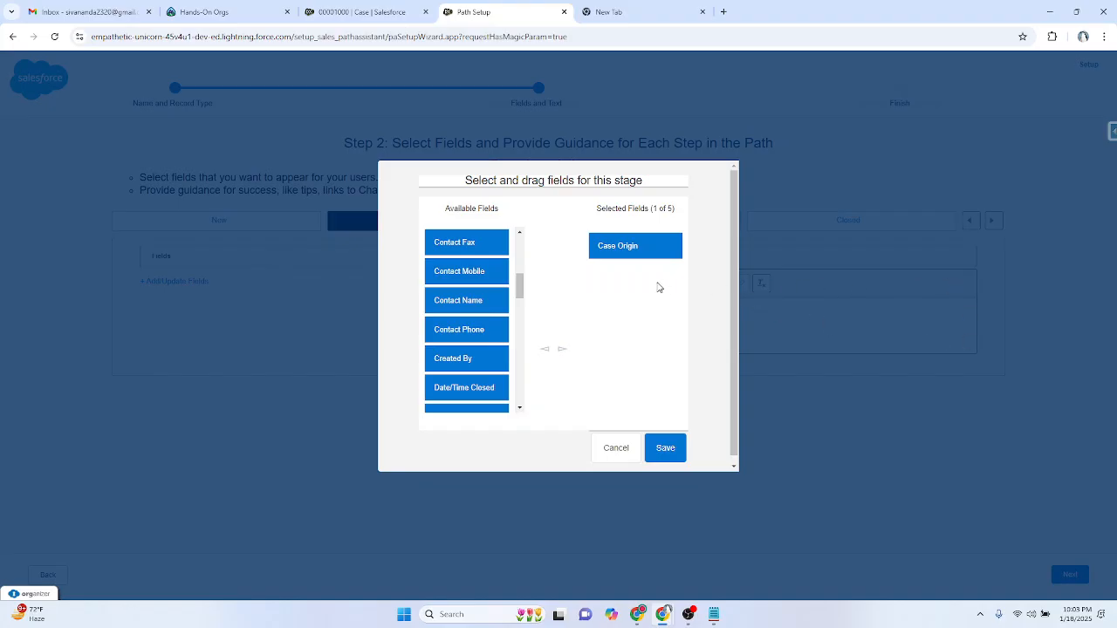
scroll(485, 328, "down", 3)
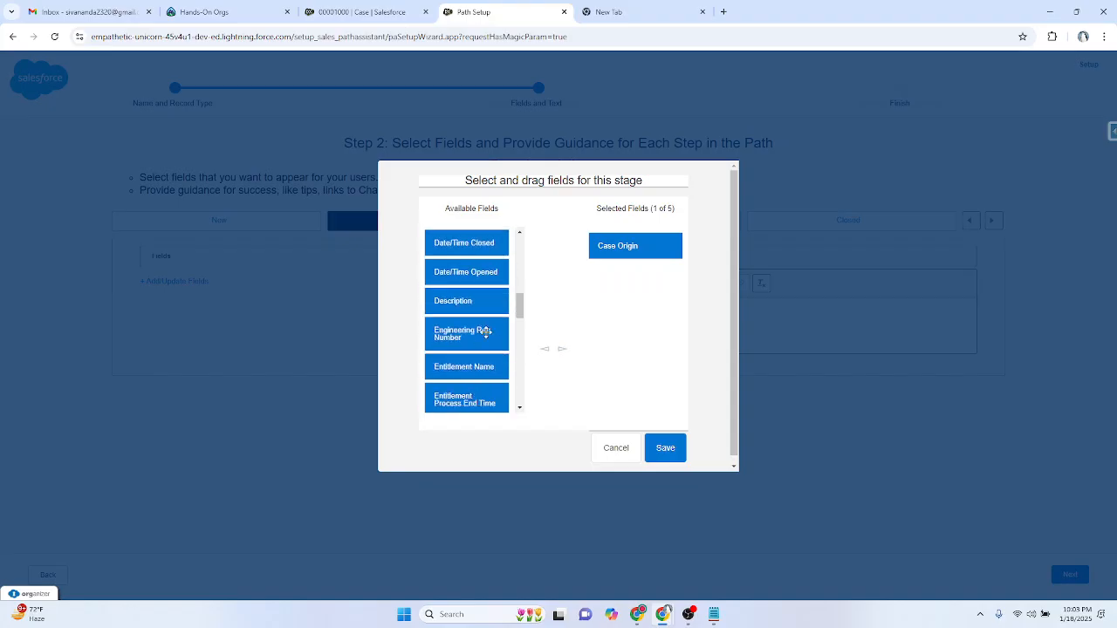
left_click_drag(468, 274, 631, 283)
scroll(455, 321, "down", 2)
scroll(456, 312, "up", 1)
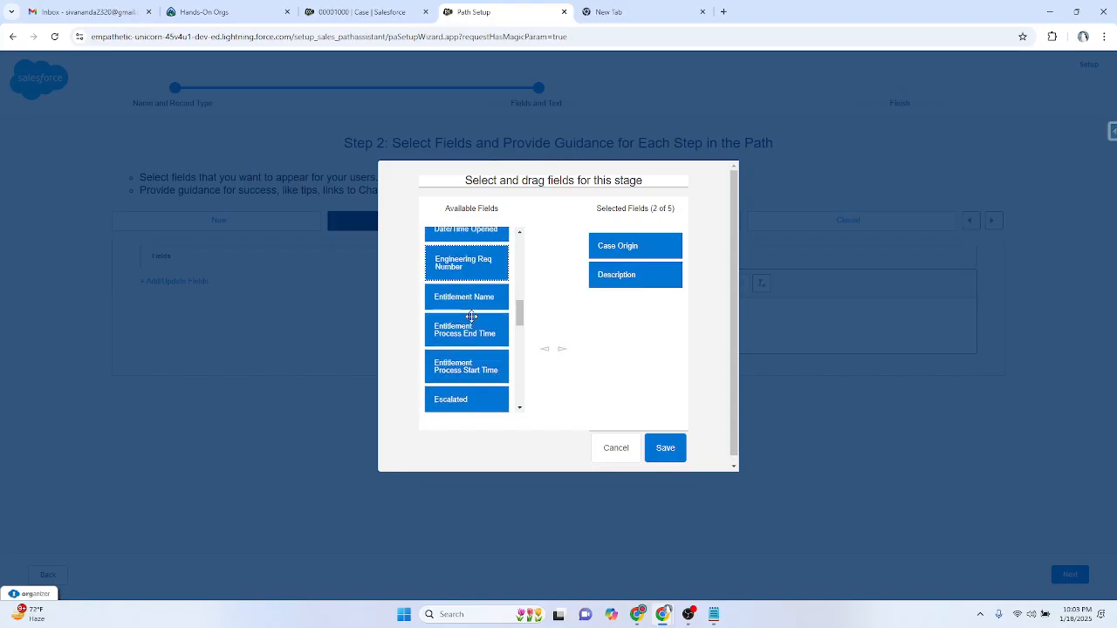
Add the Entitlement Name and Priority fields to the Working stage and save the field selection.
left_click_drag(473, 306, 632, 305)
scroll(476, 315, "down", 4)
scroll(470, 315, "up", 2)
scroll(467, 312, "down", 4)
left_click_drag(462, 373, 643, 337)
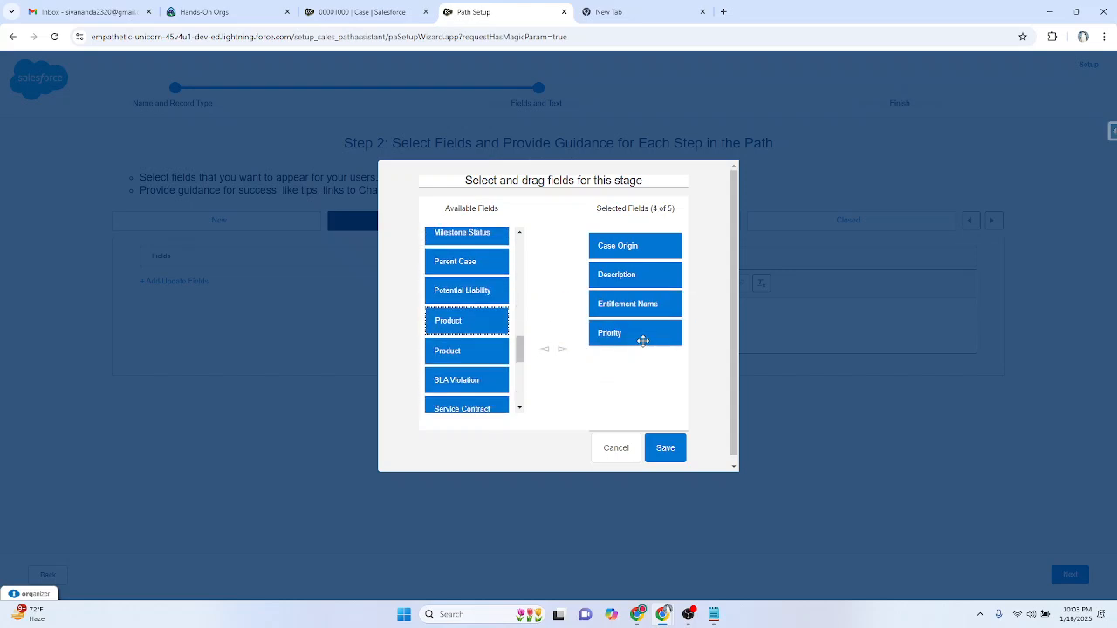
left_click(670, 450)
Start a bulleted list in the Working stage's guidance with "Before working on this, please read all related documentation".
left_click(549, 340)
type("t")
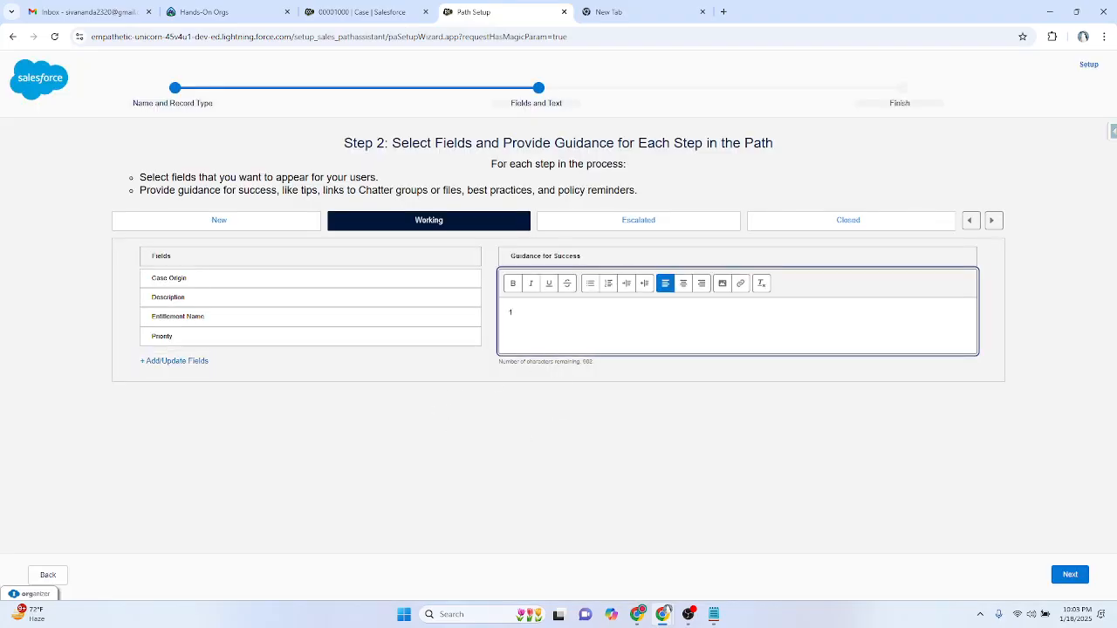
key("BackSpace")
left_click(590, 285)
left_click(590, 284)
left_click(590, 288)
type("Before working on this, please read all related documentation ")
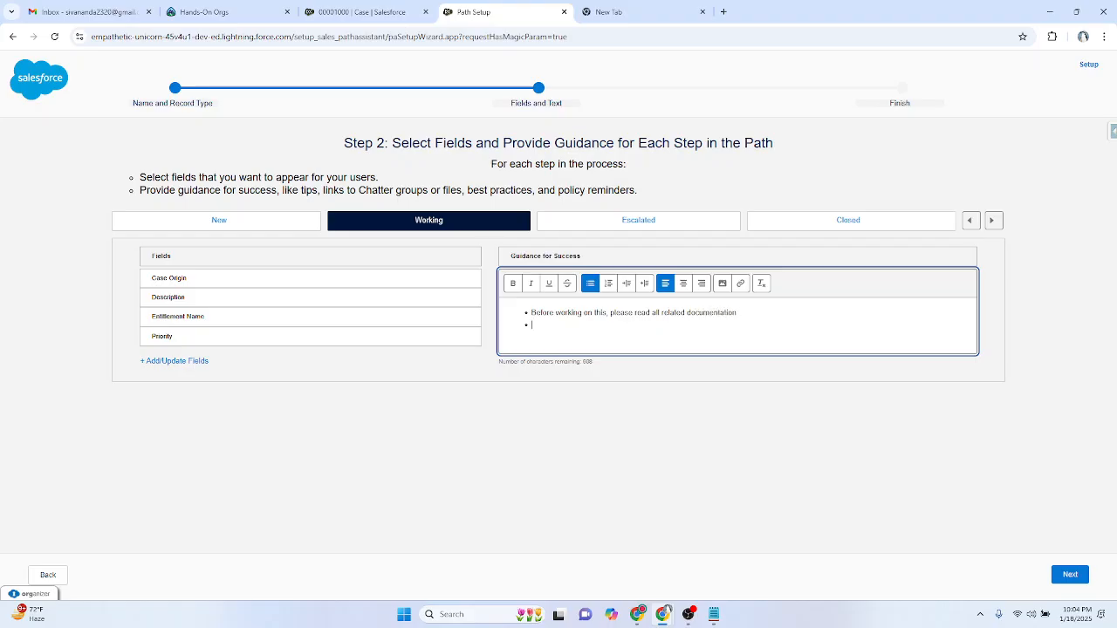
Add guidance bullets "Try to replicate the issue in lower sandboxes" and "If you are not clear on the requirement, connect with case requestor".
type("Try to replicate the i")
type("ssue in lower sandboxes If y")
type("ou are not clea")
type("r on the require")
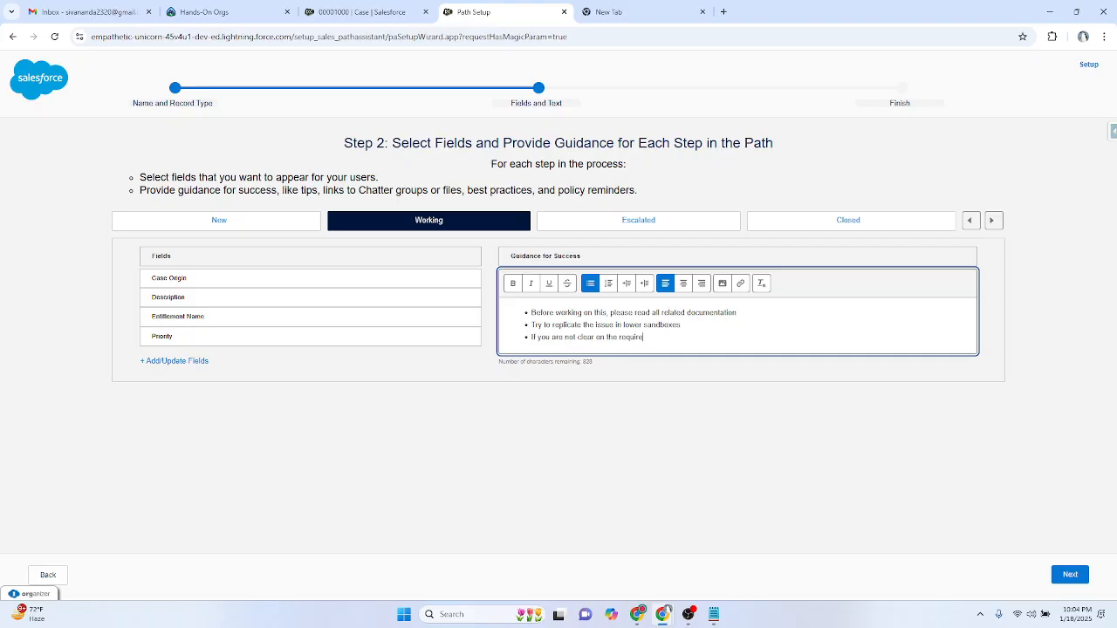
type("ment, connect with case requestor")
left_click_drag(758, 338, 531, 313)
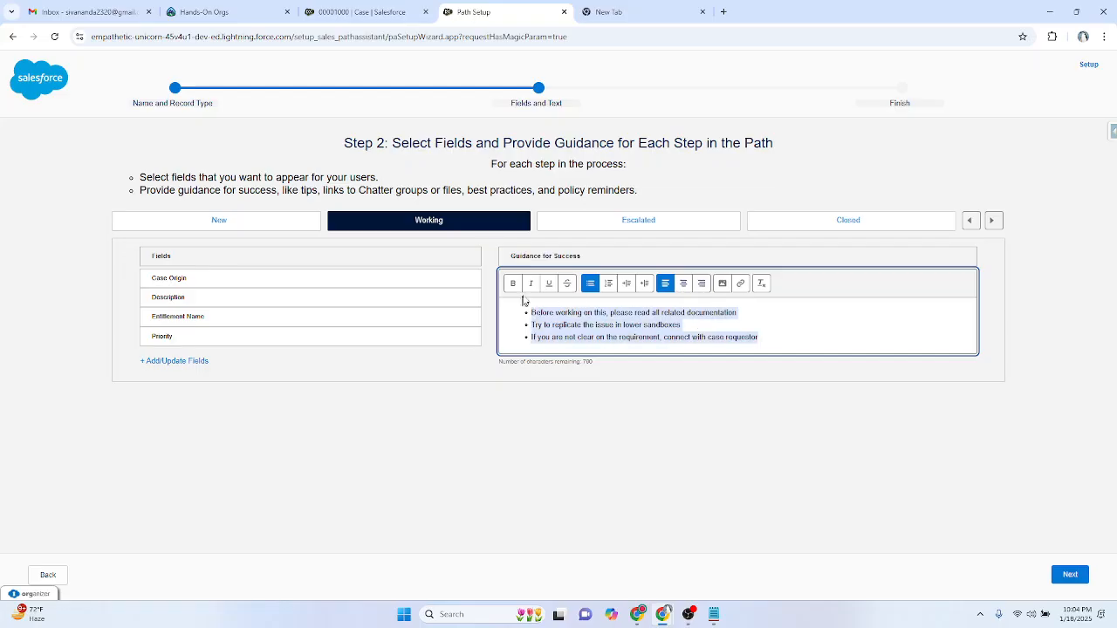
left_click(793, 338)
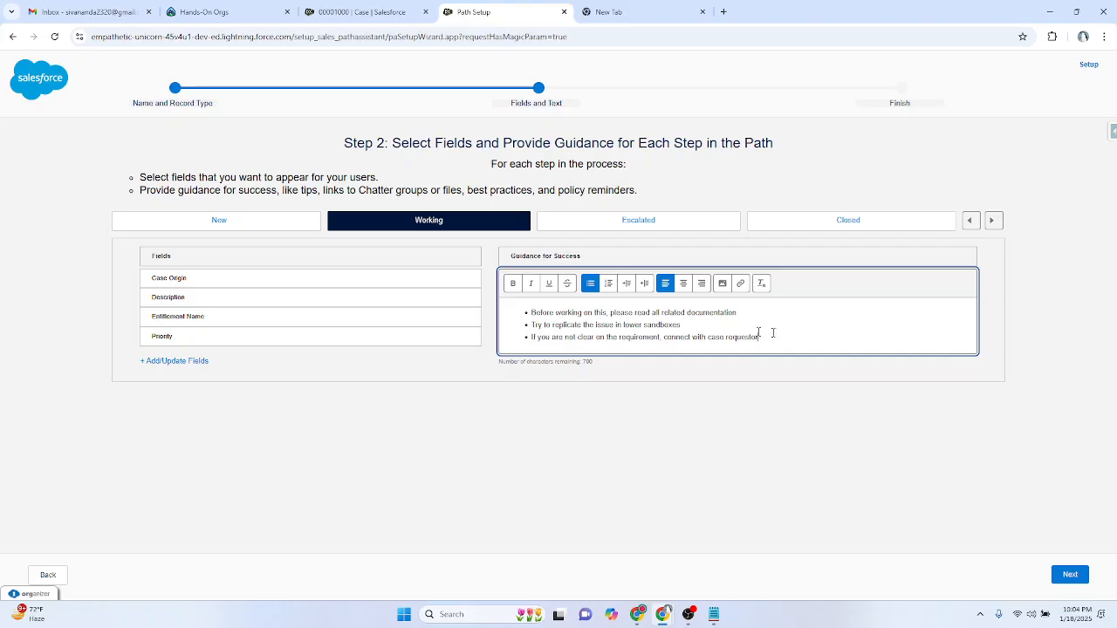
left_click_drag(661, 312, 736, 313)
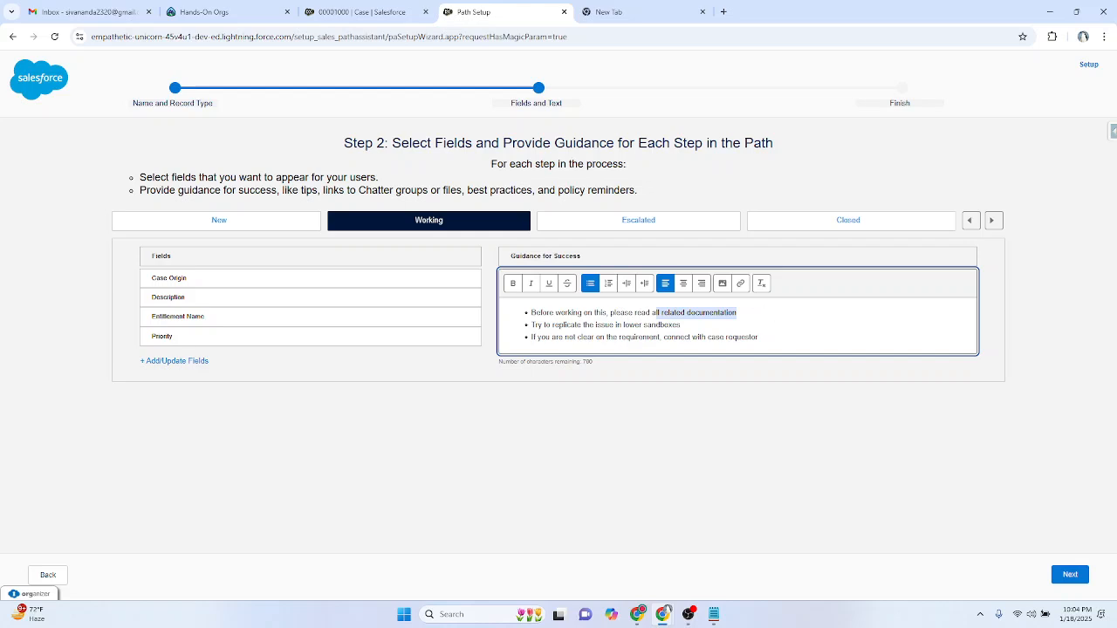
left_click_drag(758, 337, 527, 321)
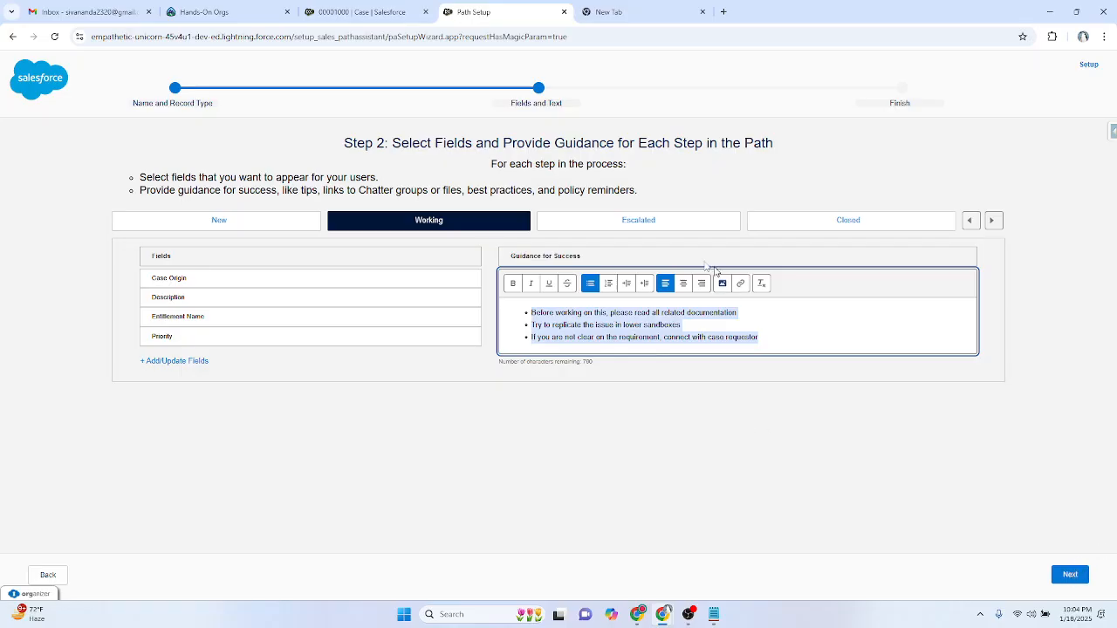
Open the field selection for the path's Escalated stage and add the Priority and Escalated fields.
left_click(646, 228)
left_click(159, 283)
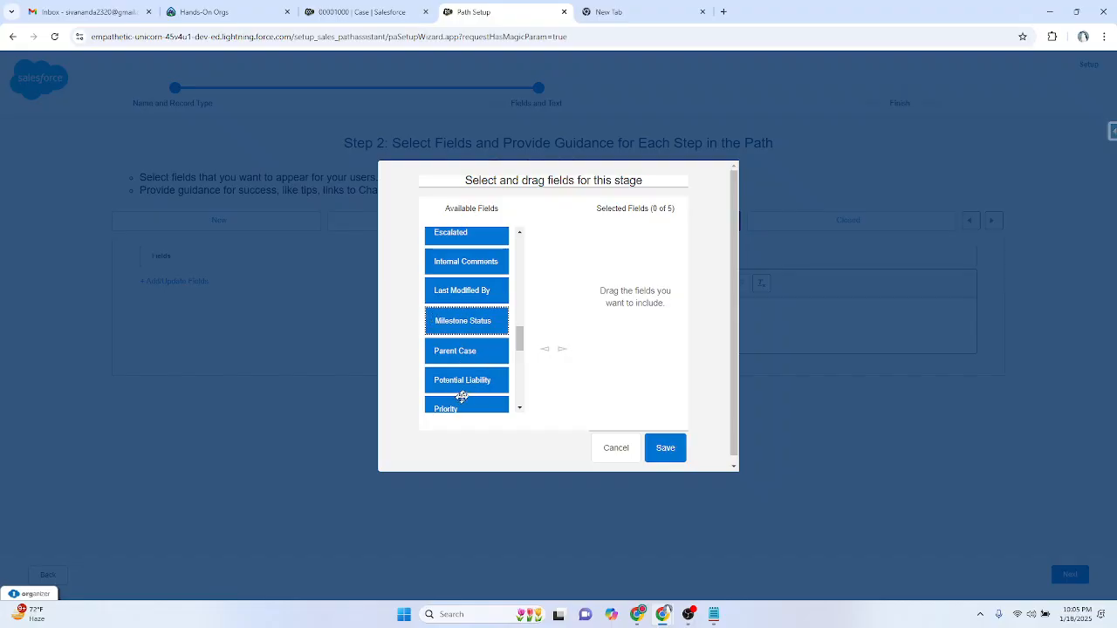
left_click_drag(452, 404, 616, 276)
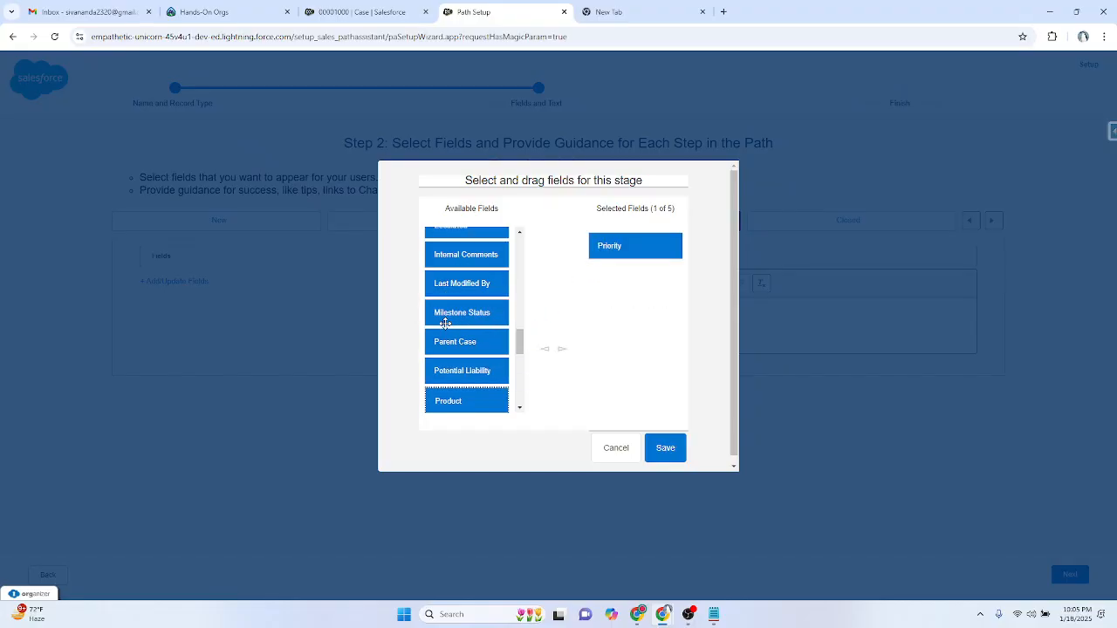
scroll(448, 285, "up", 1)
left_click_drag(447, 284, 616, 277)
Add the Contact Phone and SLA Violation fields to the Escalated stage and save the field selection.
scroll(470, 300, "up", 3)
scroll(470, 300, "up", 2)
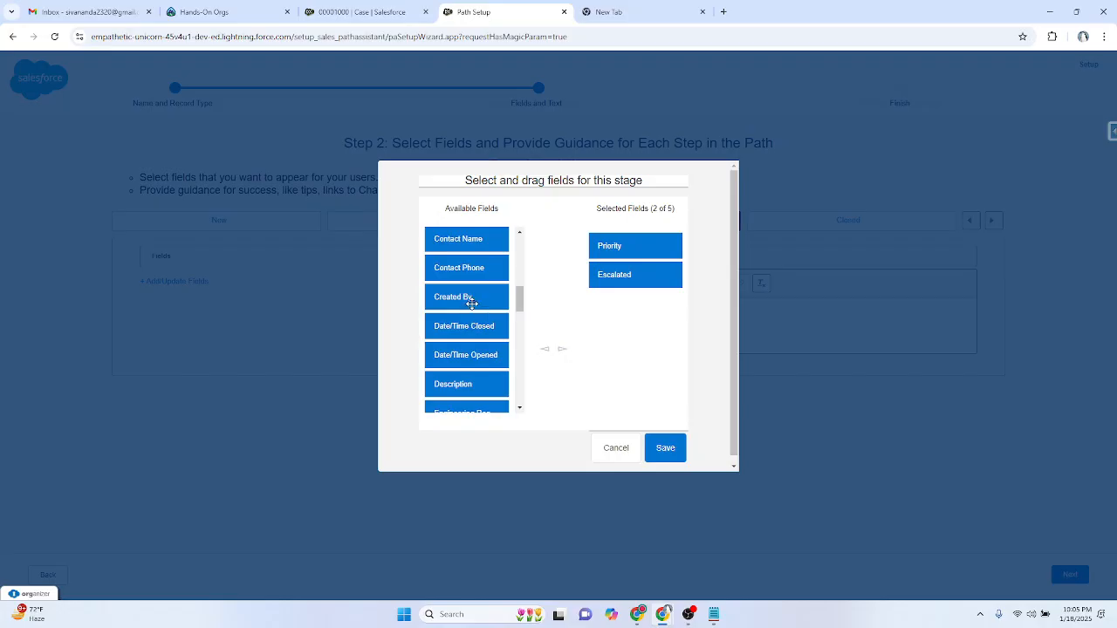
scroll(461, 298, "up", 2)
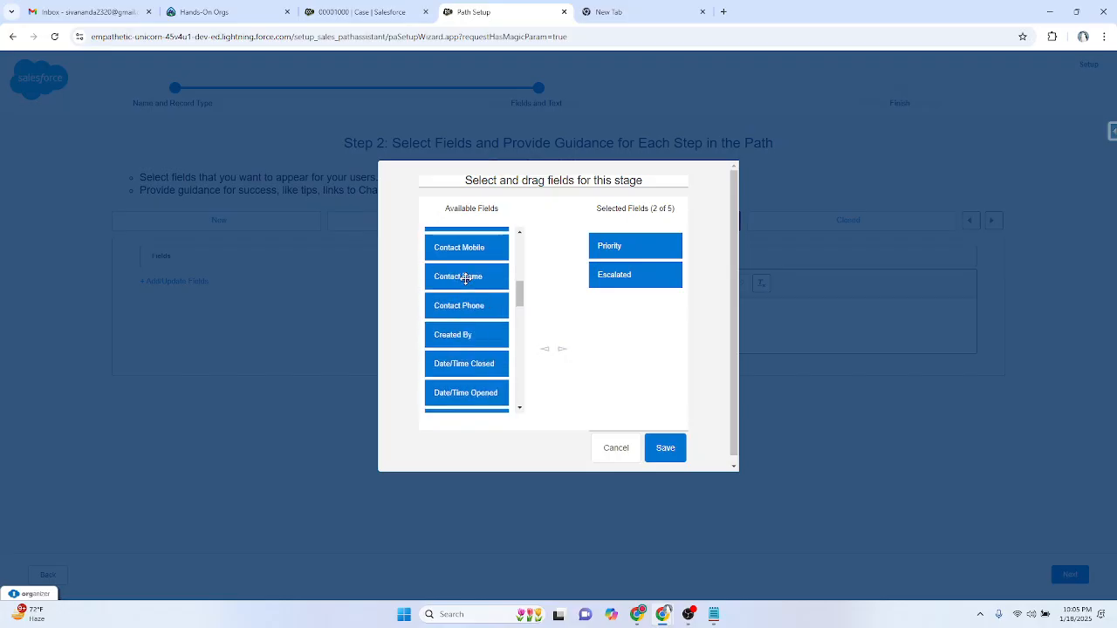
left_click_drag(460, 326, 620, 314)
scroll(489, 317, "down", 5)
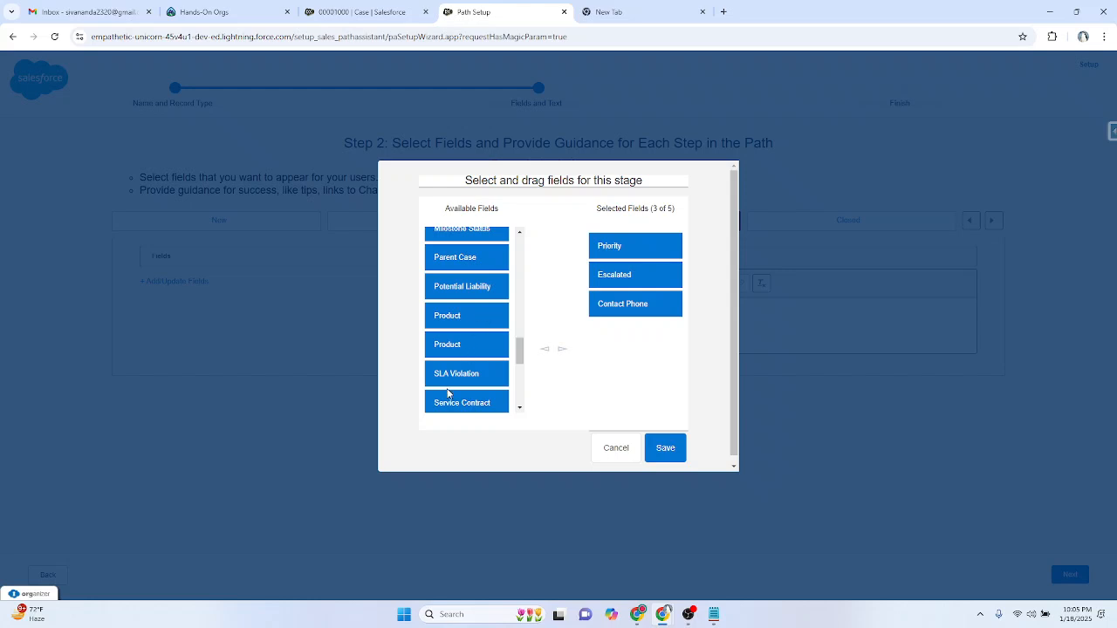
left_click_drag(445, 376, 633, 356)
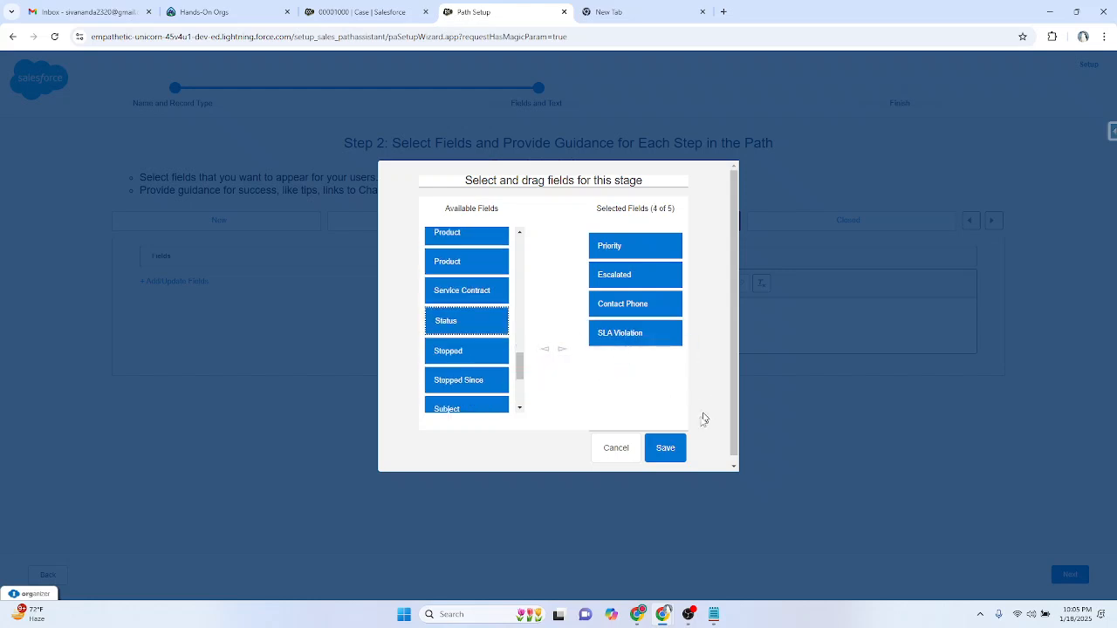
left_click(666, 443)
Enter the Escalated guidance bullets "Please ensure that you have necessary info to escalated" and "who is the poc", correcting the spelling of "escalated".
left_click(518, 340)
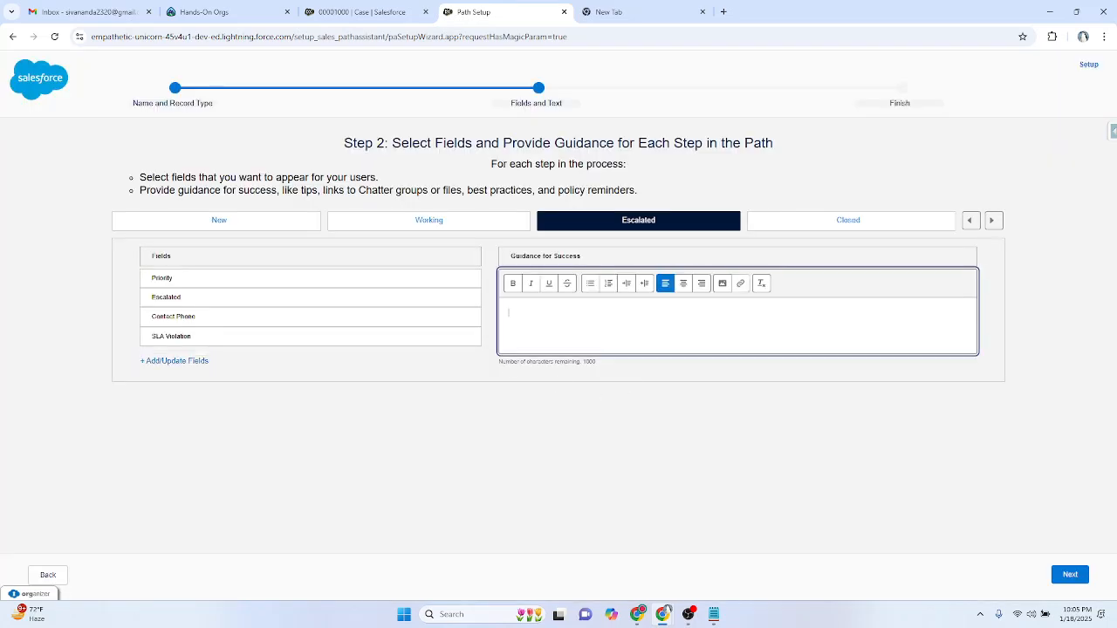
type("1")
left_click(591, 285)
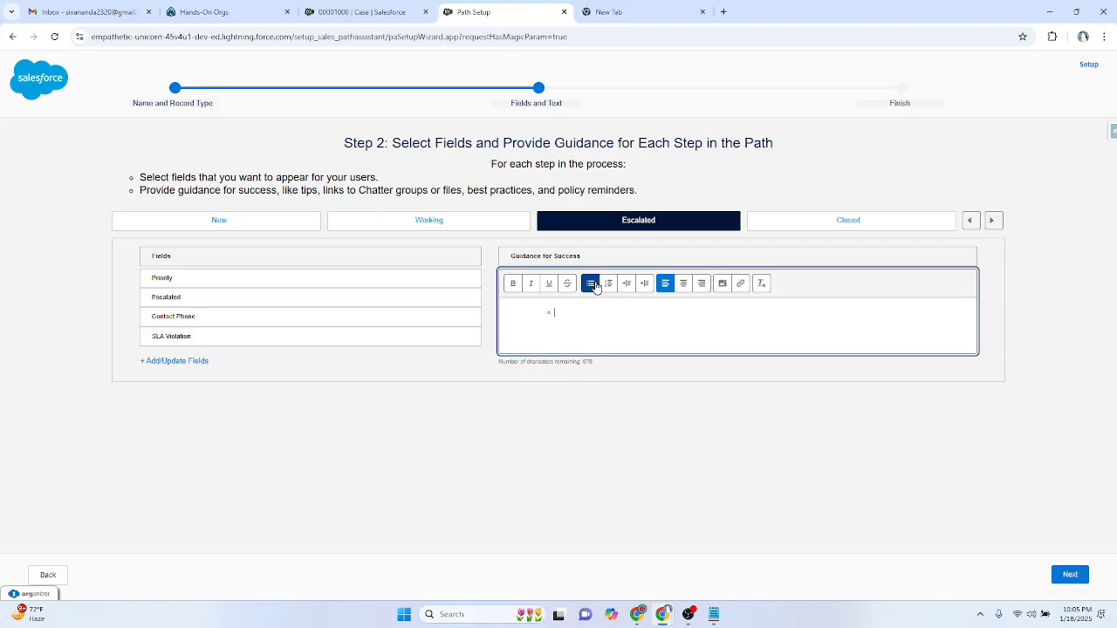
left_click(644, 285)
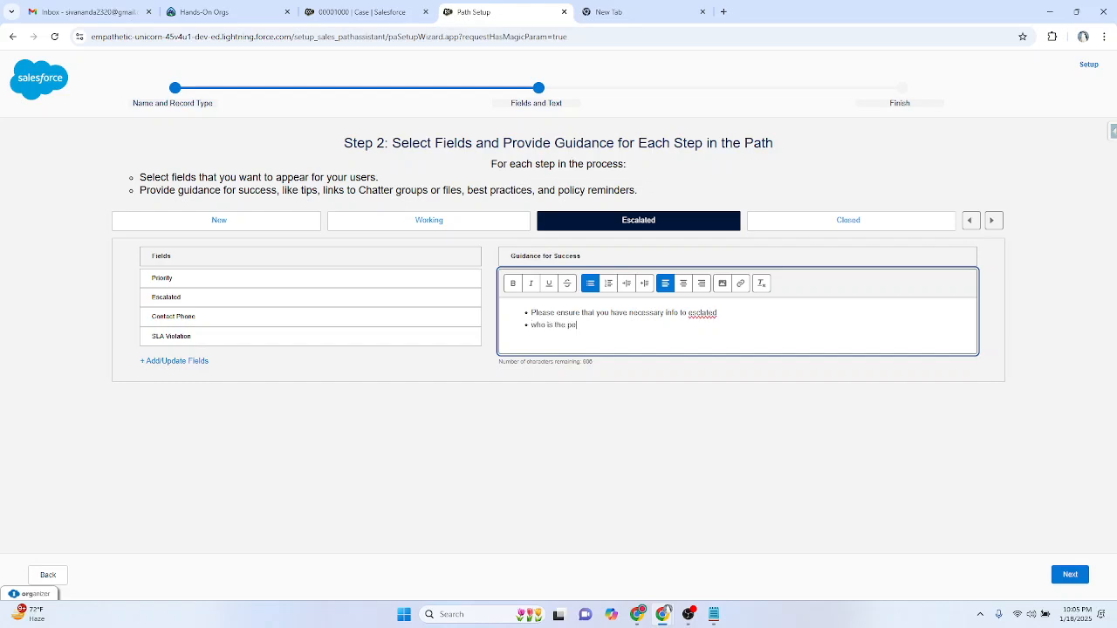
right_click(702, 312)
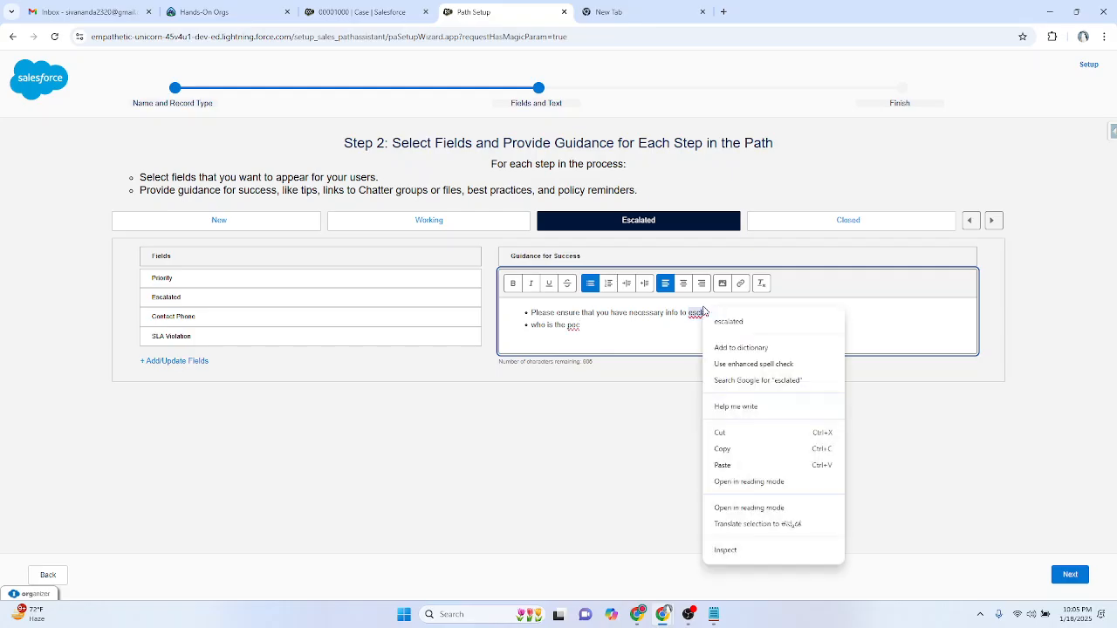
left_click(724, 321)
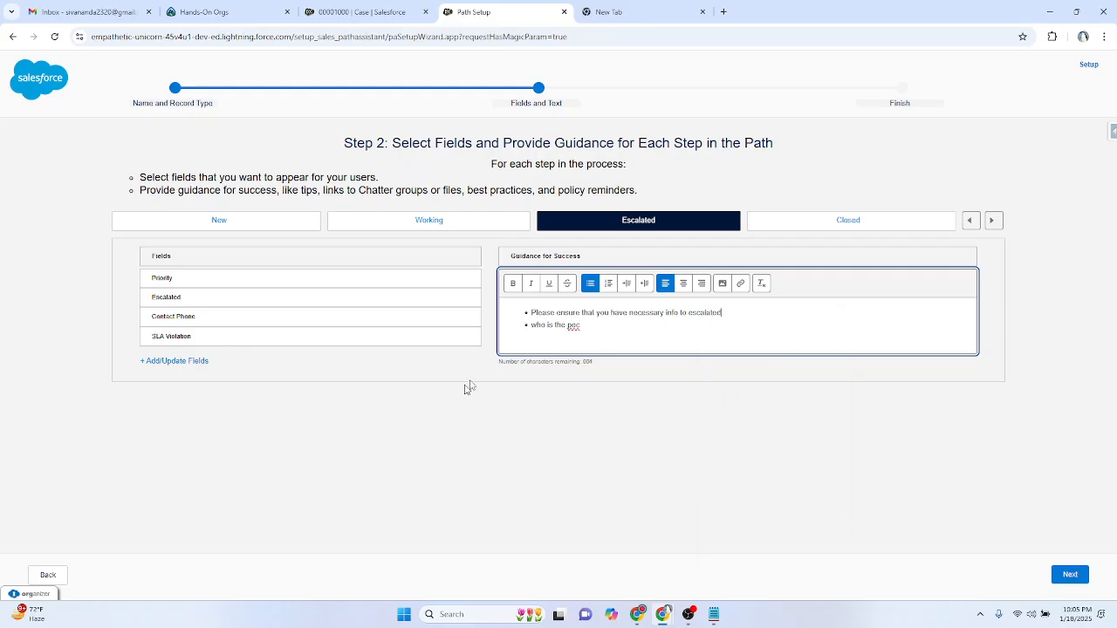
Open the field selection for the path's Closed stage and add the Priority field.
left_click(818, 221)
left_click(183, 280)
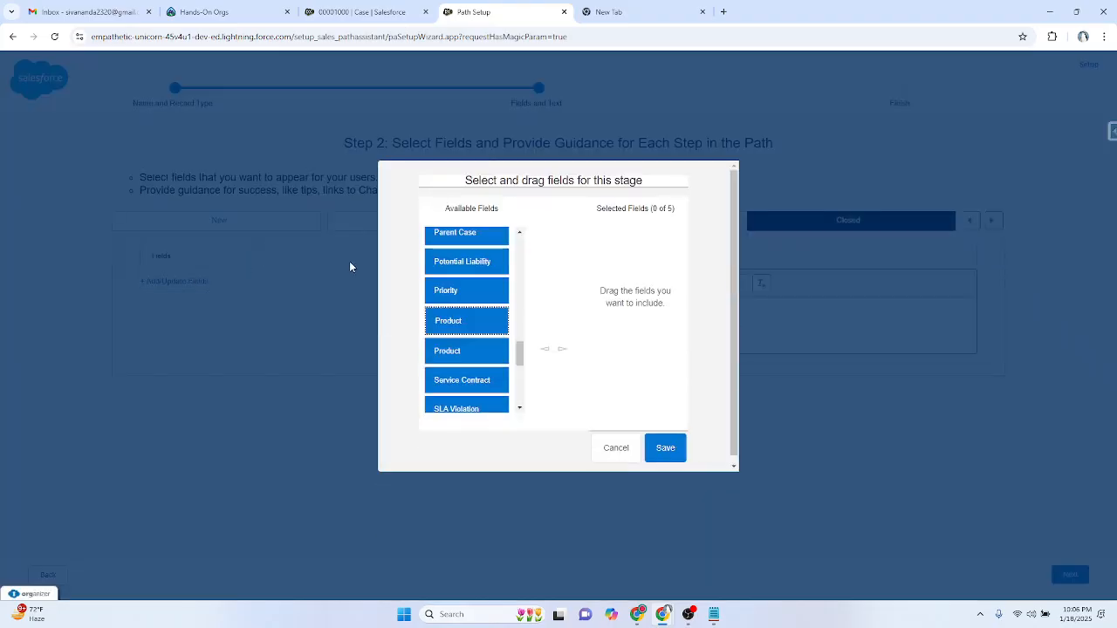
left_click_drag(455, 295, 612, 253)
Add the Account Name, Case Reason and Status fields to the Closed stage and save the field selection.
scroll(467, 292, "up", 10)
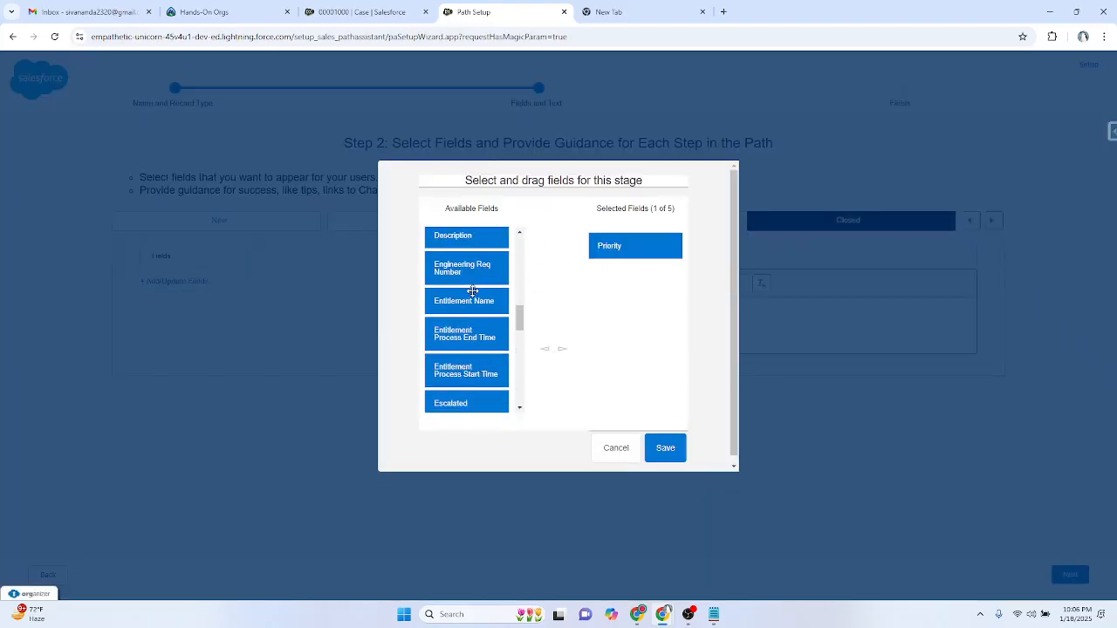
scroll(460, 299, "up", 8)
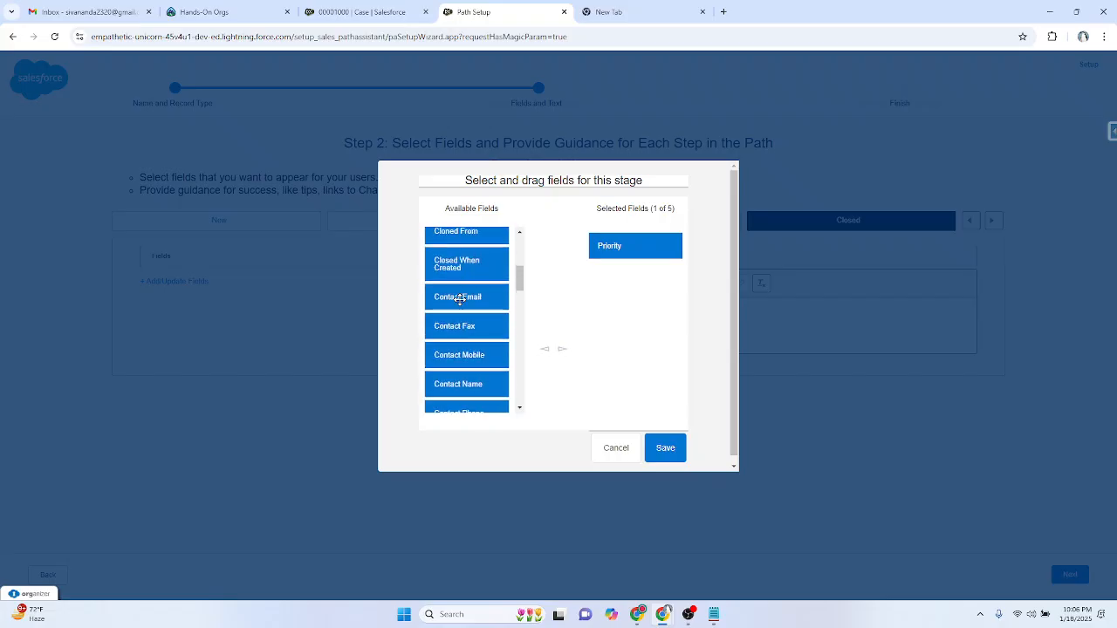
left_click_drag(469, 249, 614, 302)
left_click_drag(463, 392, 623, 349)
scroll(464, 348, "down", 4)
scroll(464, 347, "down", 10)
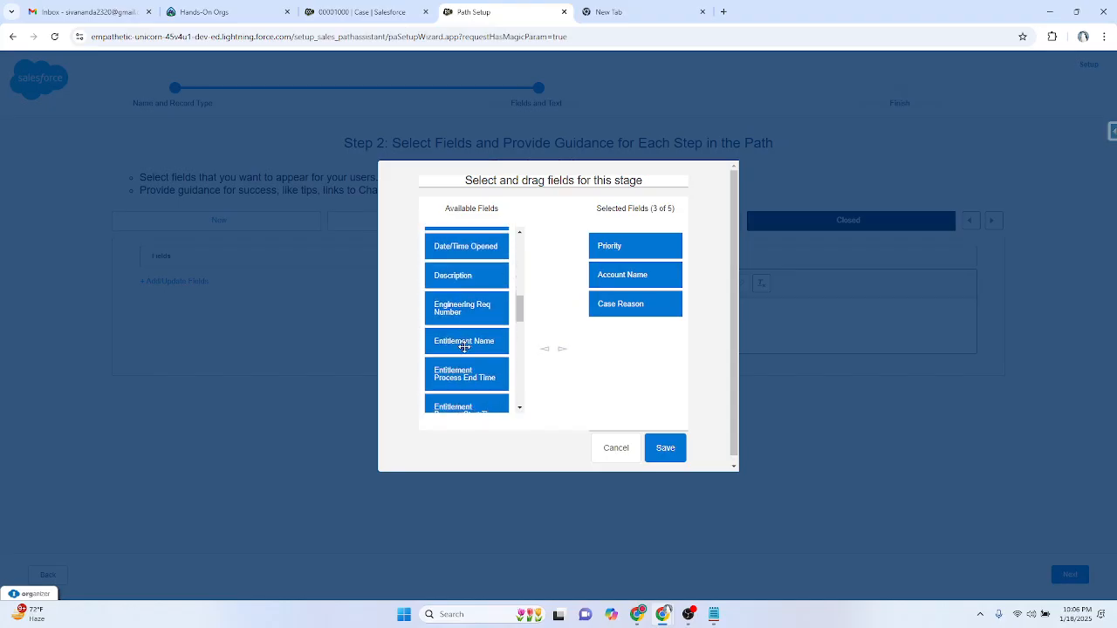
scroll(453, 358, "down", 3)
left_click_drag(450, 333, 635, 333)
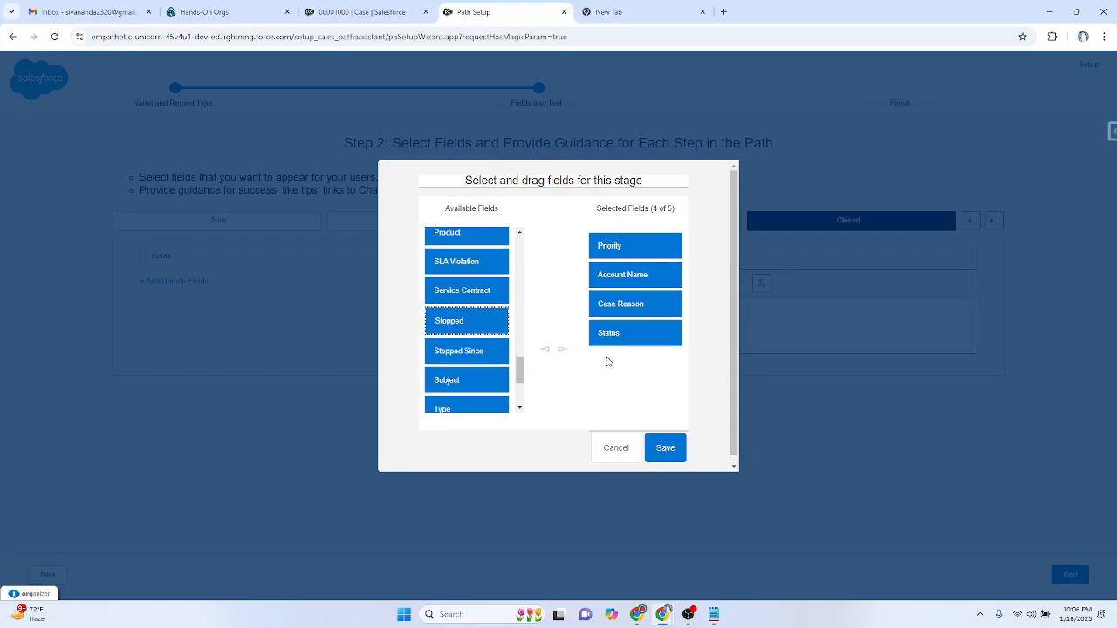
left_click(669, 449)
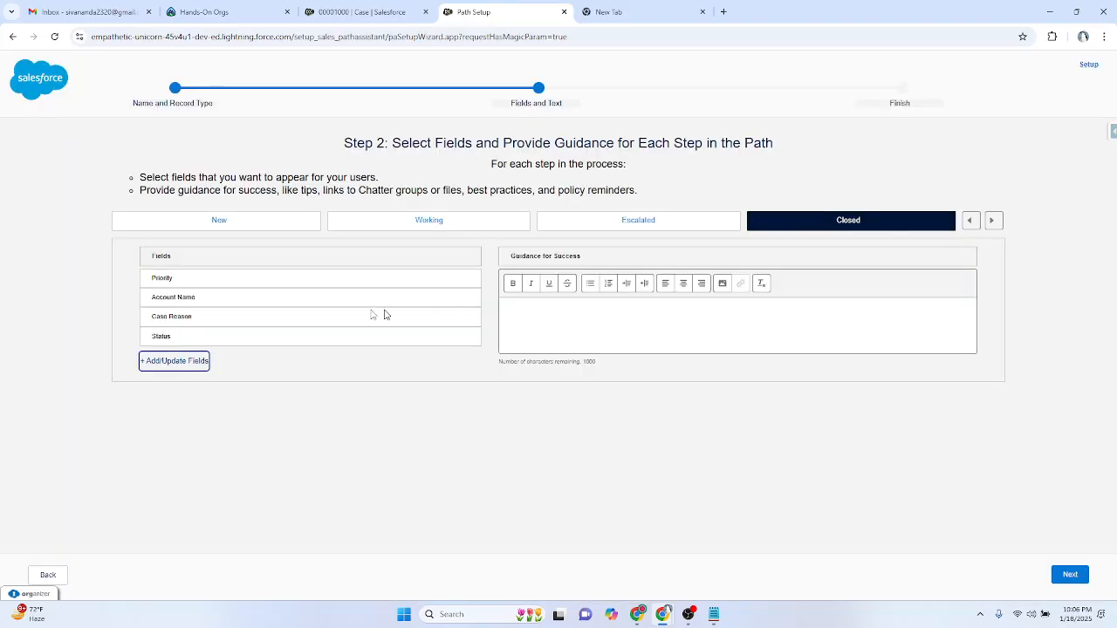
Enter a numbered guidance list for the Closed stage: "Take the Survey form filled by Case requestor" and "Time to cheer up".
key("Tab")
type("1. ")
type("I")
type("ake teh ")
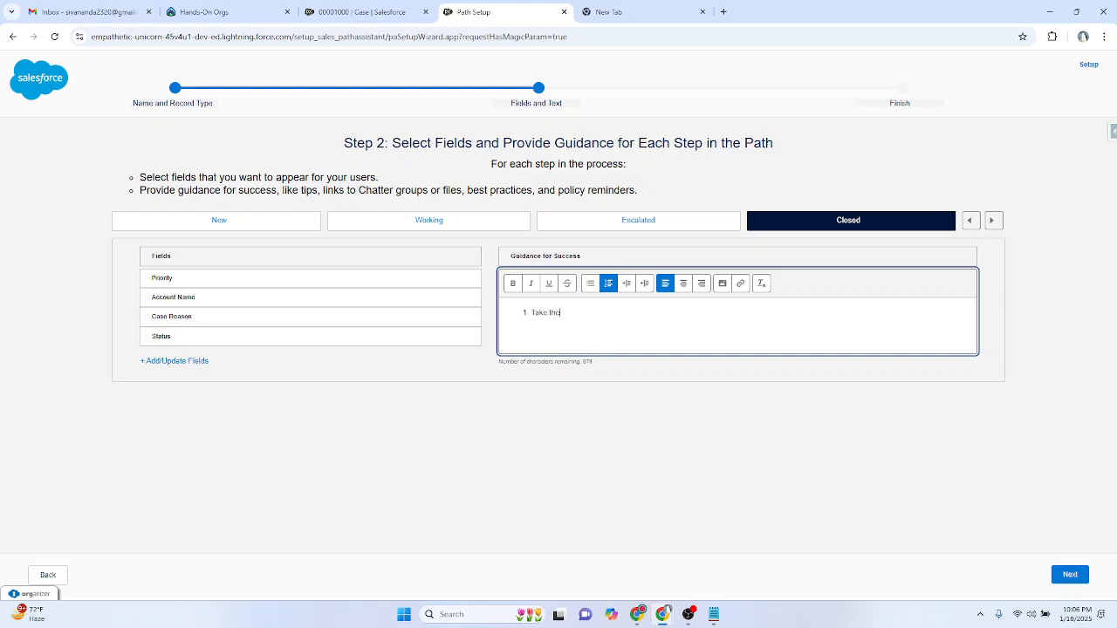
type("Surve form filled by Case requestor")
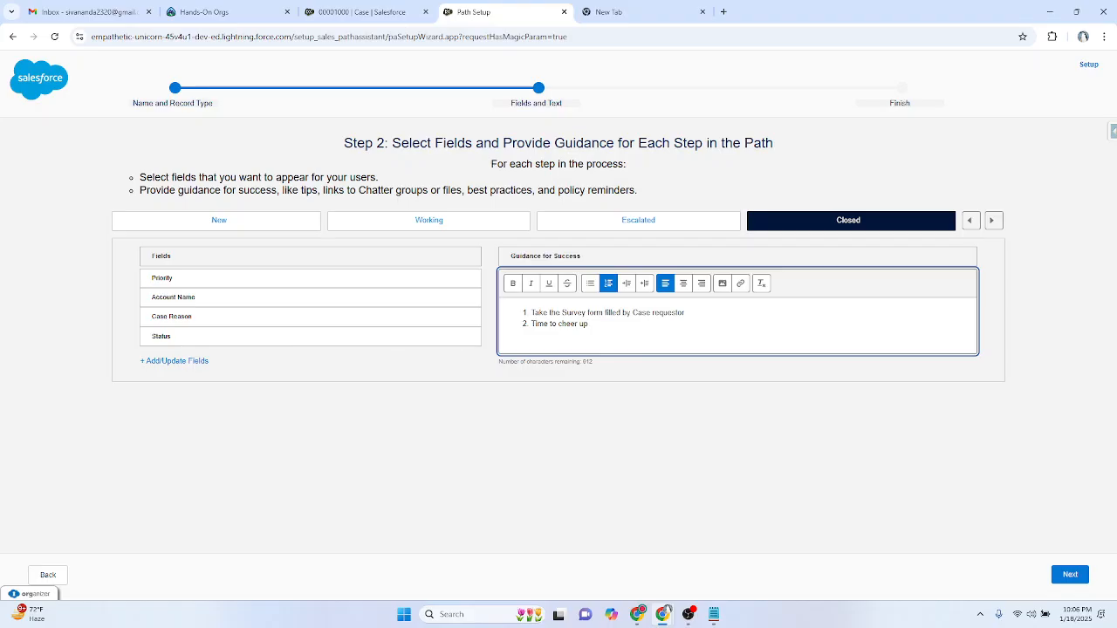
left_click_drag(590, 323, 527, 311)
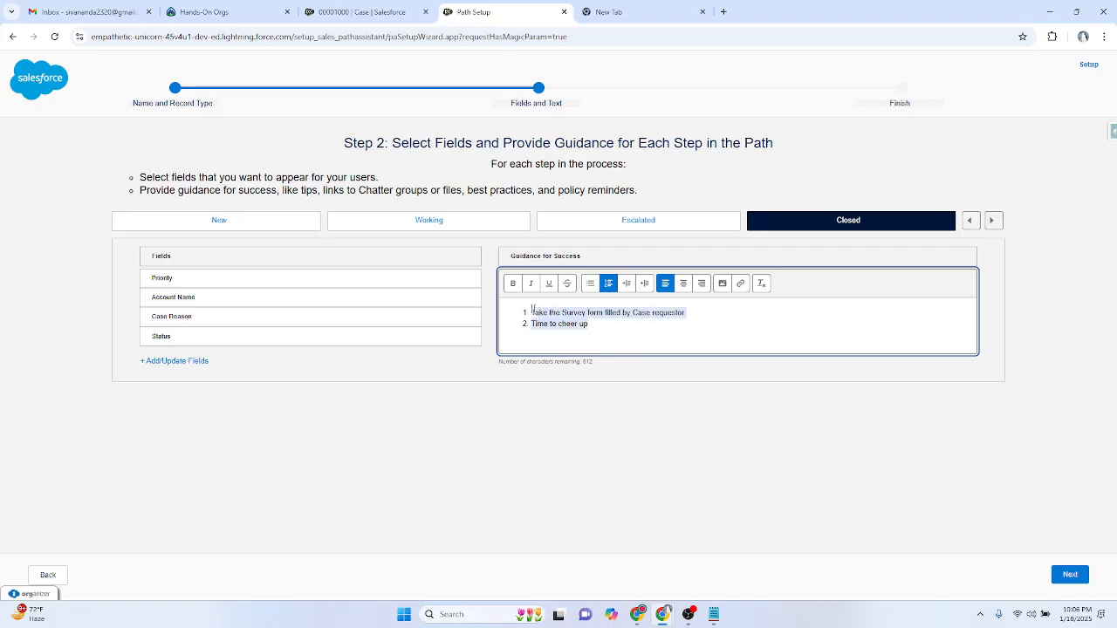
left_click(776, 430)
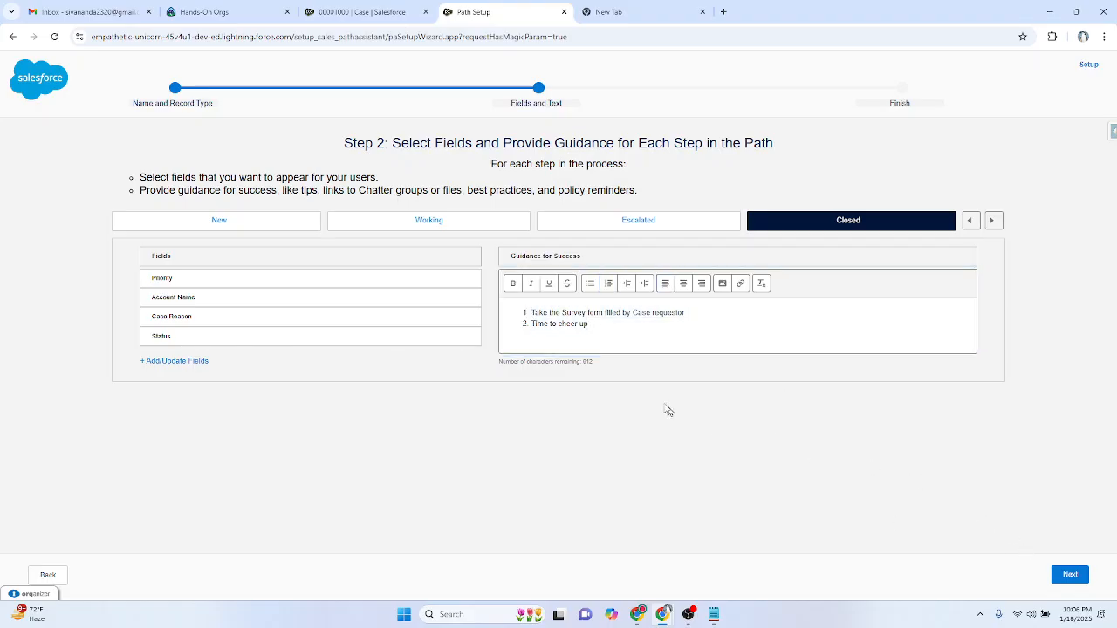
Continue to the final step of the path setup, activate the path and enable celebrations.
left_click(992, 221)
left_click(992, 223)
left_click(993, 222)
left_click(994, 222)
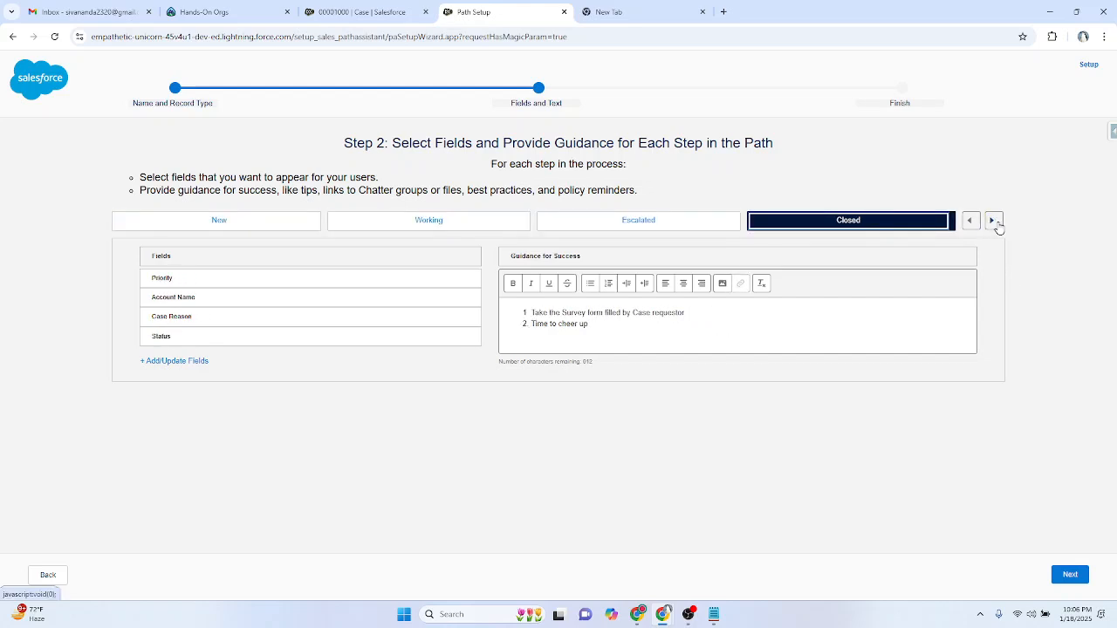
left_click(1071, 577)
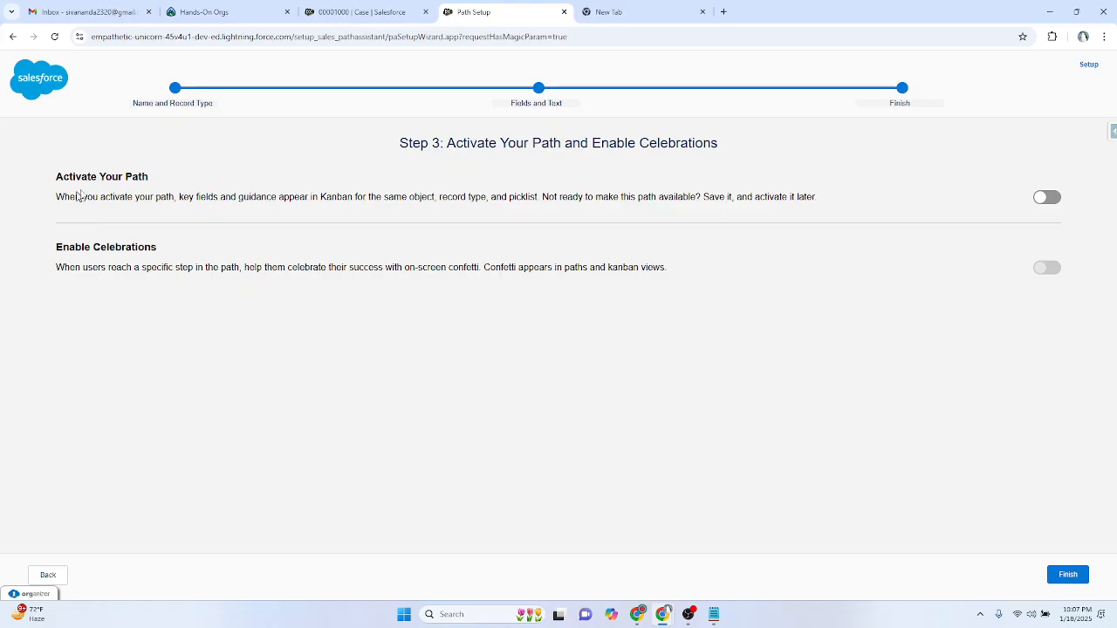
left_click(1045, 199)
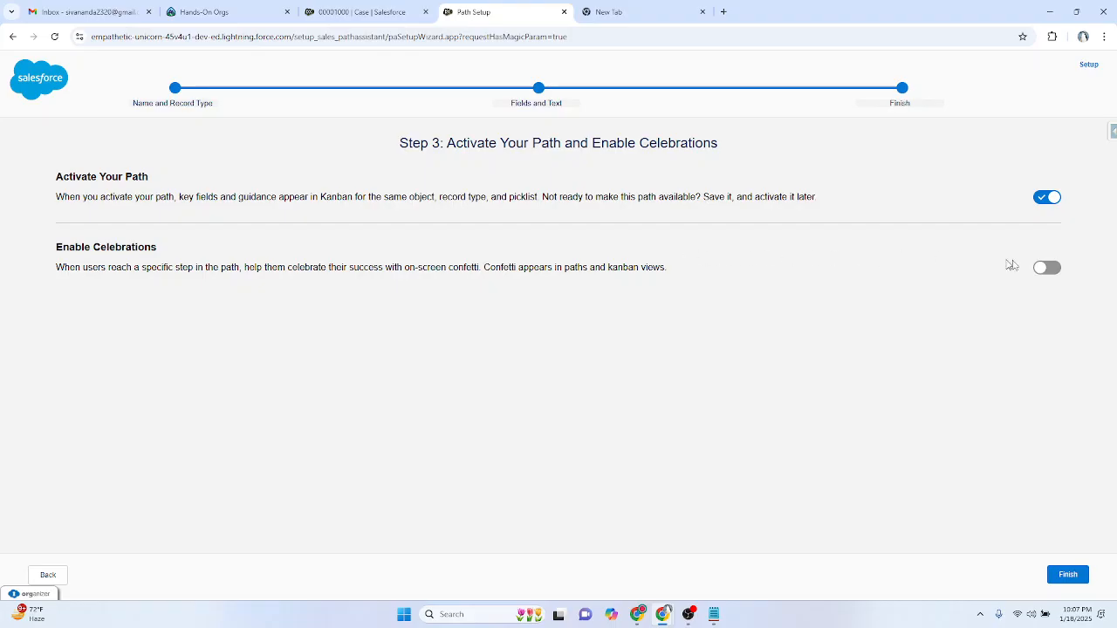
left_click(1048, 268)
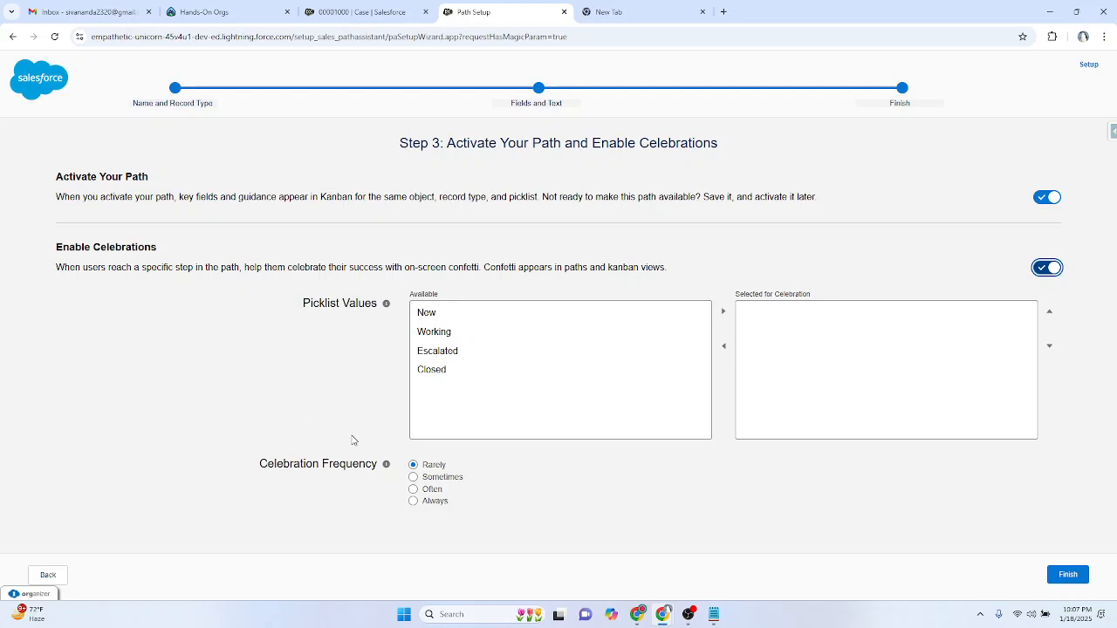
Select the Closed value for celebration, set the celebration frequency to Always and finish the path setup.
left_click(471, 375)
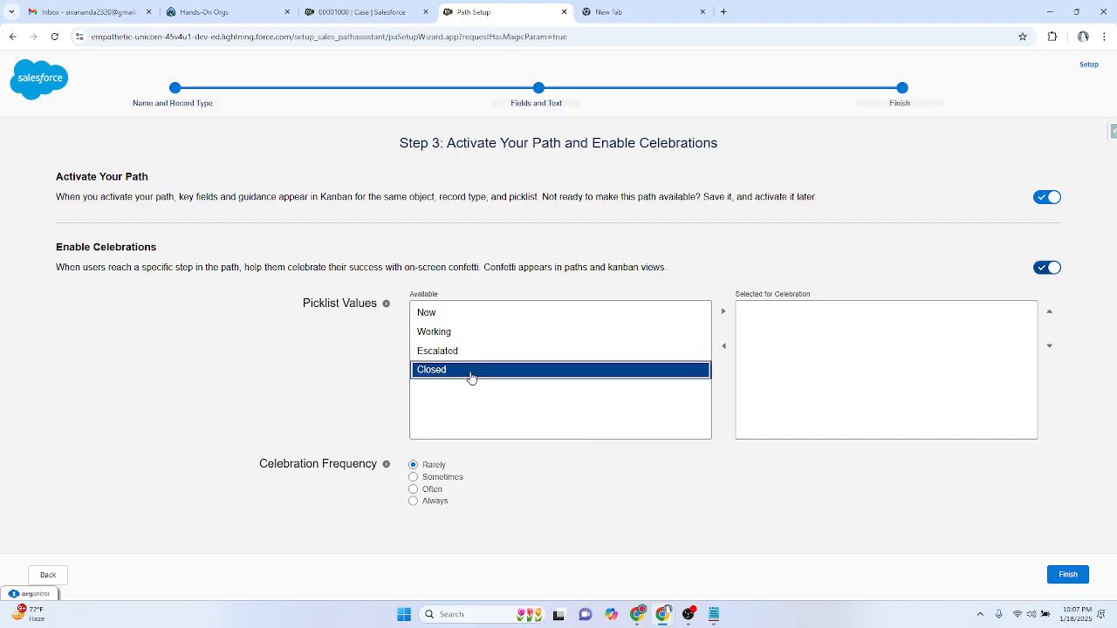
left_click(723, 312)
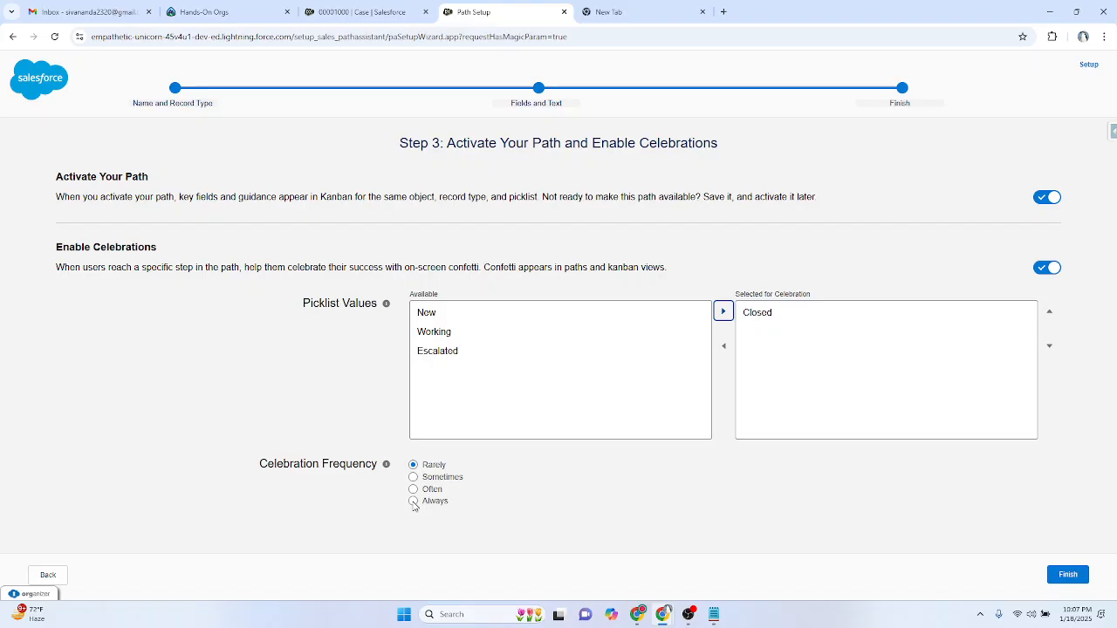
left_click(413, 501)
left_click_drag(415, 271, 478, 275)
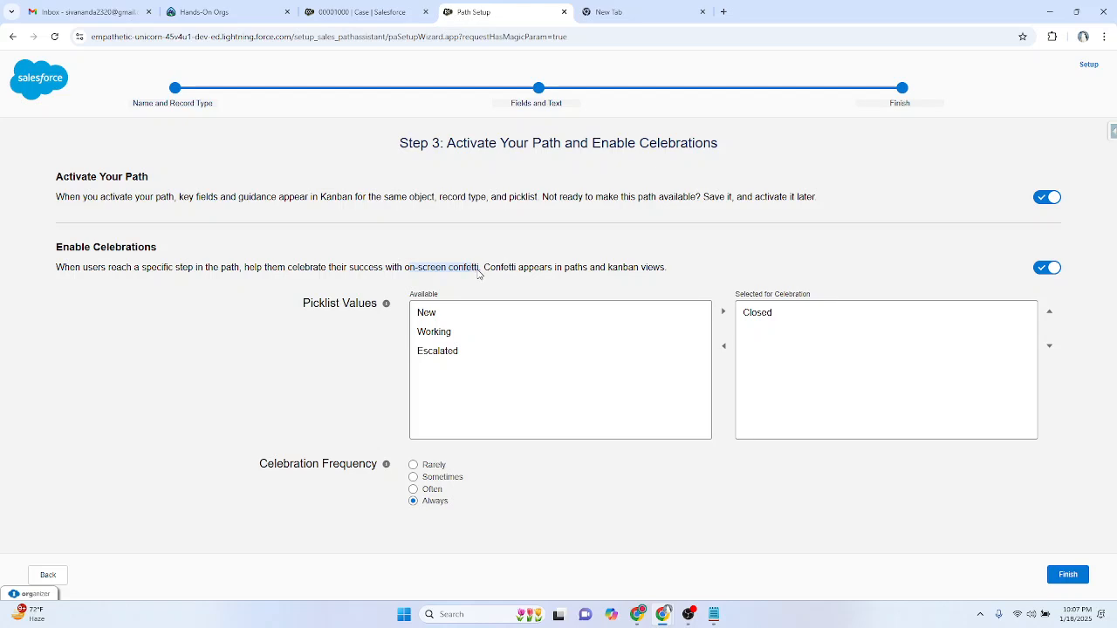
left_click(1077, 578)
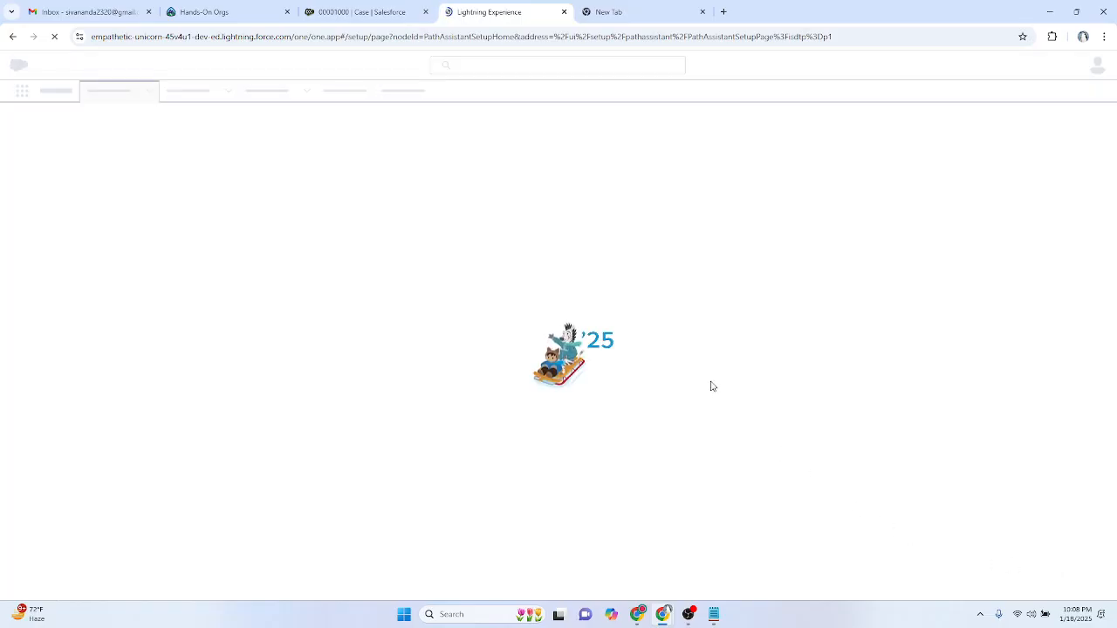
Switch to the open case record, reload it and open its record page for editing.
left_click(358, 10)
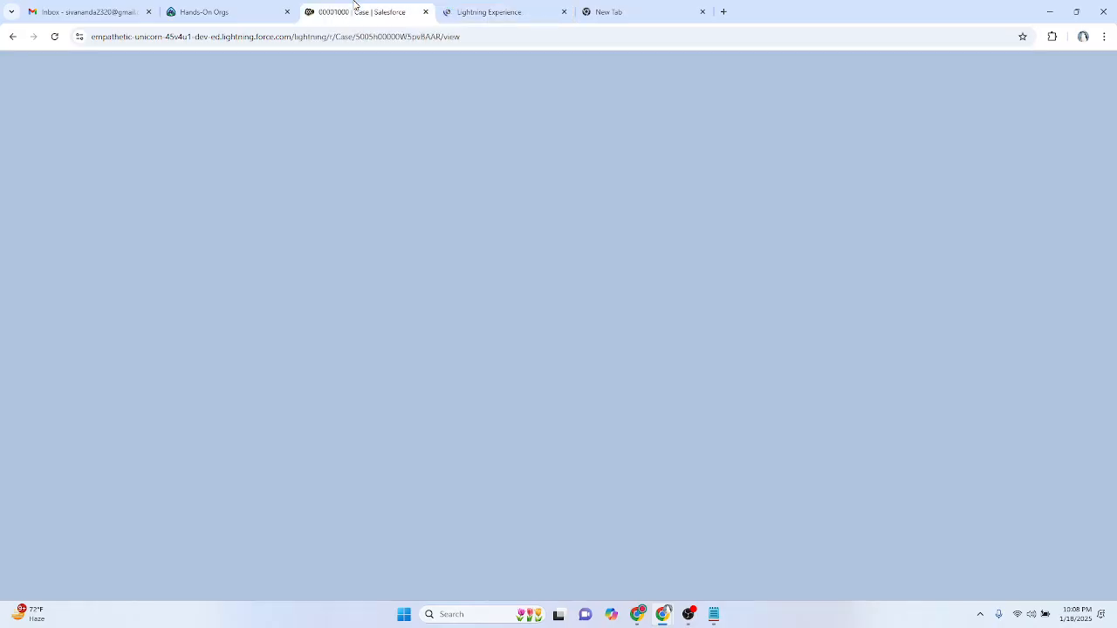
left_click(54, 36)
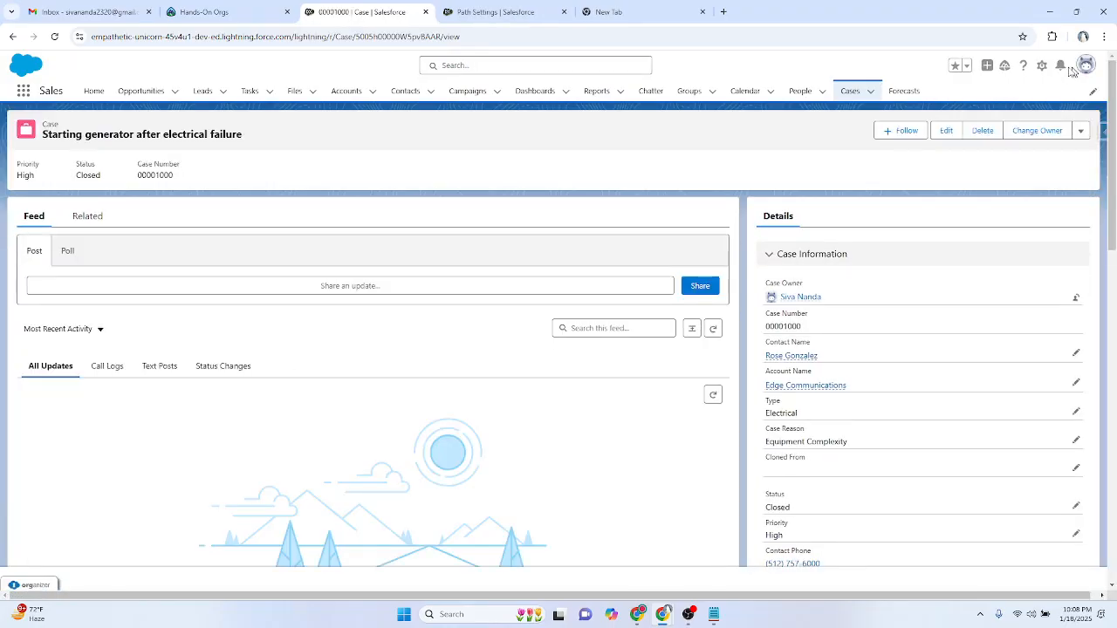
left_click(1044, 68)
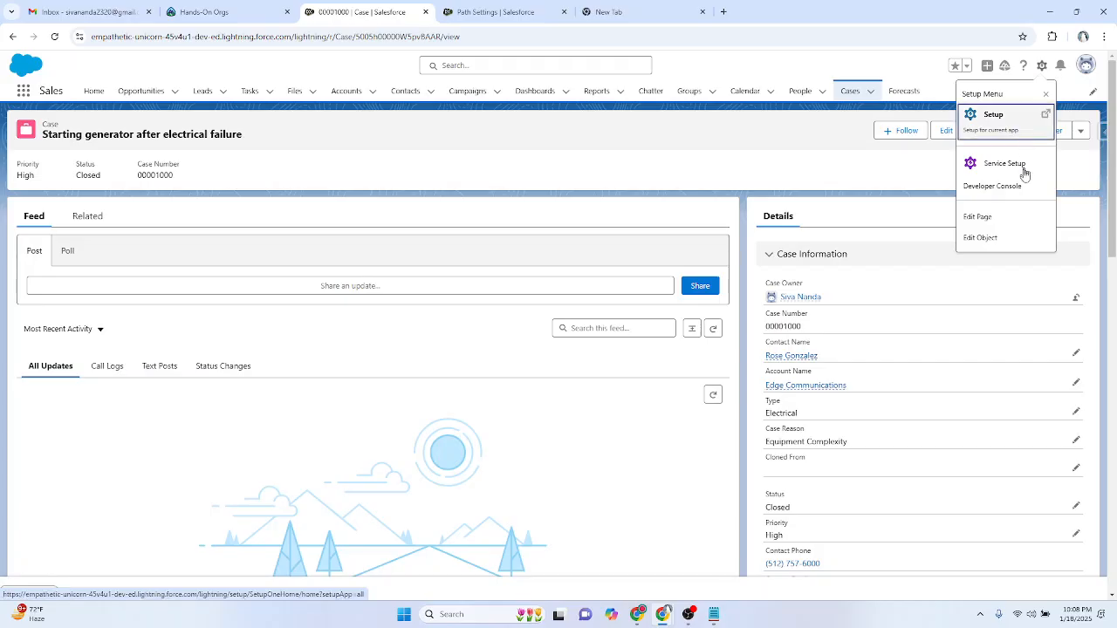
left_click(1011, 218)
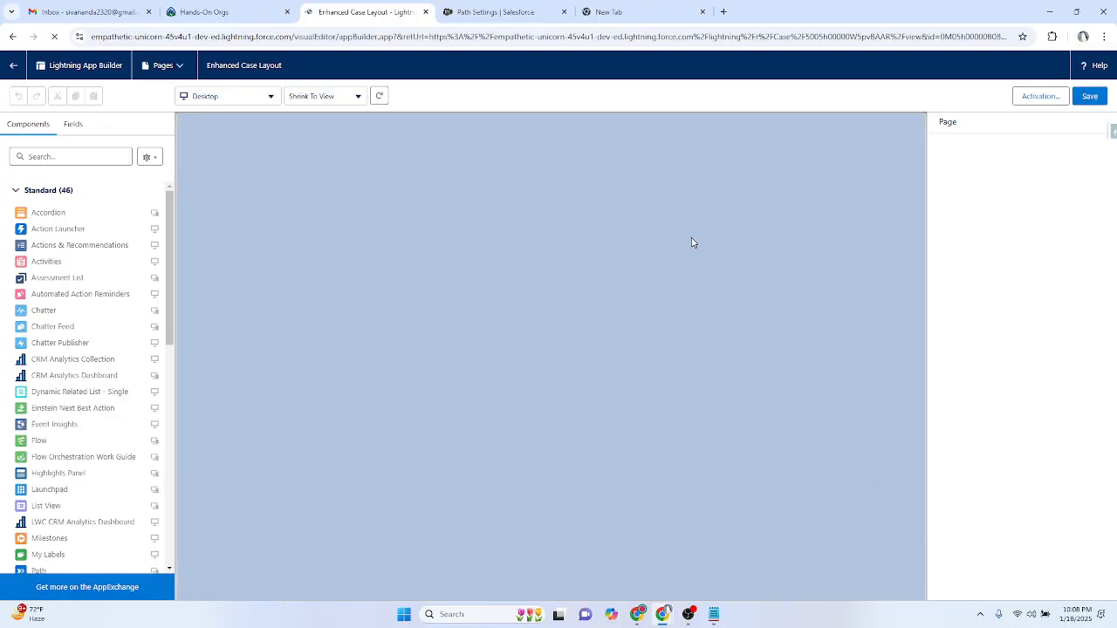
Search the components for "path" and place the Path component above the Feed and Related tabs.
left_click(83, 156)
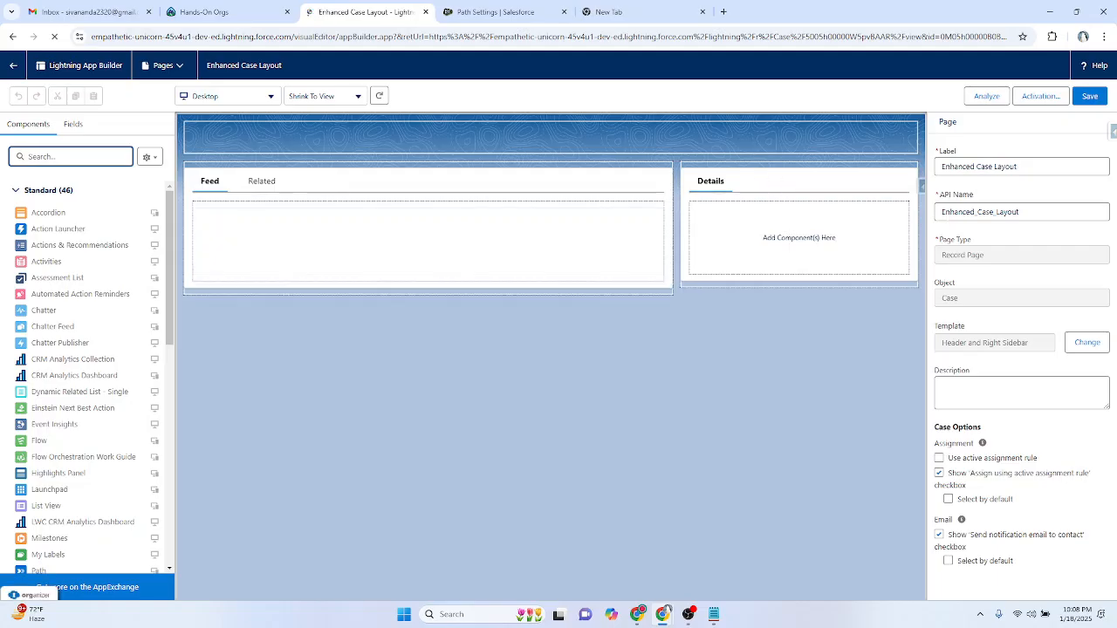
type("path s")
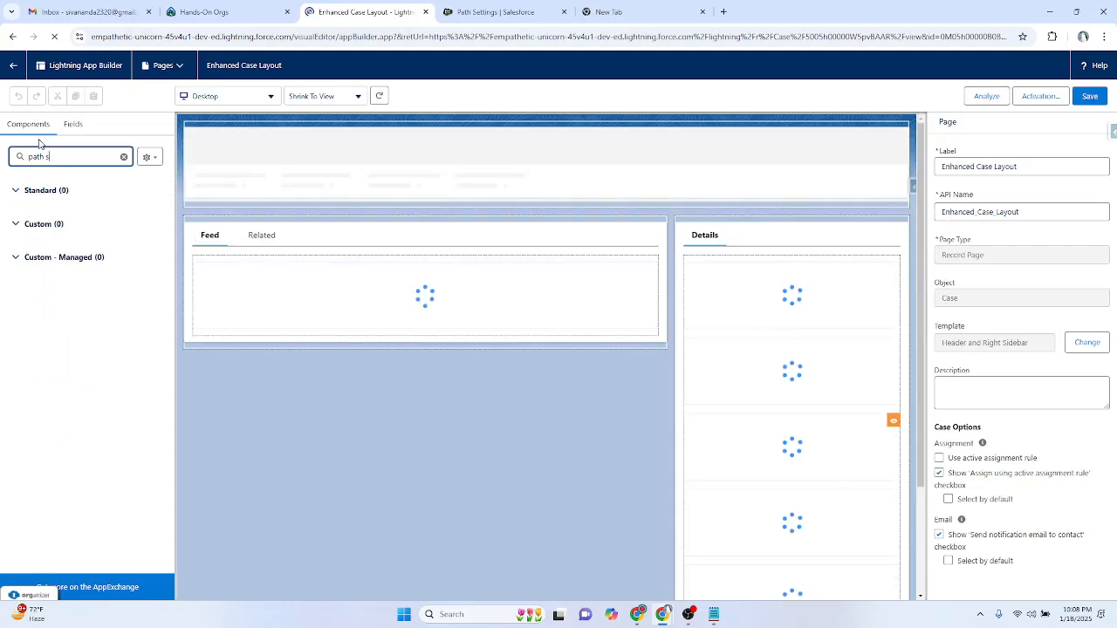
key("BackSpace")
key("BackSpace")
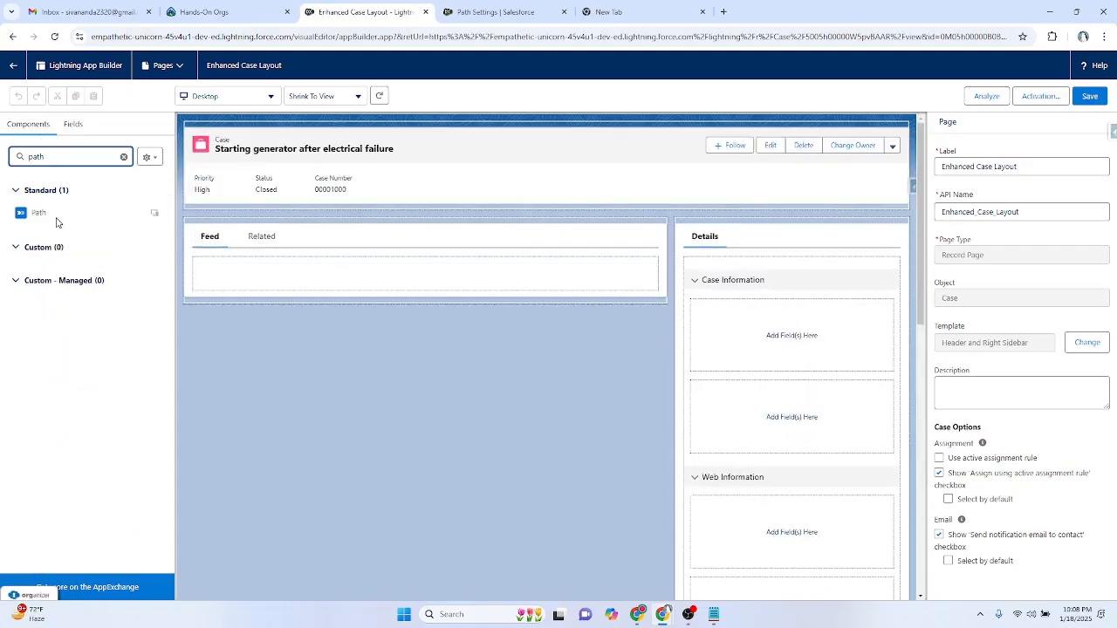
left_click_drag(38, 213, 280, 226)
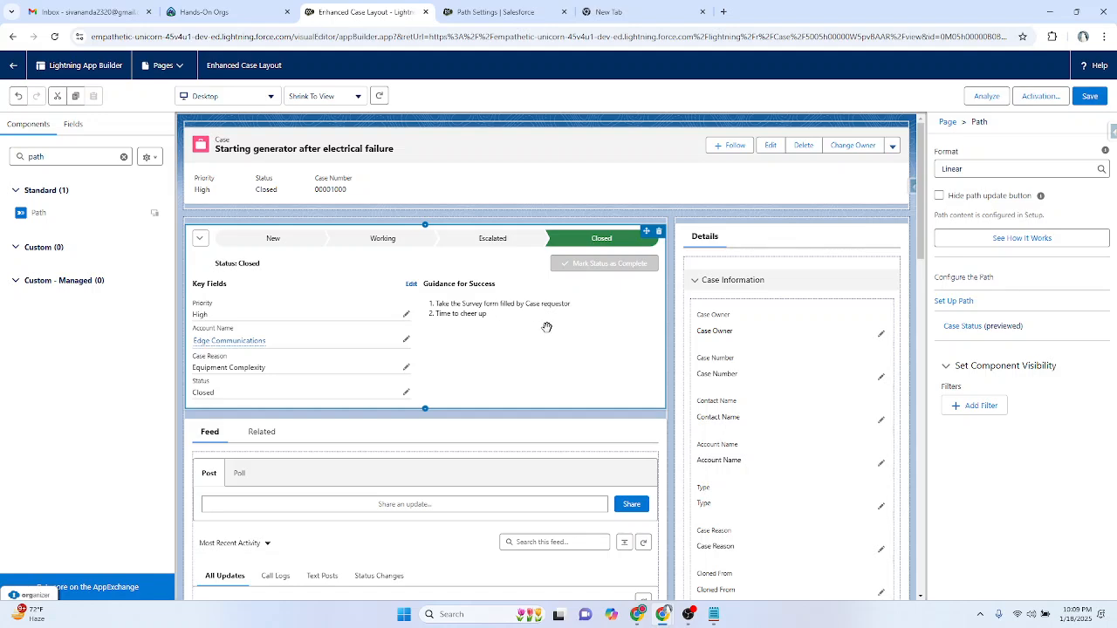
Review the case page preview, save the Enhanced Case Layout page and check its org default activation.
scroll(511, 364, "down", 3)
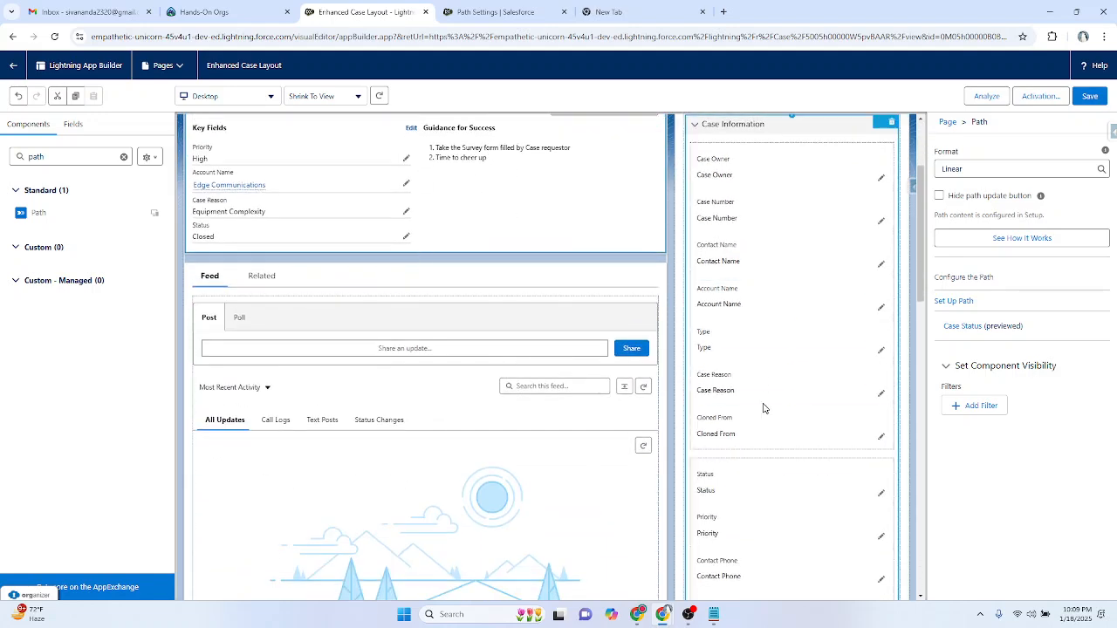
left_click(759, 394)
scroll(749, 397, "down", 1)
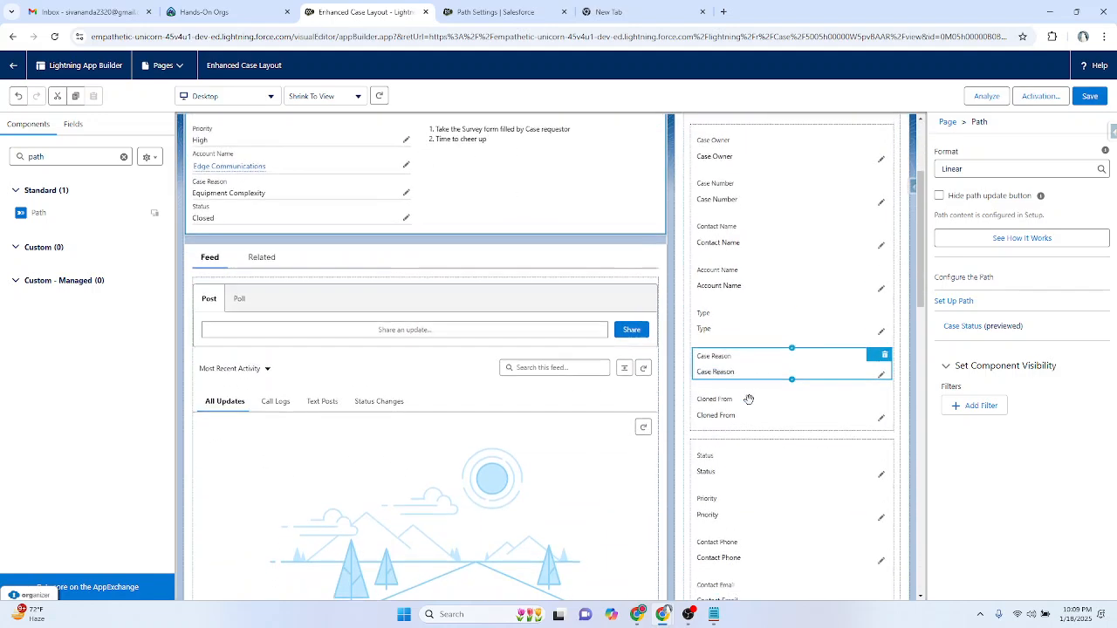
left_click(753, 444)
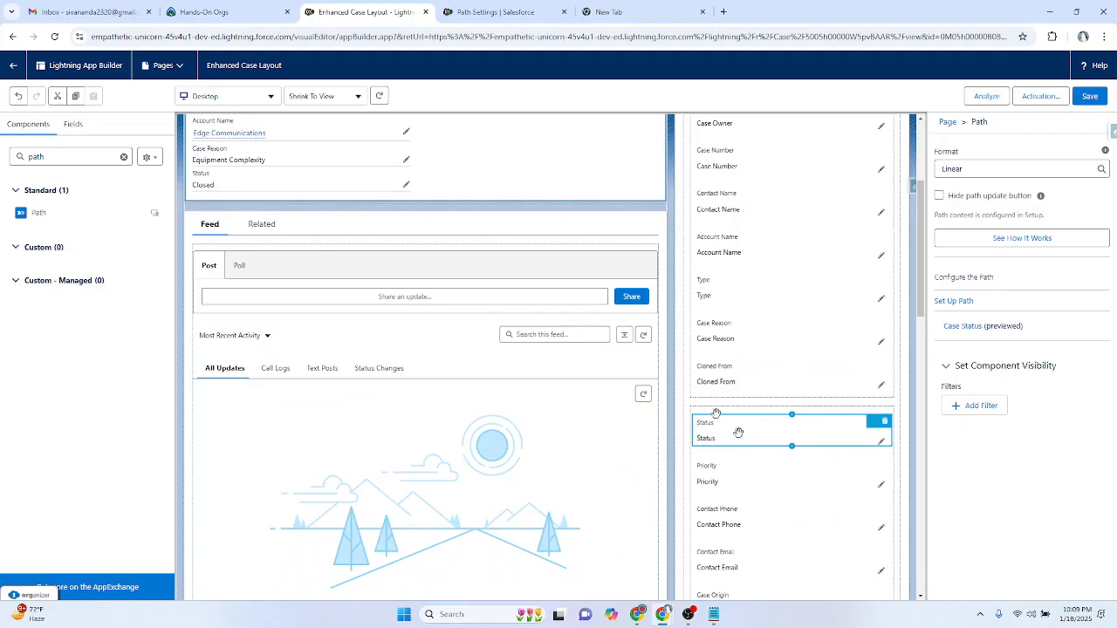
scroll(736, 429, "up", 3)
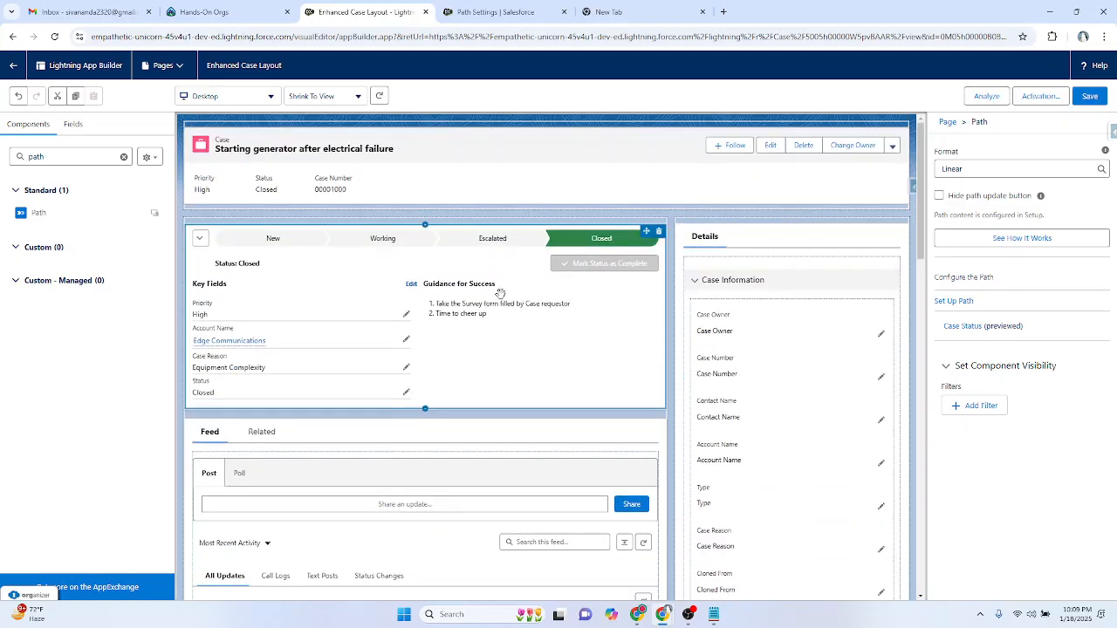
left_click(1088, 98)
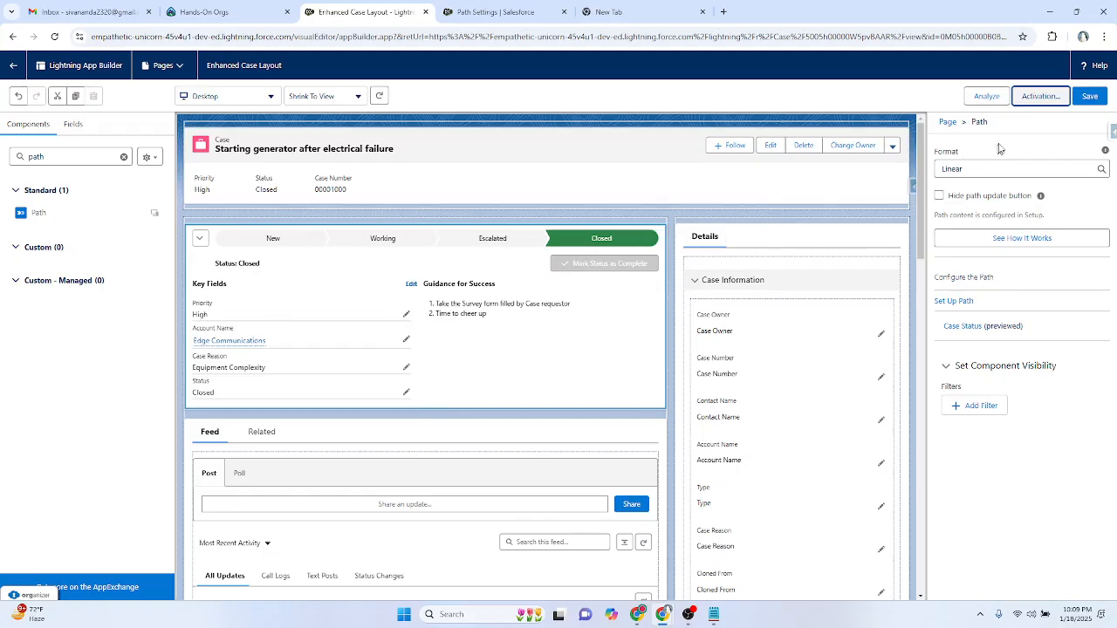
left_click(1084, 101)
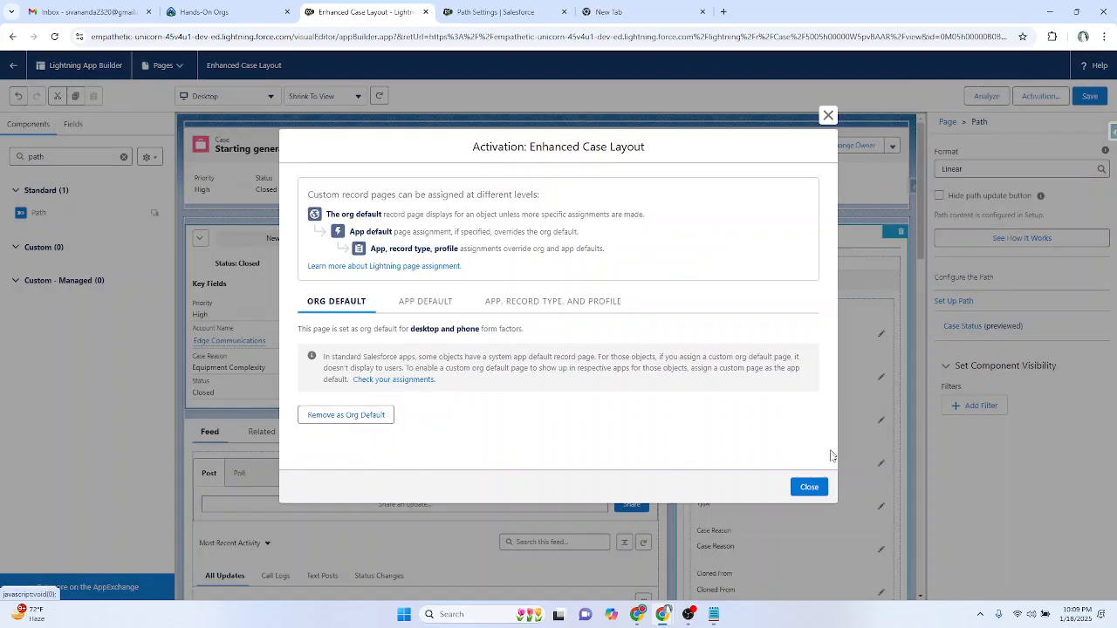
left_click(809, 487)
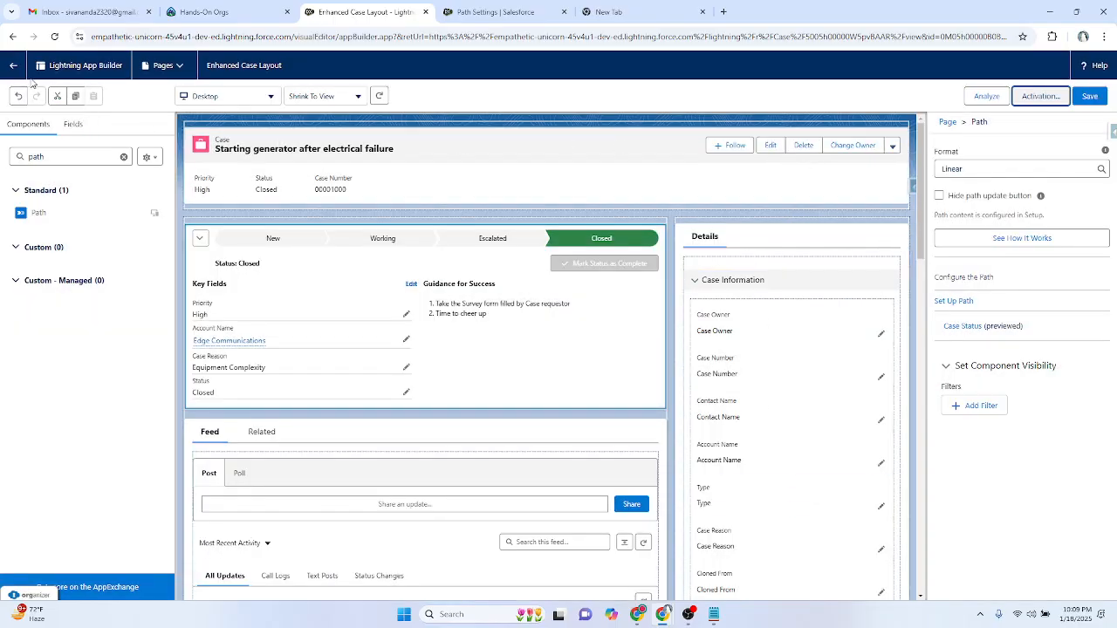
Return to the case record to check the layout and reopen its record page for editing.
left_click(13, 66)
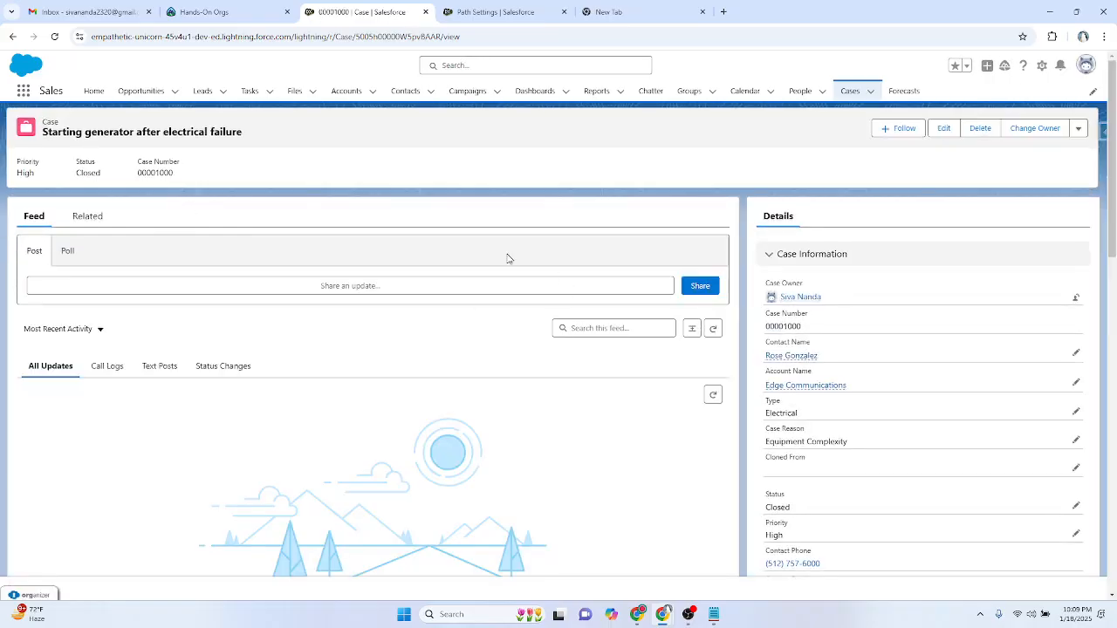
left_click(1041, 66)
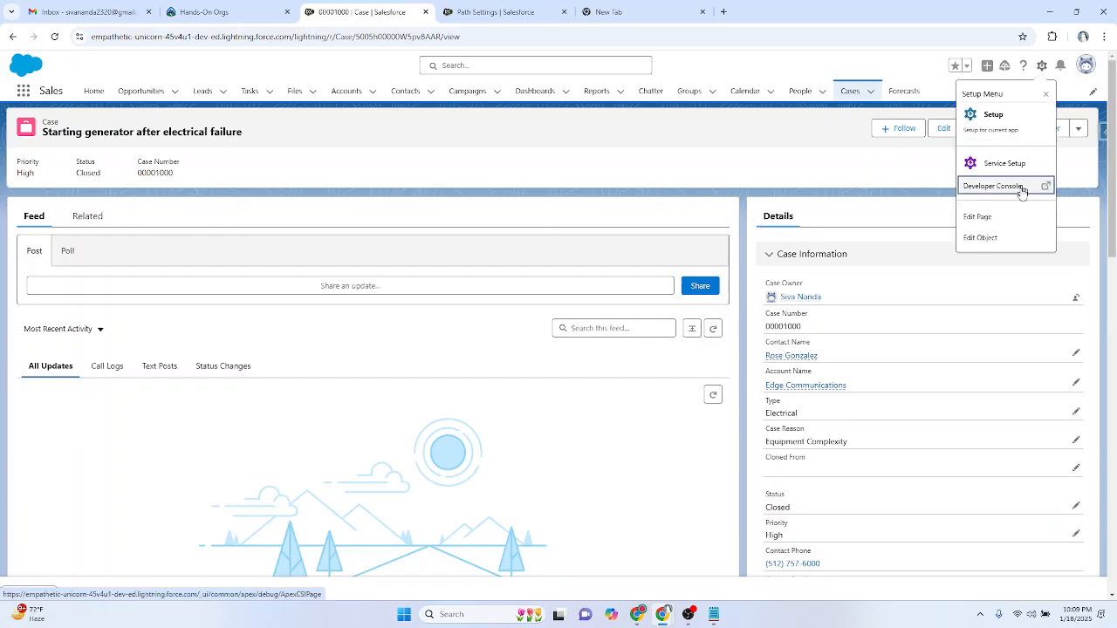
left_click(1003, 218)
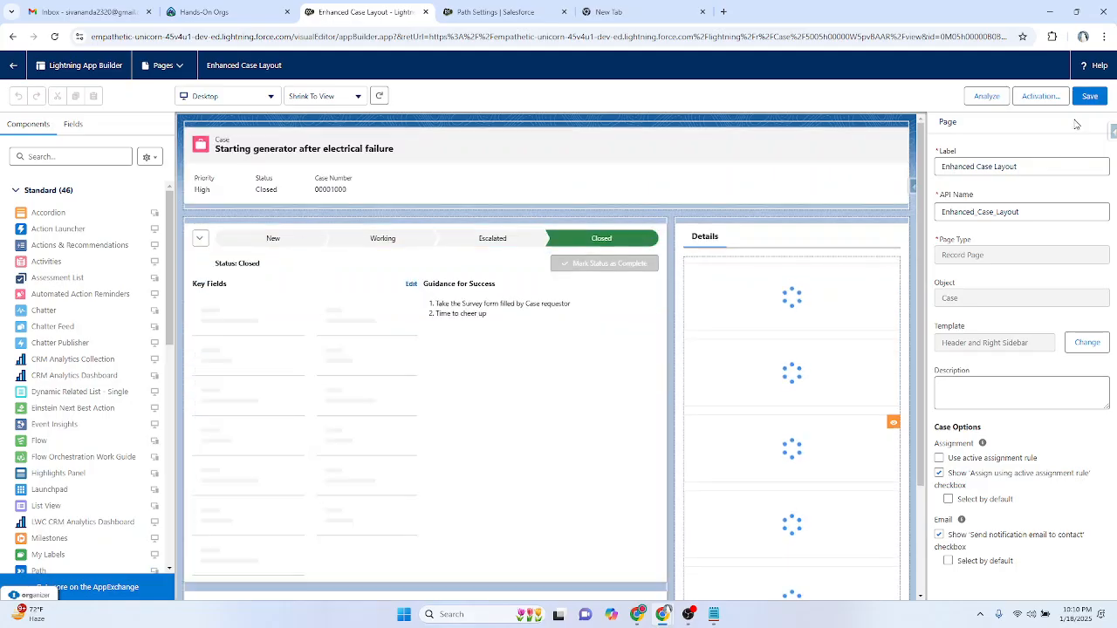
Save the Enhanced Case Layout page and return to the case record.
left_click(1090, 98)
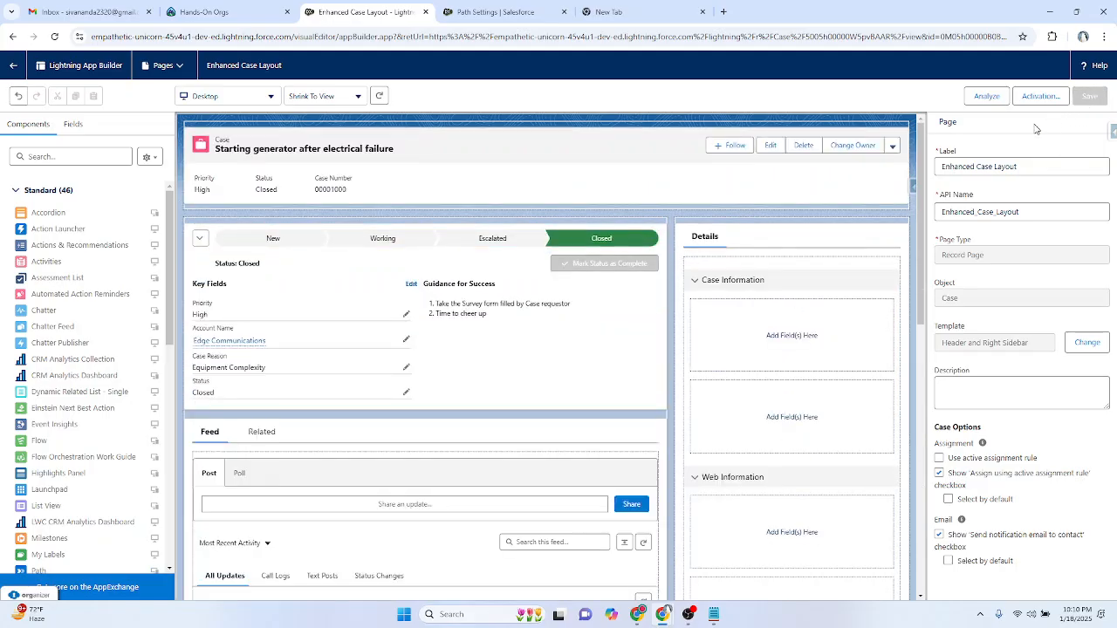
left_click(13, 66)
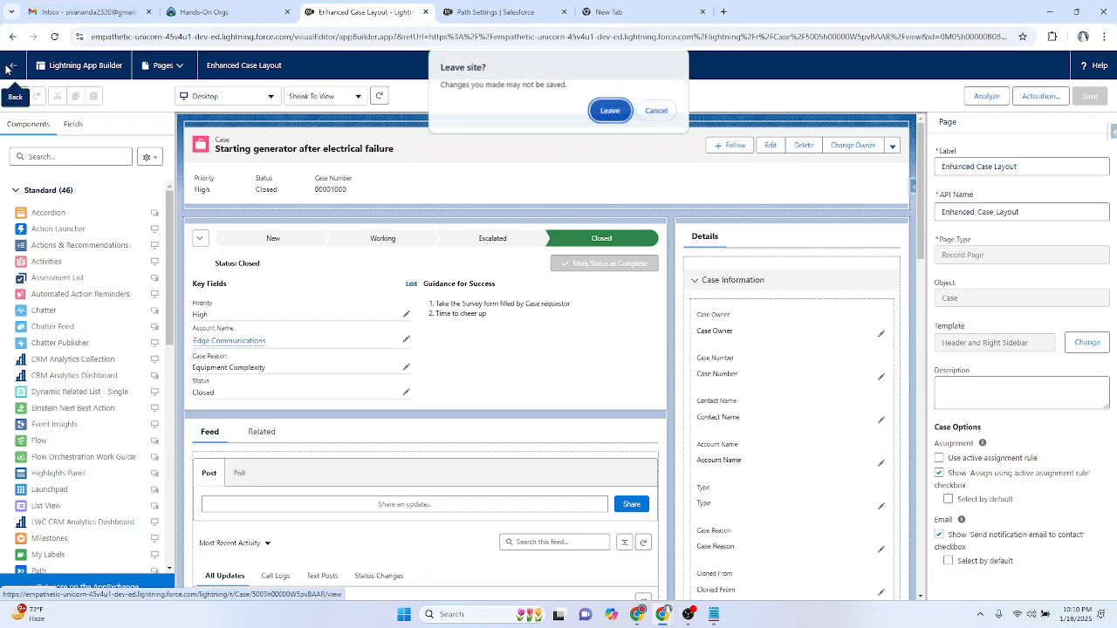
left_click(654, 112)
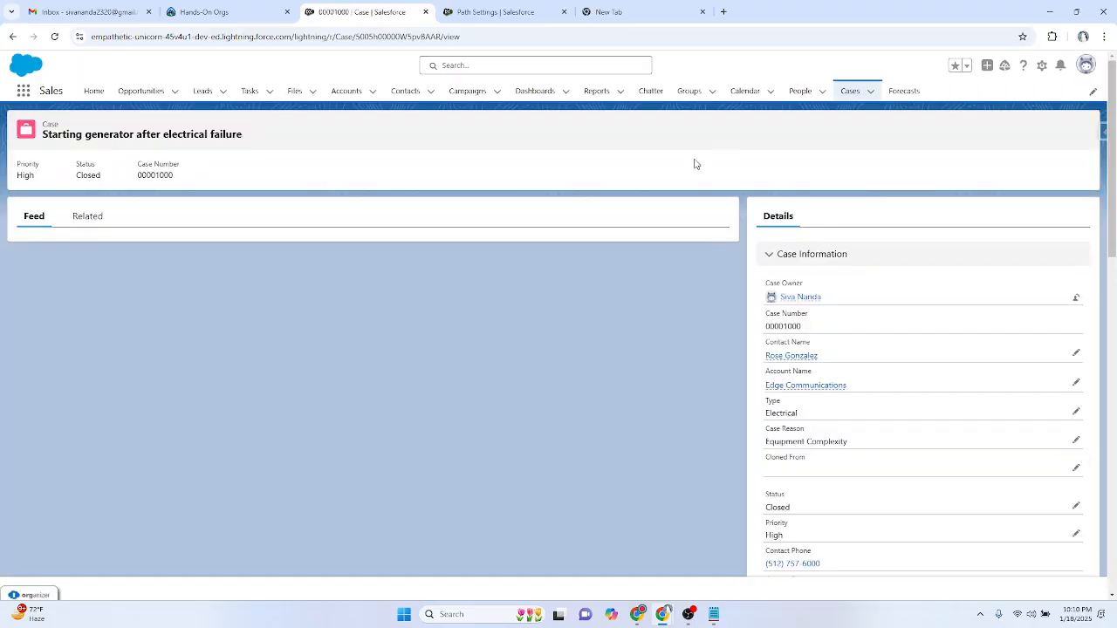
Switch the display density to Compact and refresh the page.
left_click(1086, 68)
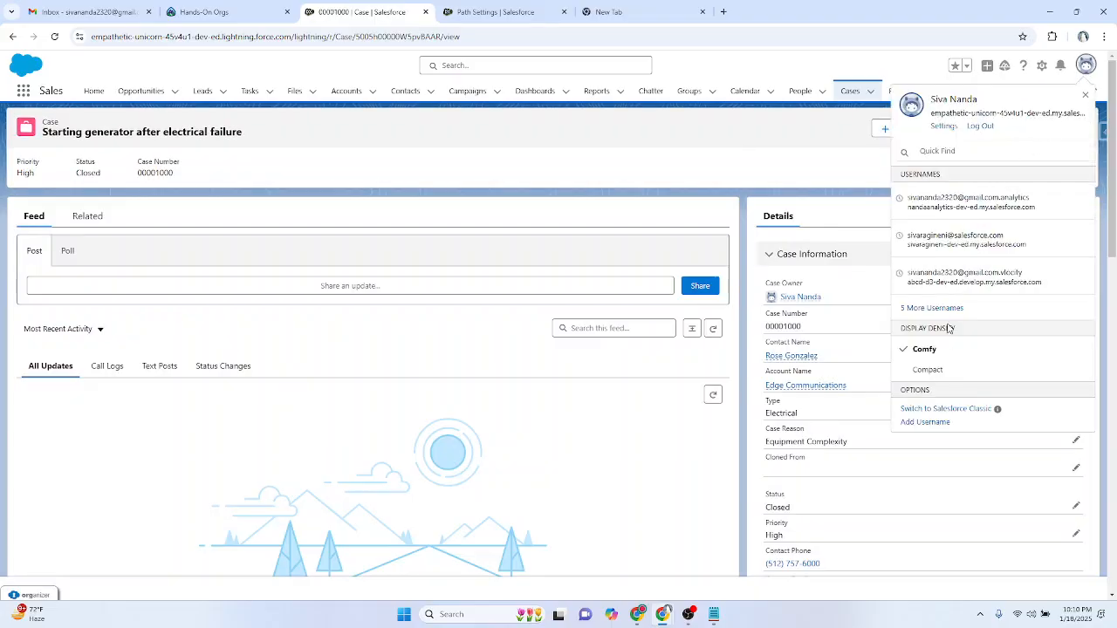
left_click(932, 369)
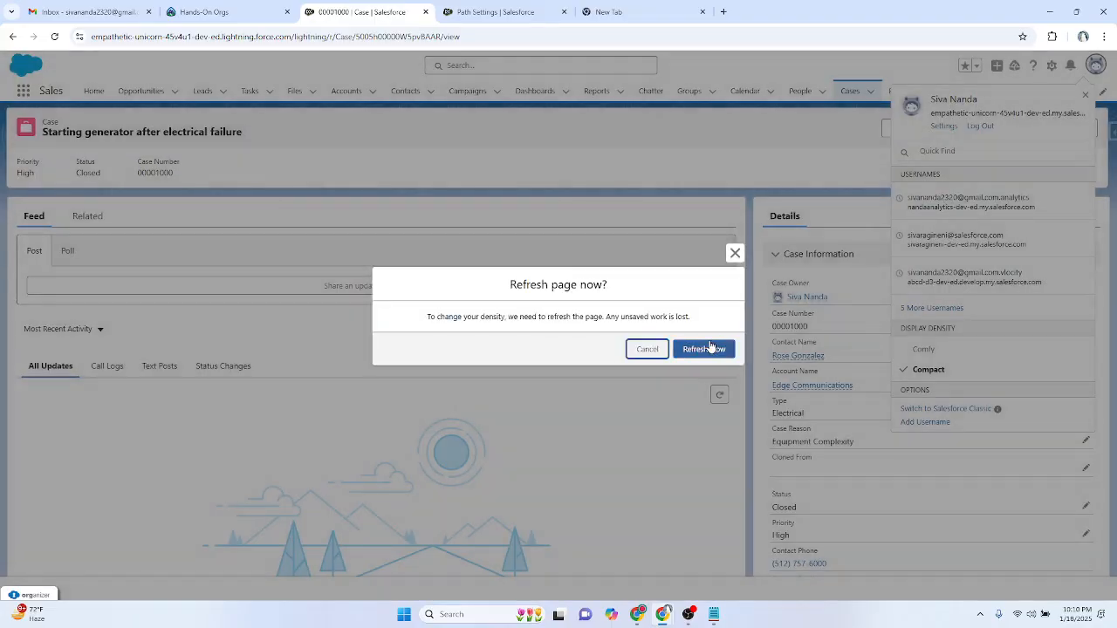
left_click(706, 349)
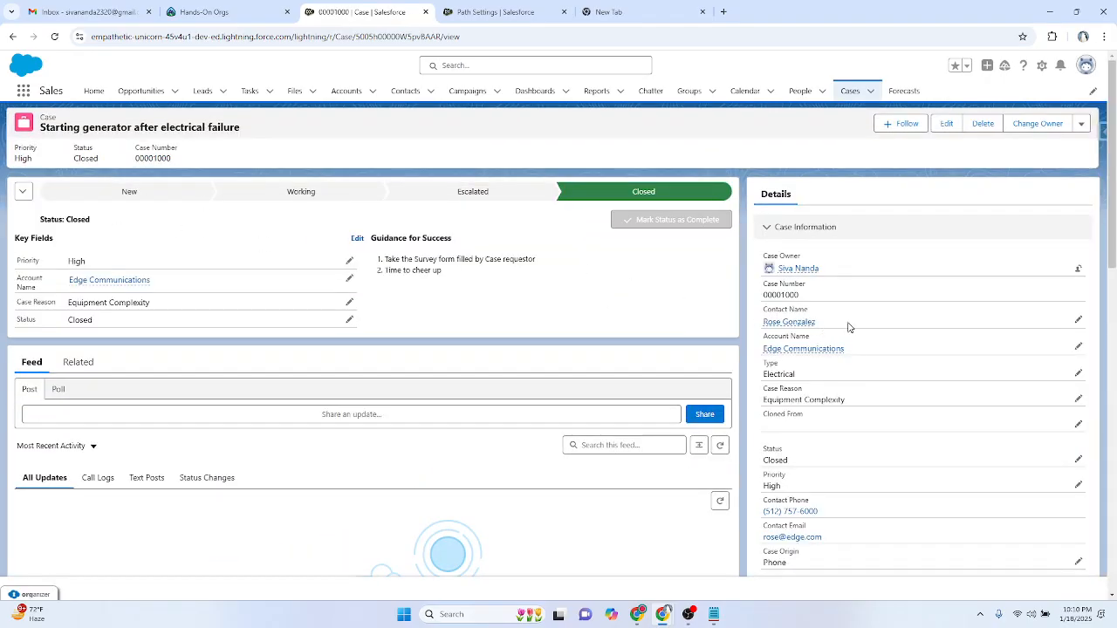
Reopen the case by setting its Status to New in the details and save the record.
left_click(1078, 460)
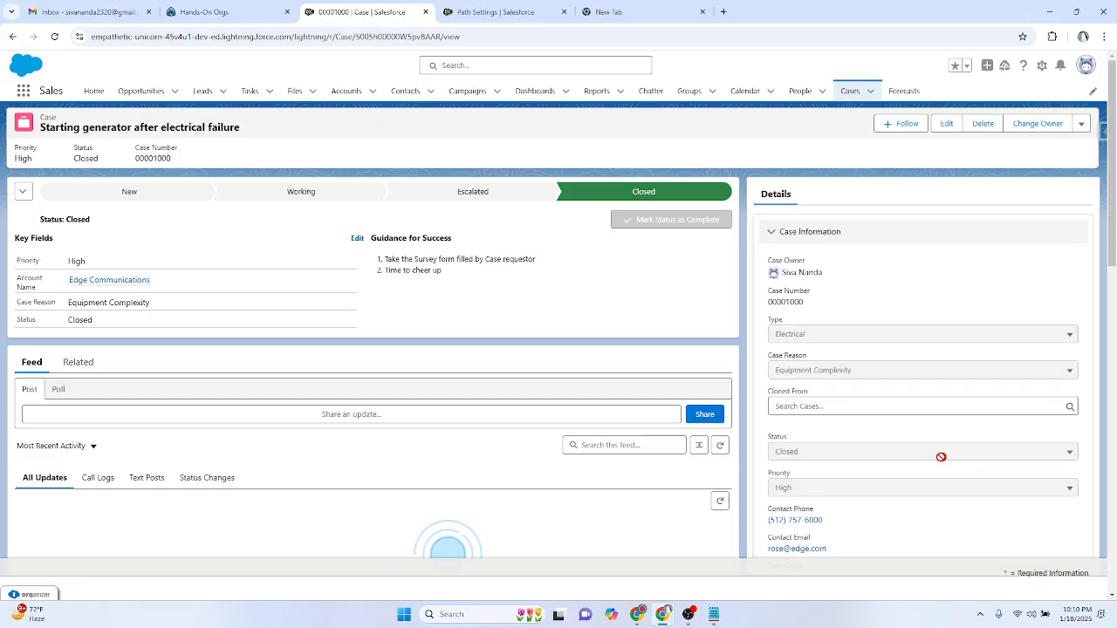
scroll(826, 465, "down", 1)
scroll(827, 465, "down", 1)
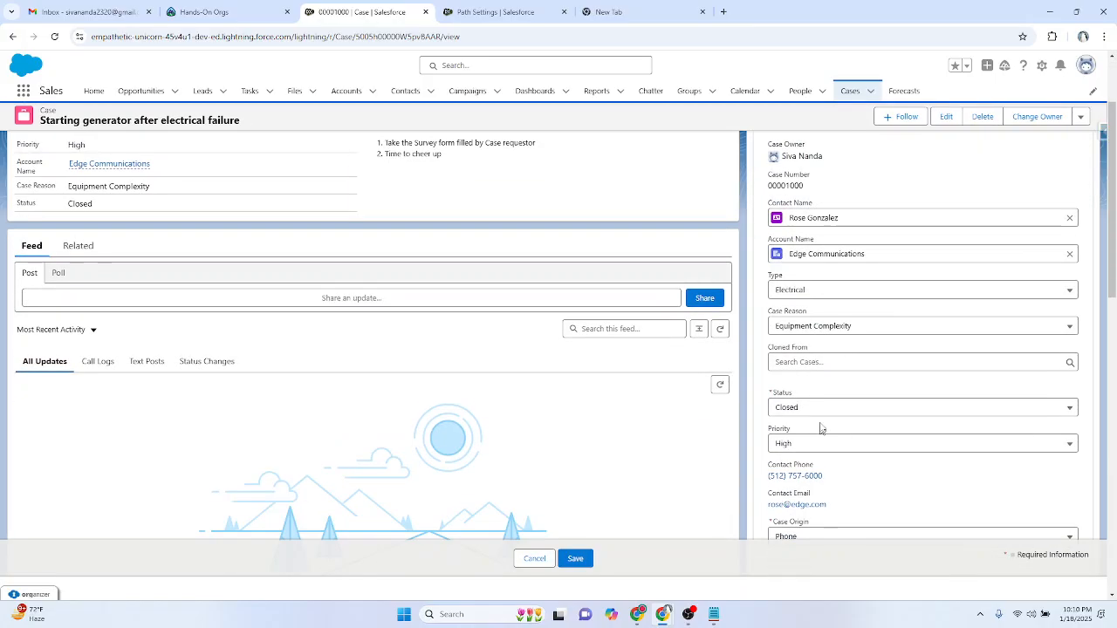
left_click(817, 410)
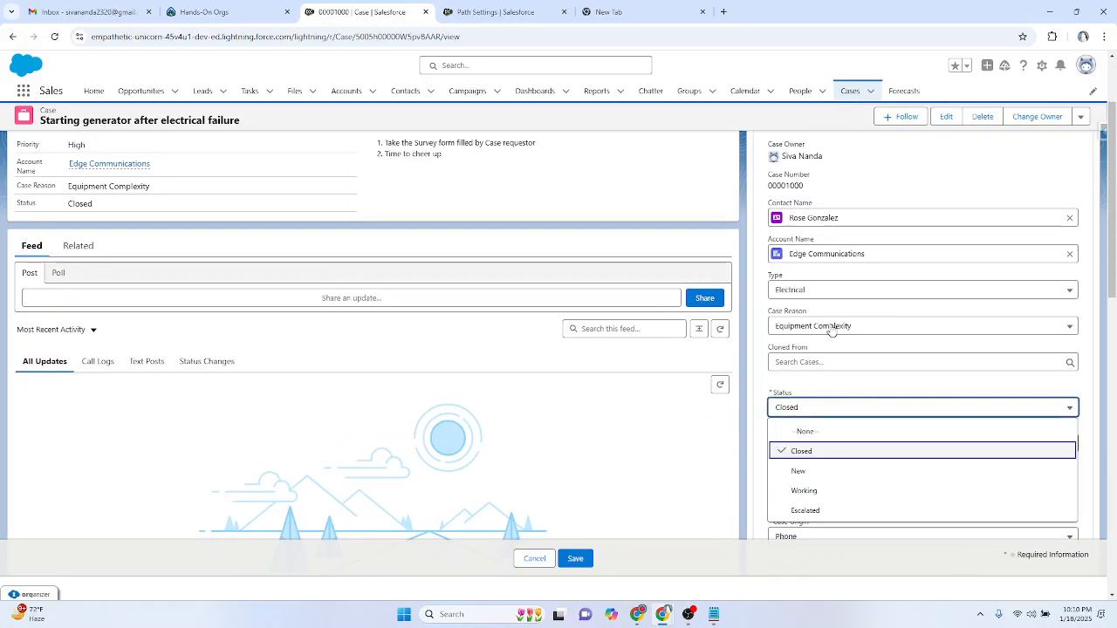
left_click(820, 472)
scroll(705, 392, "up", 2)
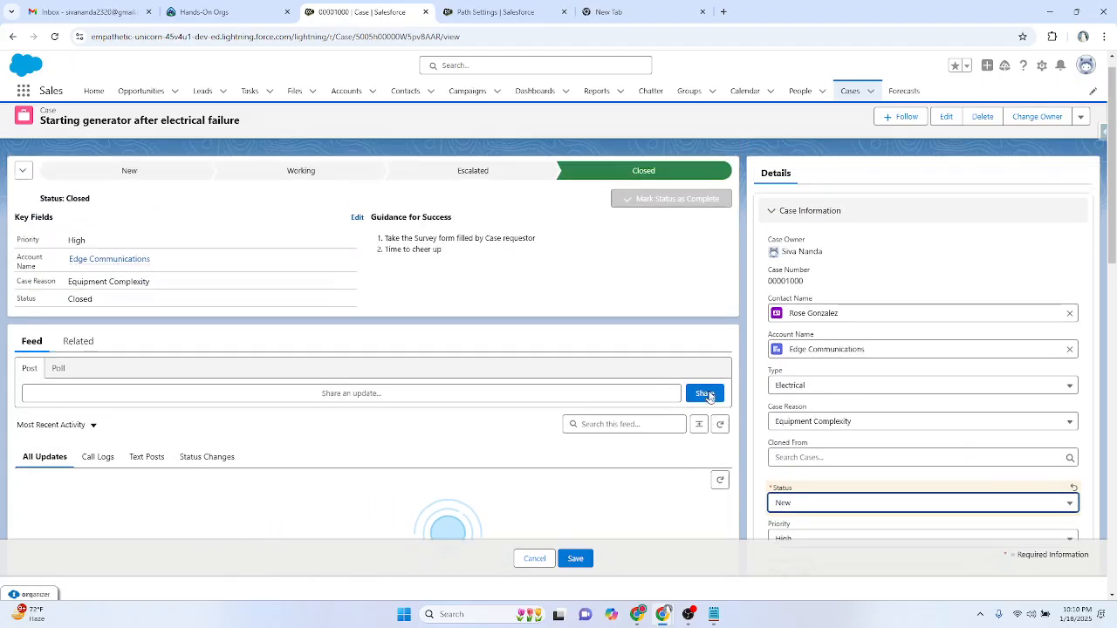
left_click(577, 559)
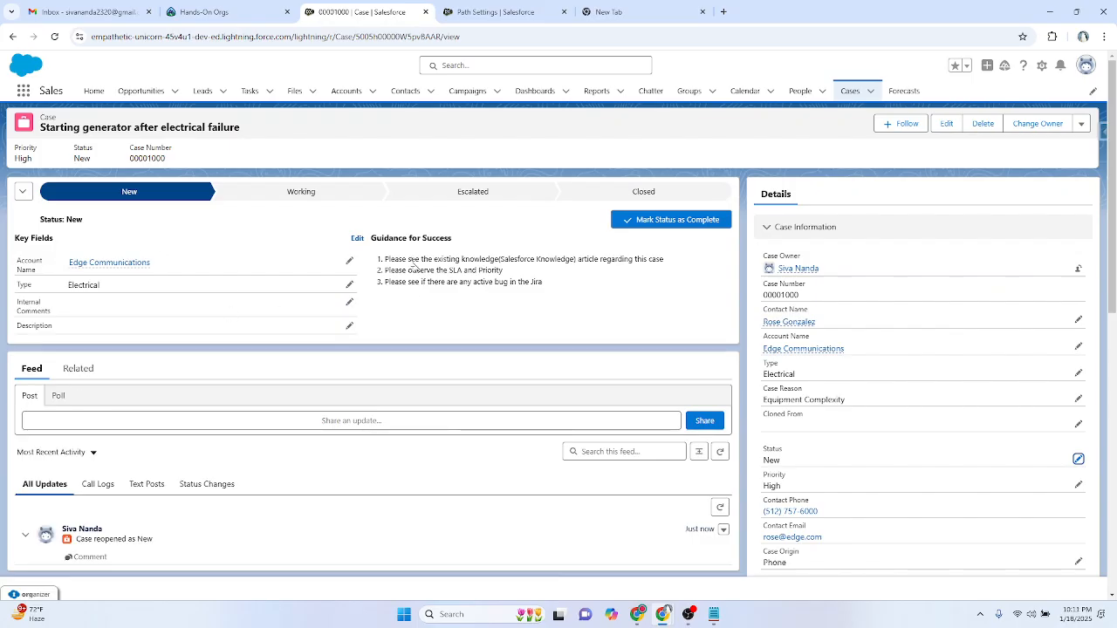
Read the New stage's guidance for success and mark that status as complete.
left_click_drag(385, 259, 671, 266)
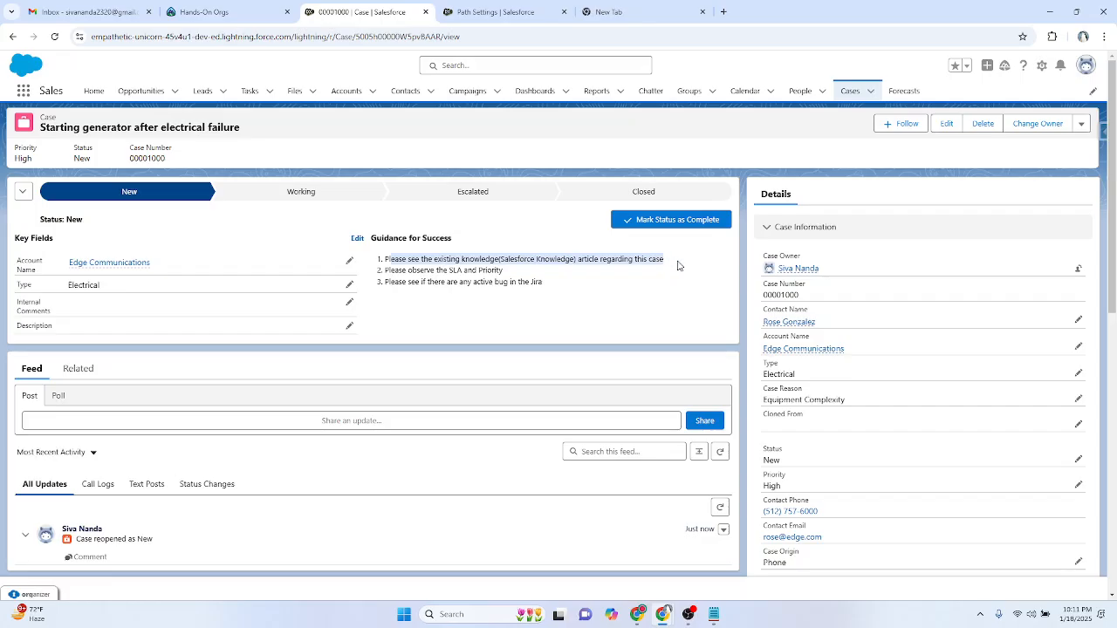
left_click(680, 265)
left_click_drag(396, 271, 491, 271)
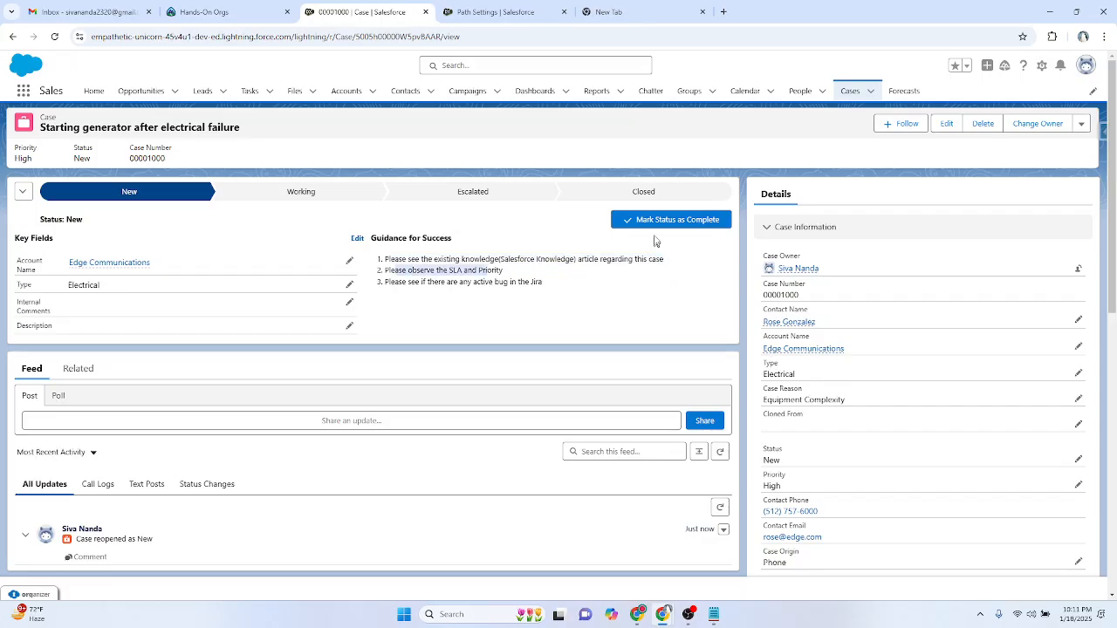
left_click(656, 222)
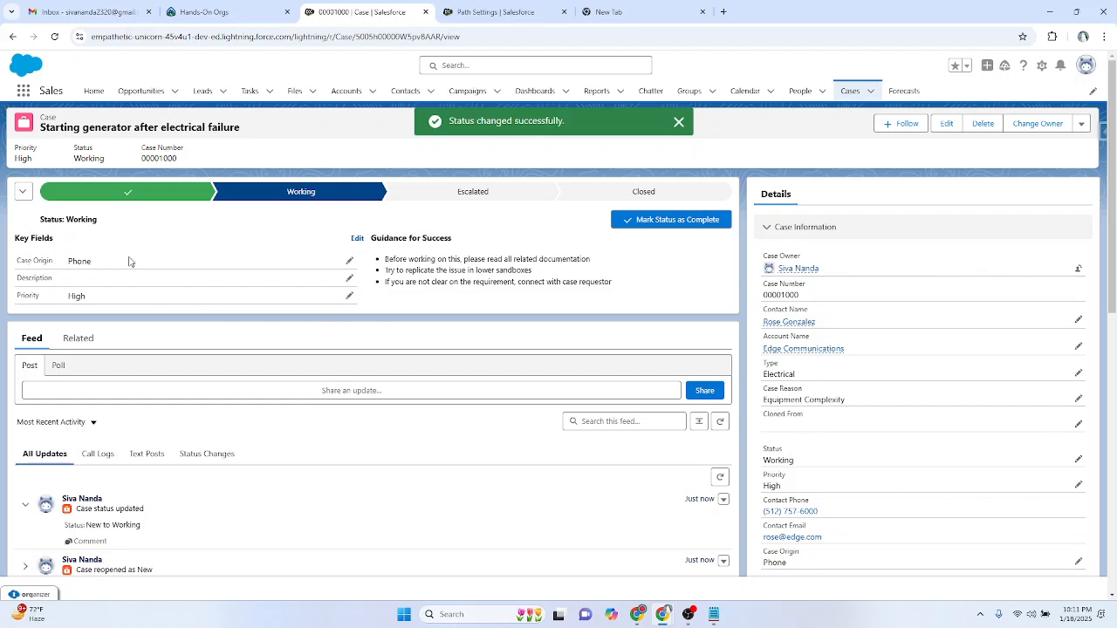
Review the Working stage's guidance points and mark that status as complete.
left_click_drag(385, 259, 582, 262)
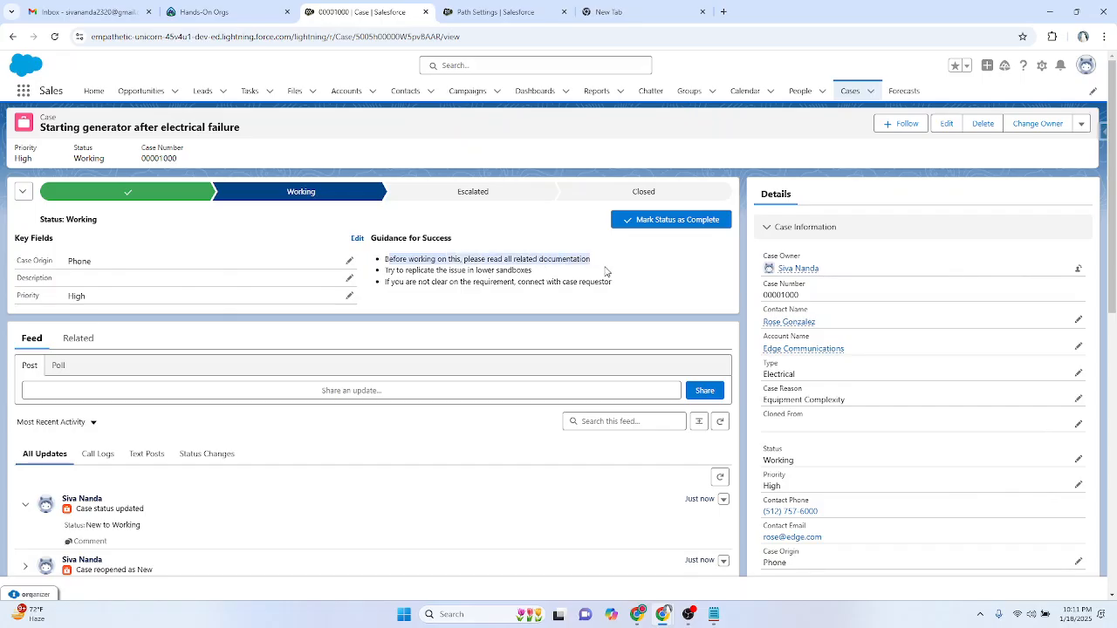
left_click(456, 279)
left_click_drag(385, 271, 561, 275)
left_click_drag(418, 282, 546, 282)
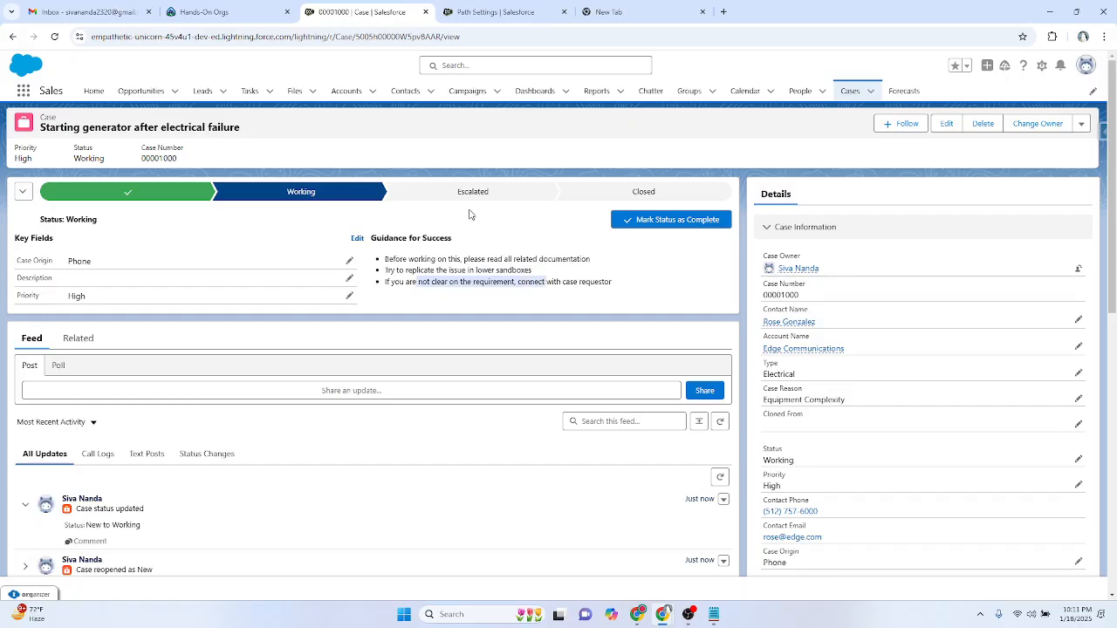
left_click(648, 220)
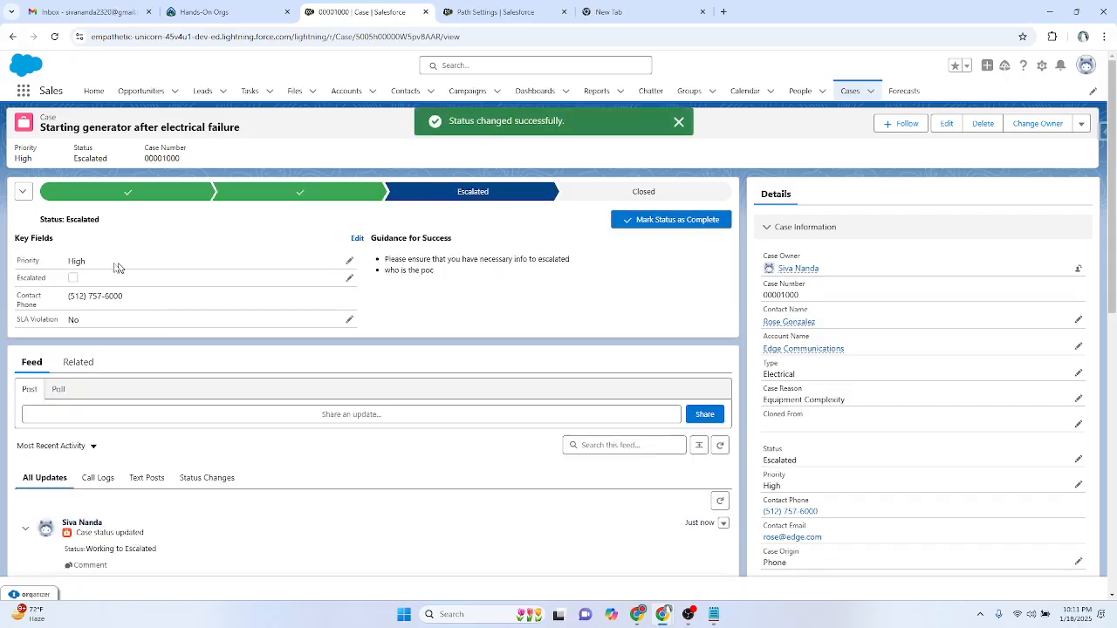
Enable the Escalated key field, save it, and make Closed the case's current status on the path.
left_click(348, 280)
left_click(73, 253)
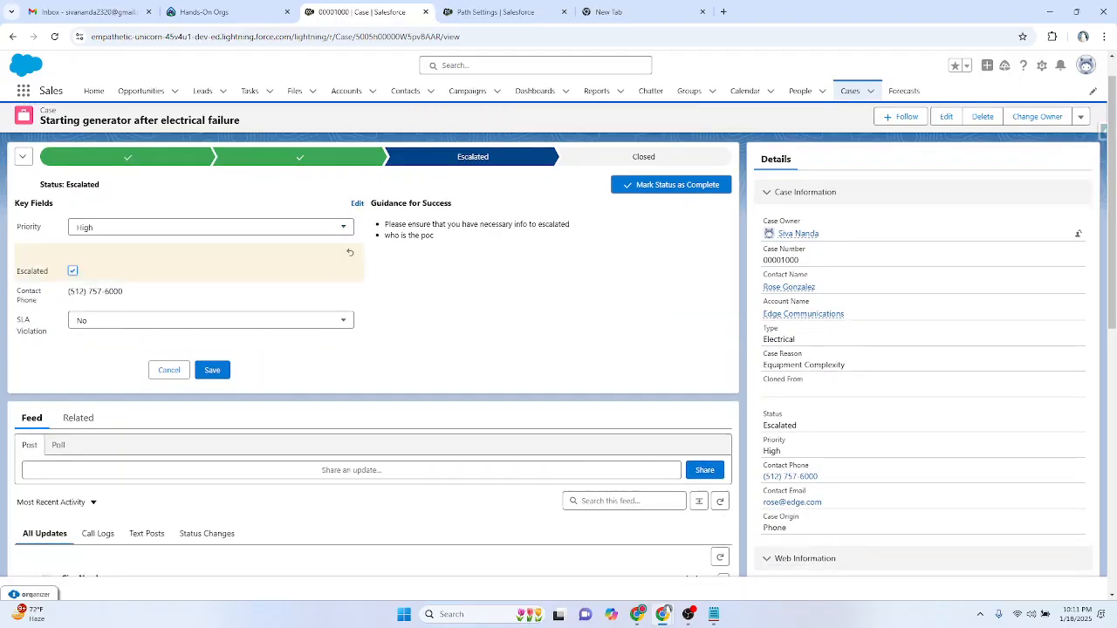
left_click(213, 370)
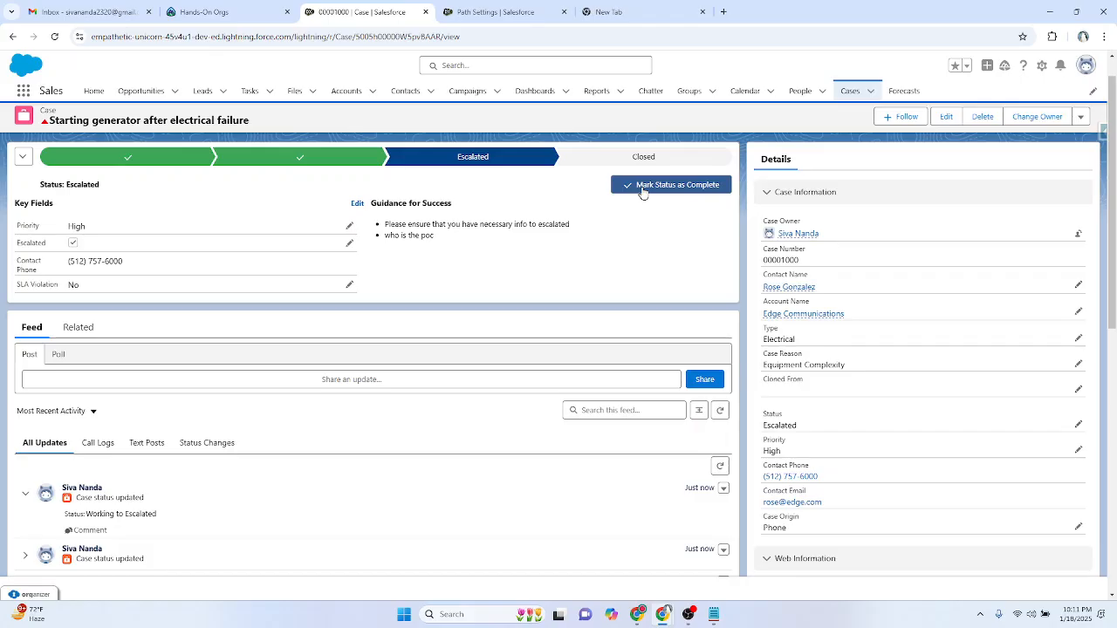
left_click(661, 190)
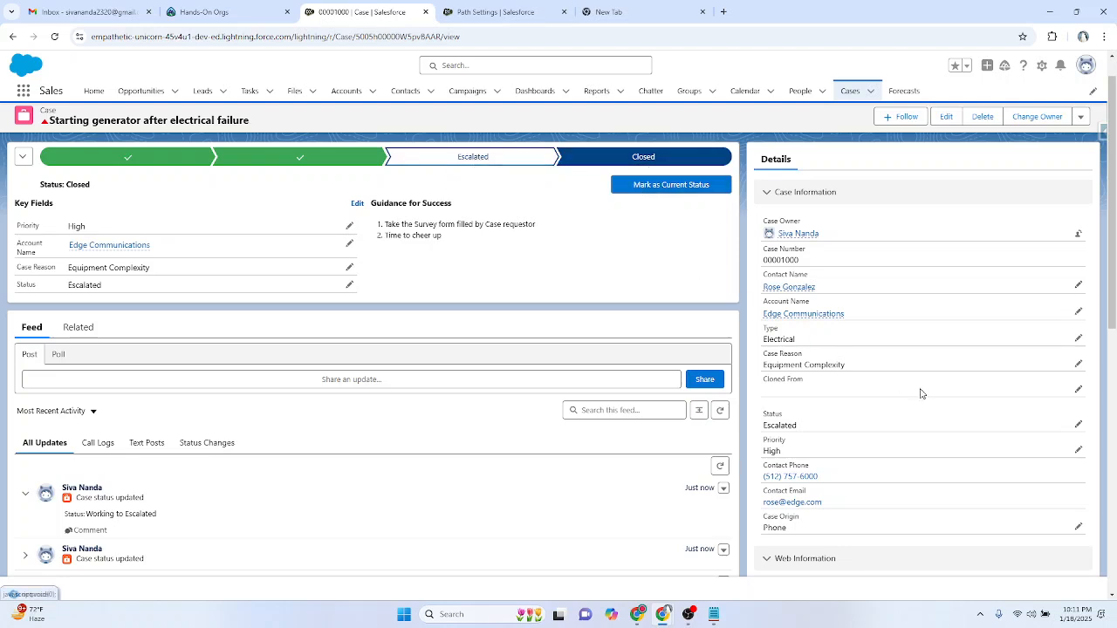
left_click(649, 185)
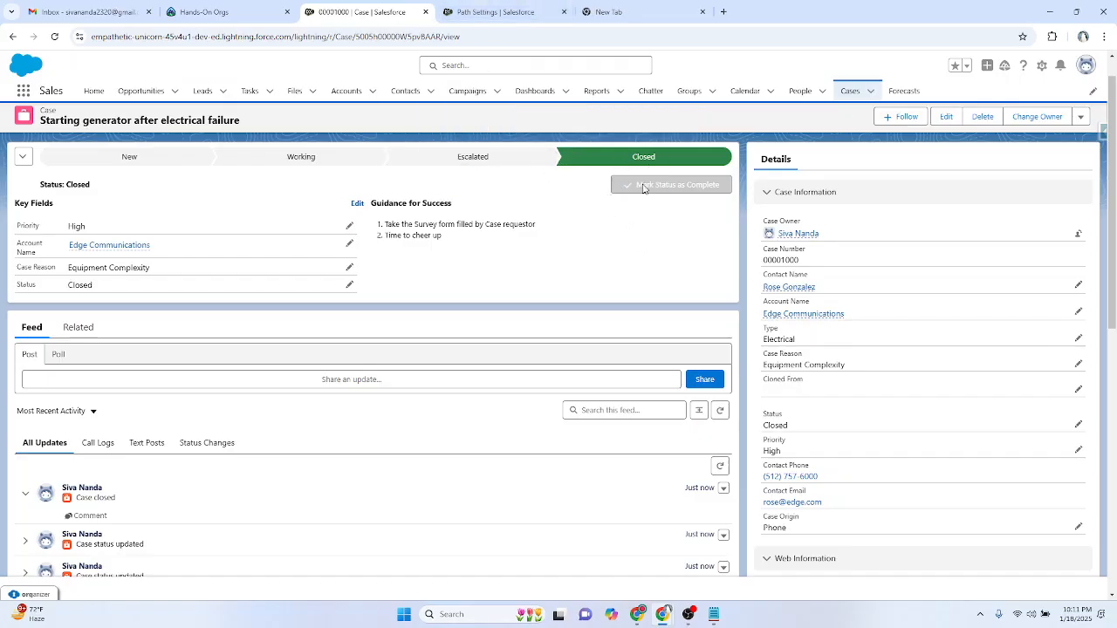
Check the Path Settings, then open the New-status case "Maintenance guidelines for generator unclear" from the My Cases list view.
left_click(528, 10)
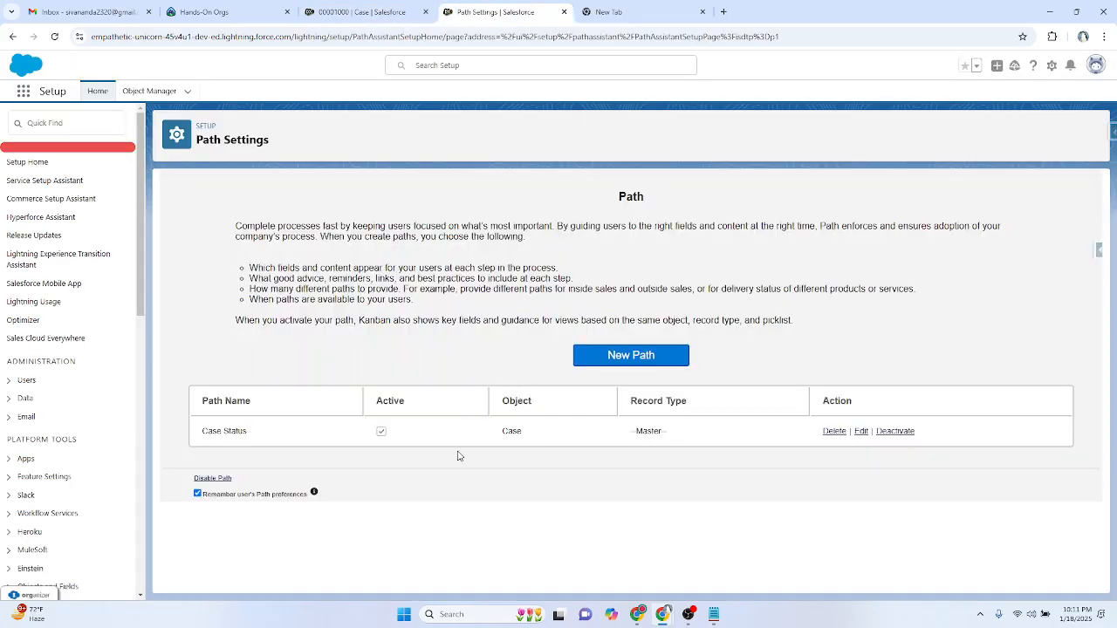
left_click(361, 11)
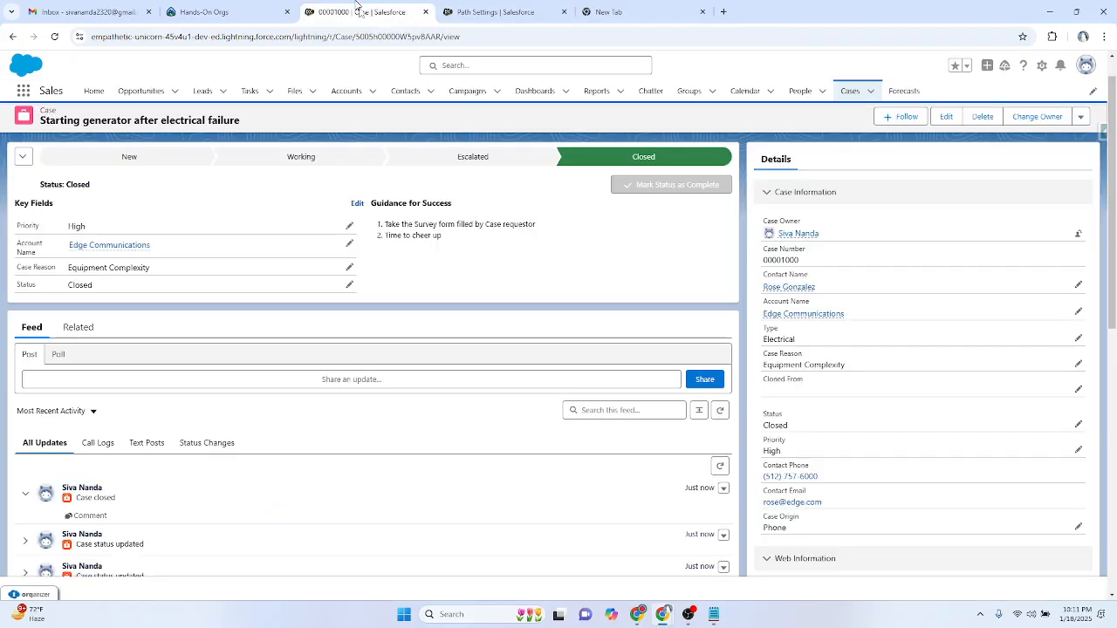
left_click(849, 91)
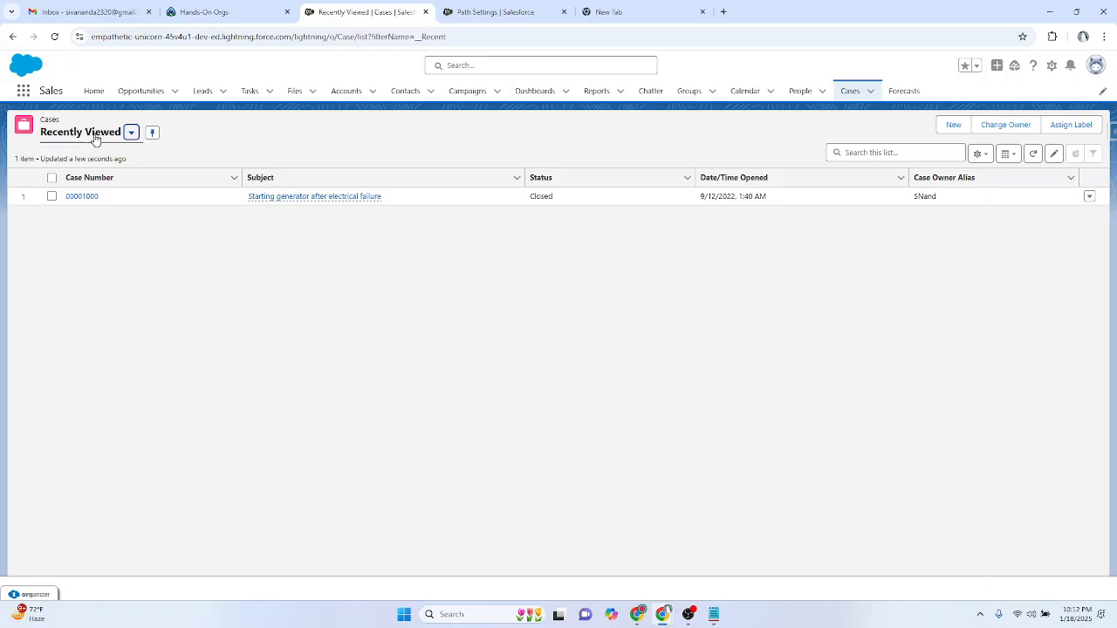
left_click(96, 136)
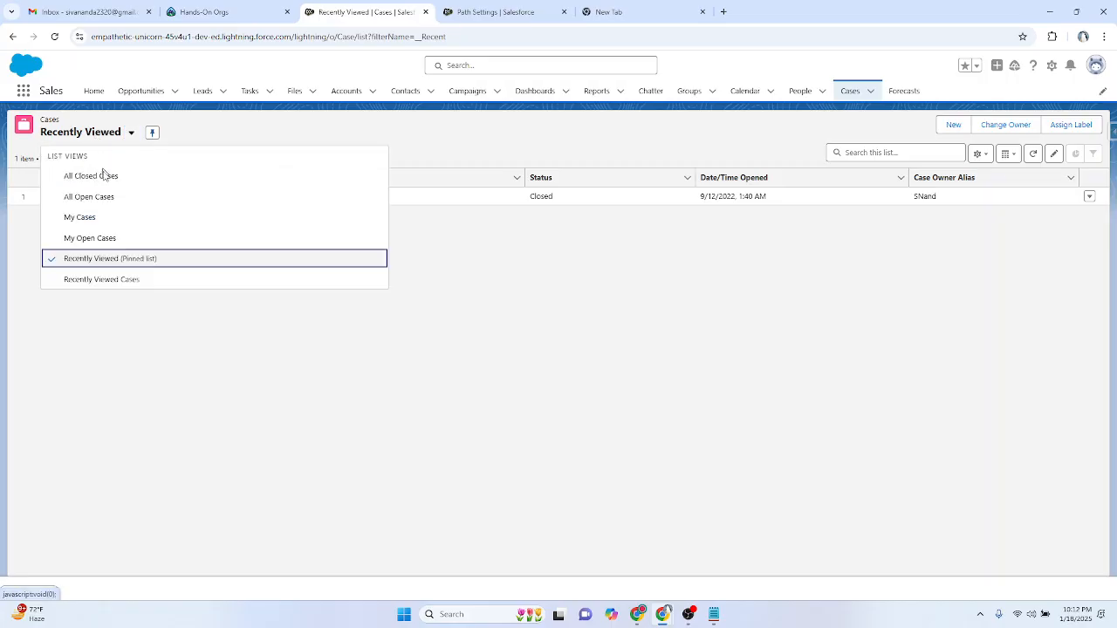
left_click(105, 216)
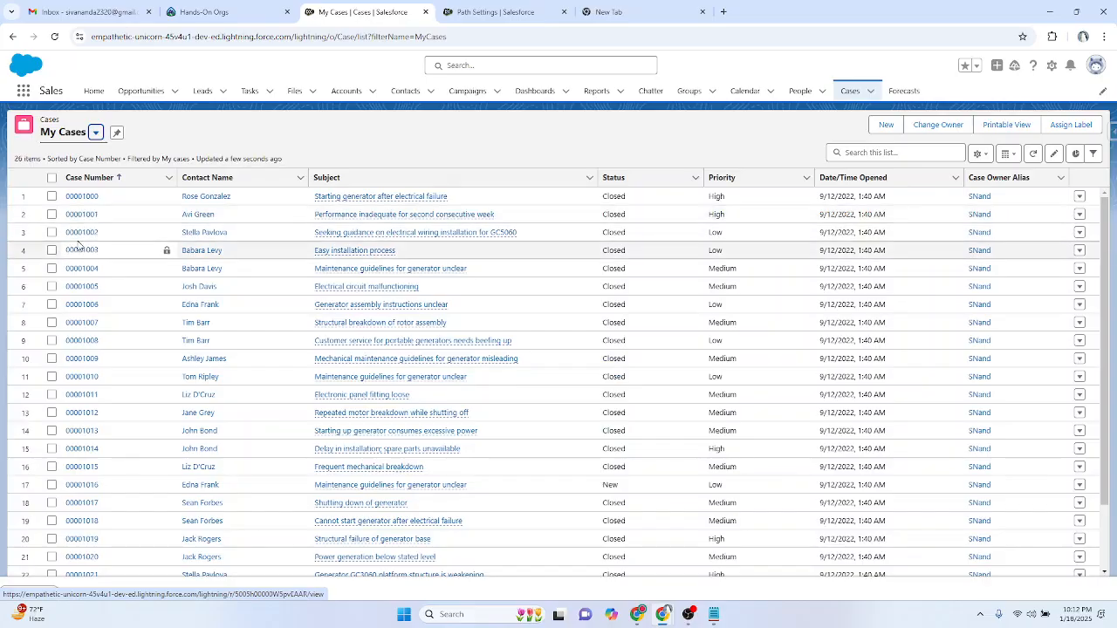
scroll(306, 307, "down", 2)
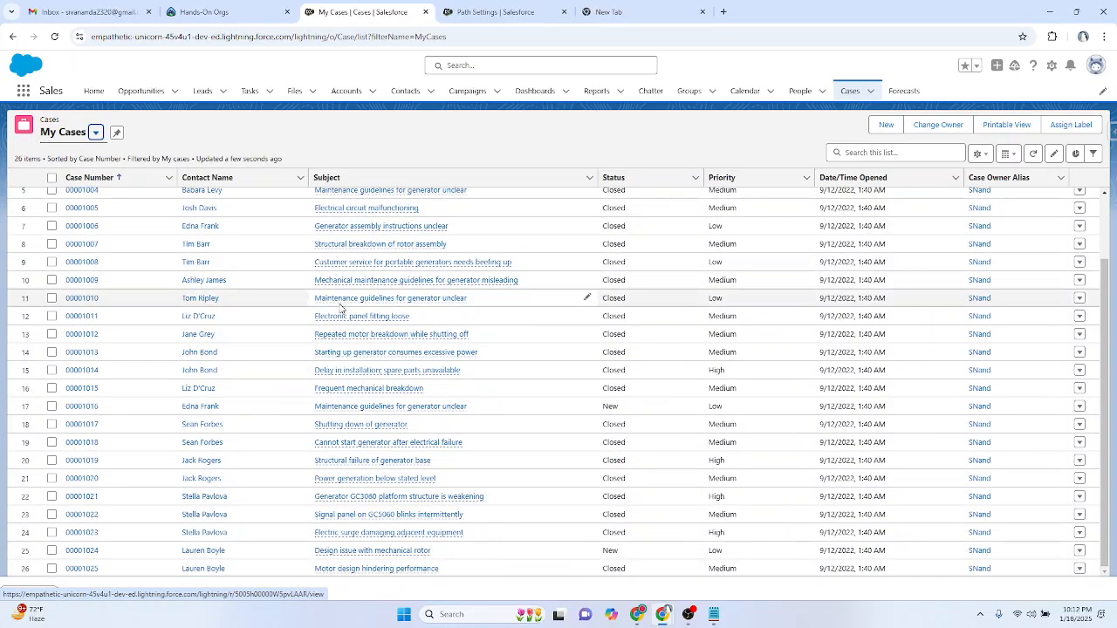
left_click(85, 409)
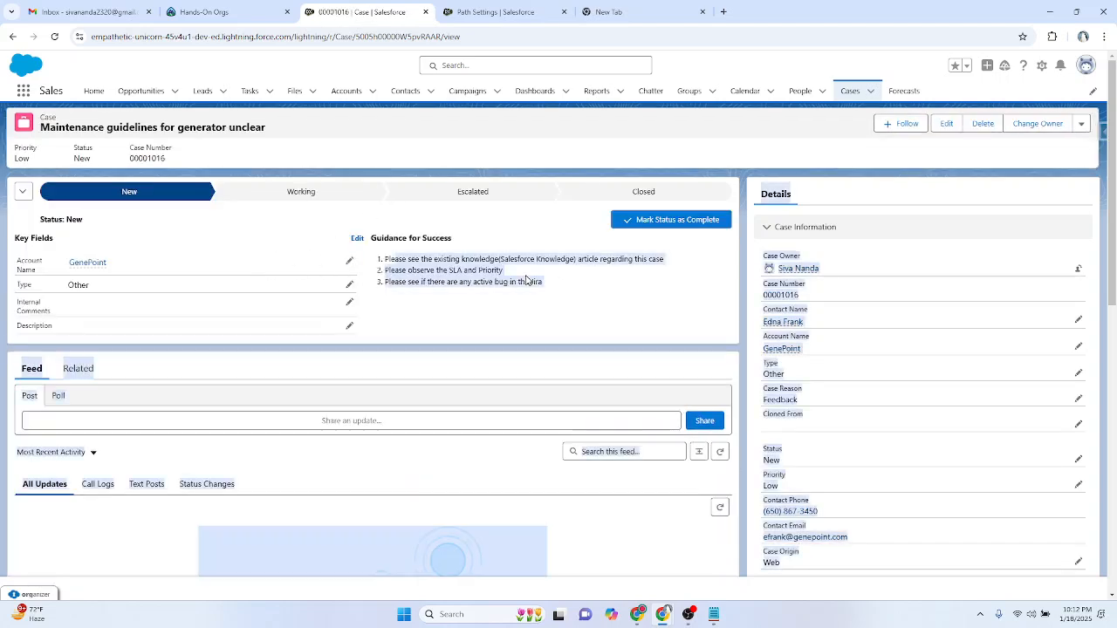
Advance the generator guidelines case along the path through Working and Escalated to Closed.
left_click(662, 224)
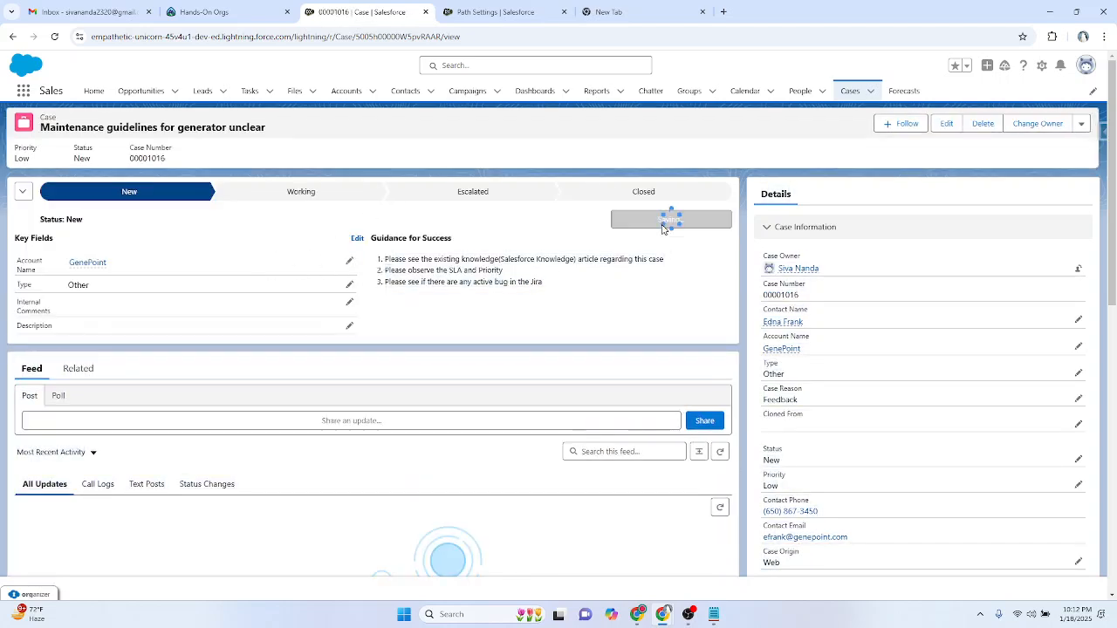
left_click(663, 223)
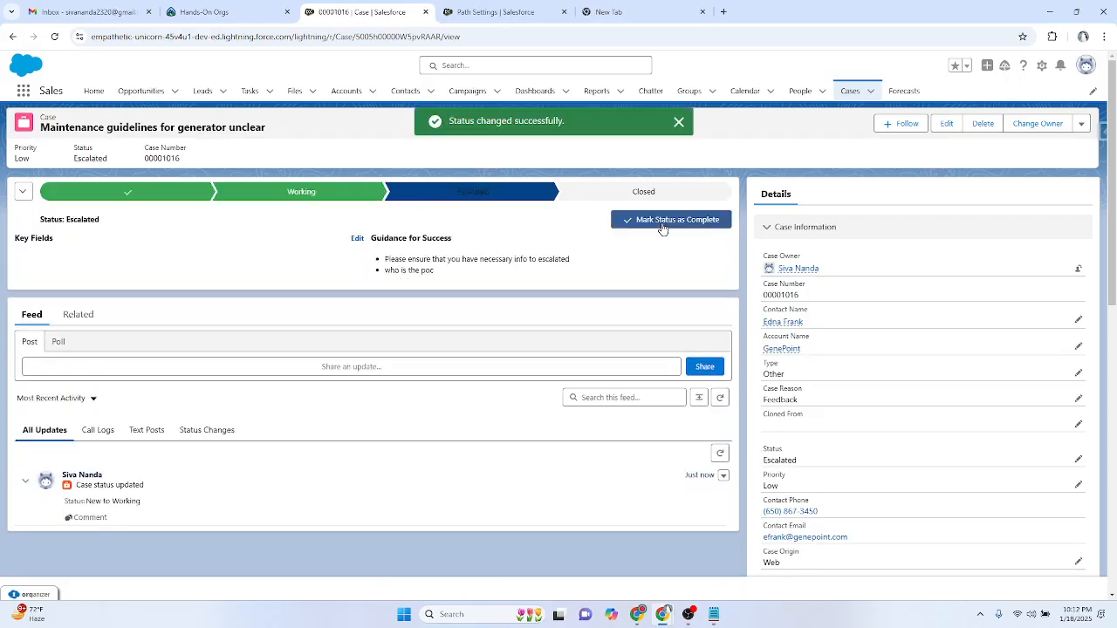
left_click(662, 223)
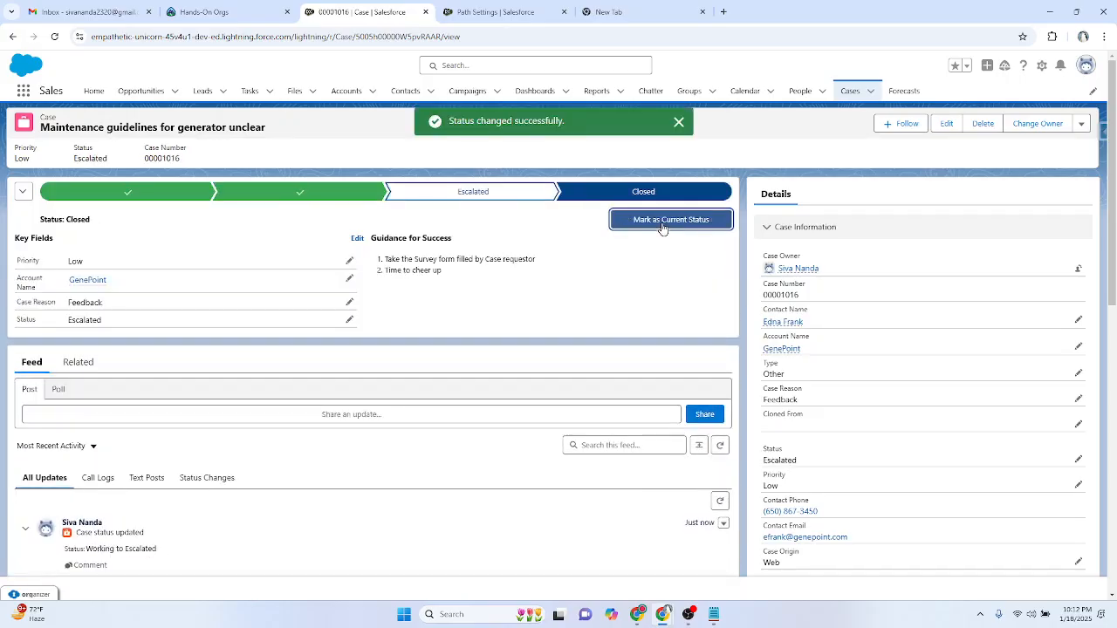
left_click(663, 224)
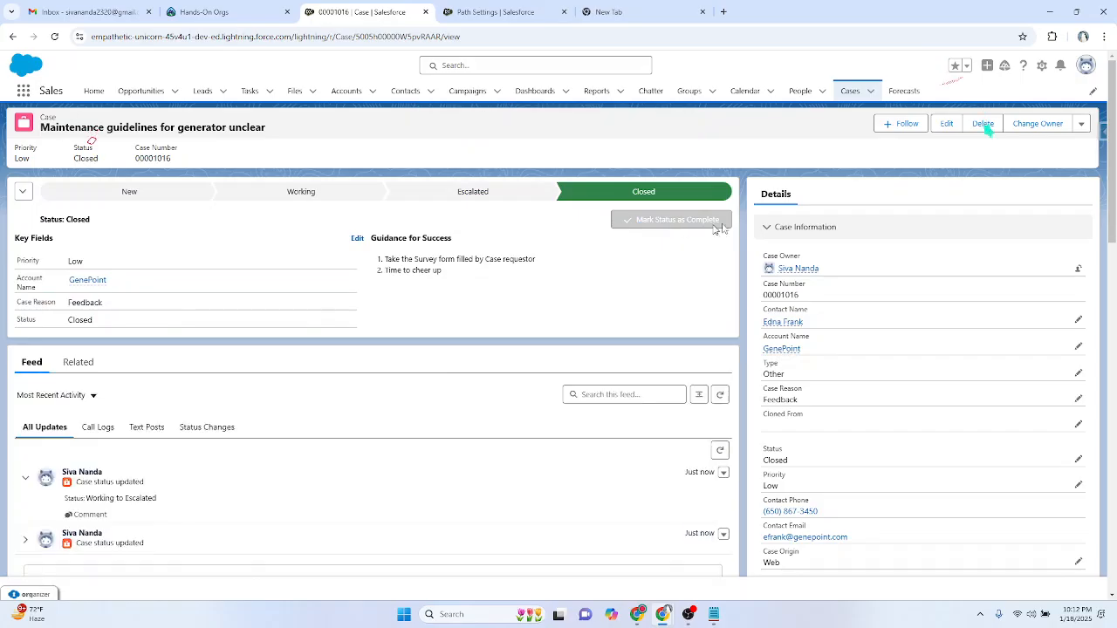